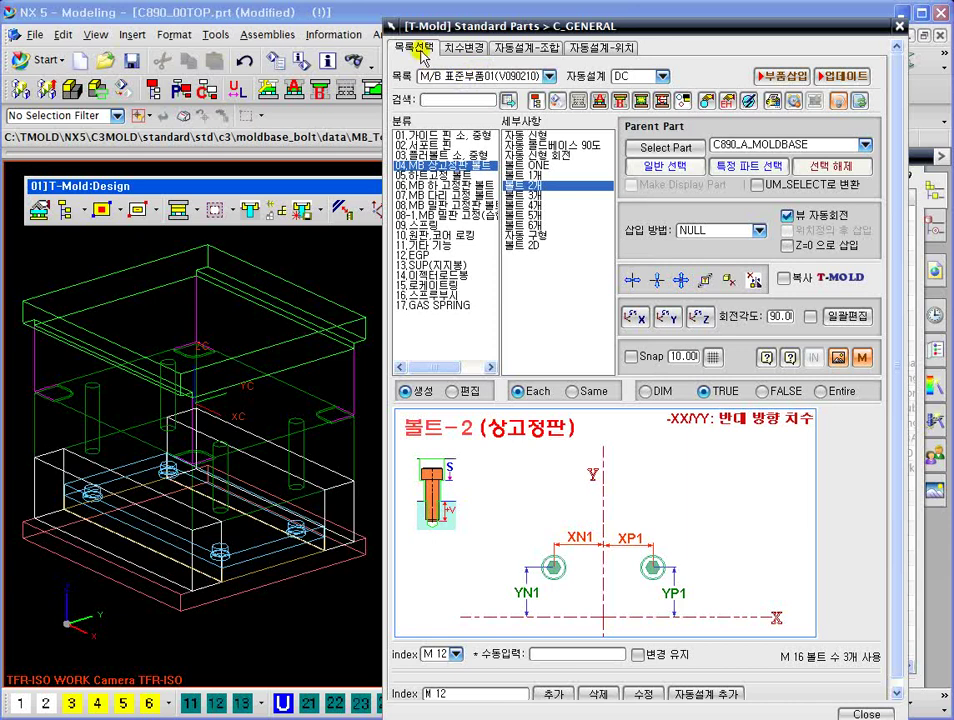
{"action": "left_click", "coordinate": [458, 80]}
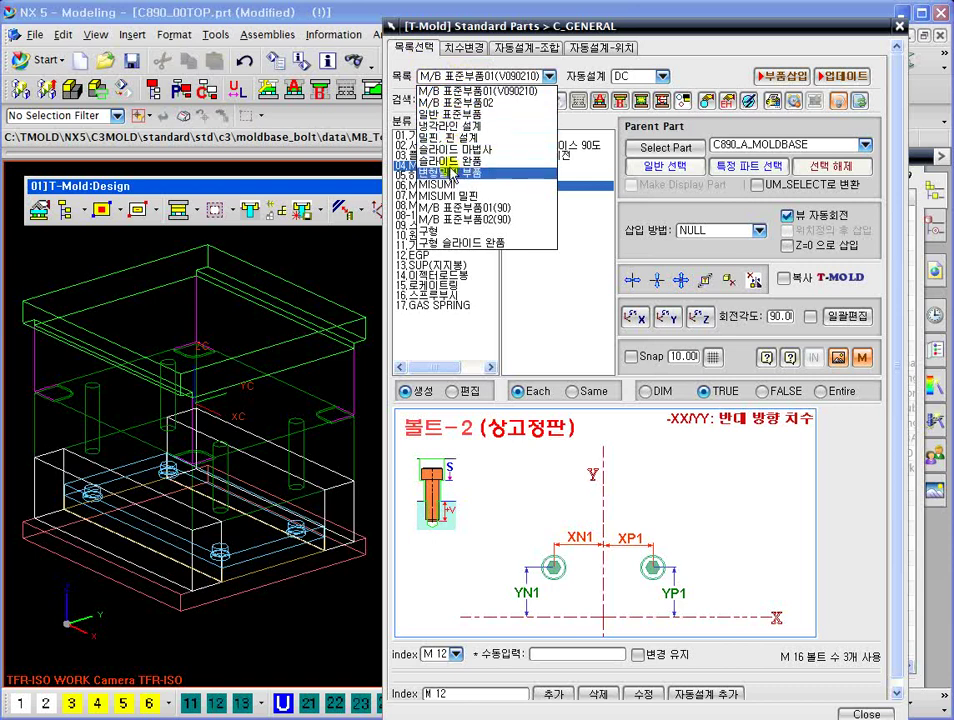
{"action": "left_click", "coordinate": [452, 62]}
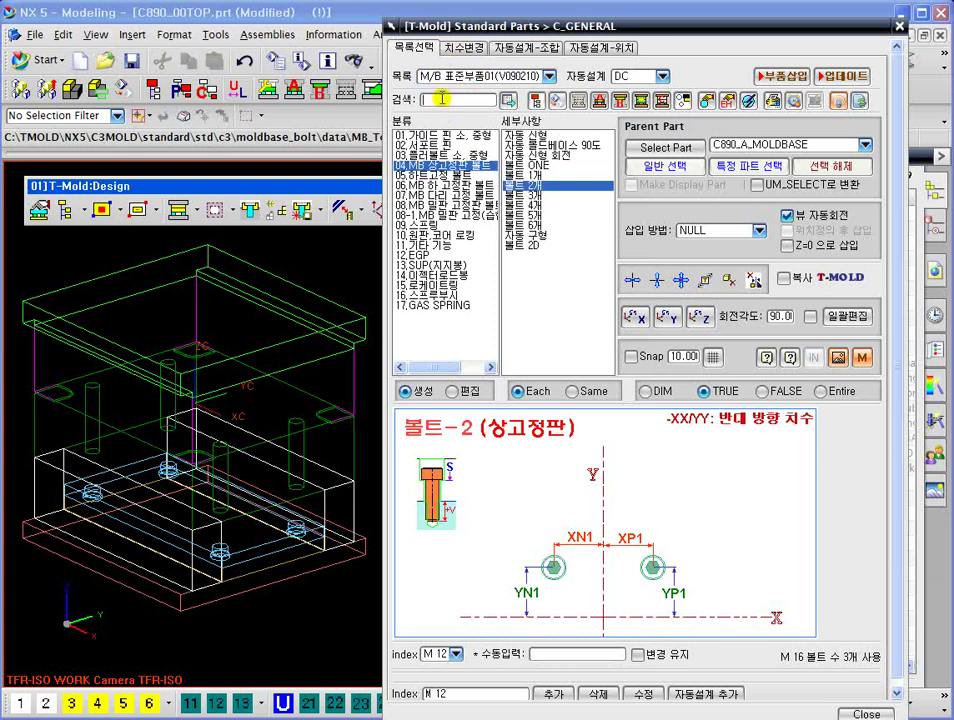
{"action": "left_click", "coordinate": [455, 77]}
{"action": "left_click", "coordinate": [440, 75]}
Search the standard parts list for "볼트" and step through the matches to the 볼트 2개 entry
{"action": "left_click", "coordinate": [432, 98]}
{"action": "type", "text": "볼트"}
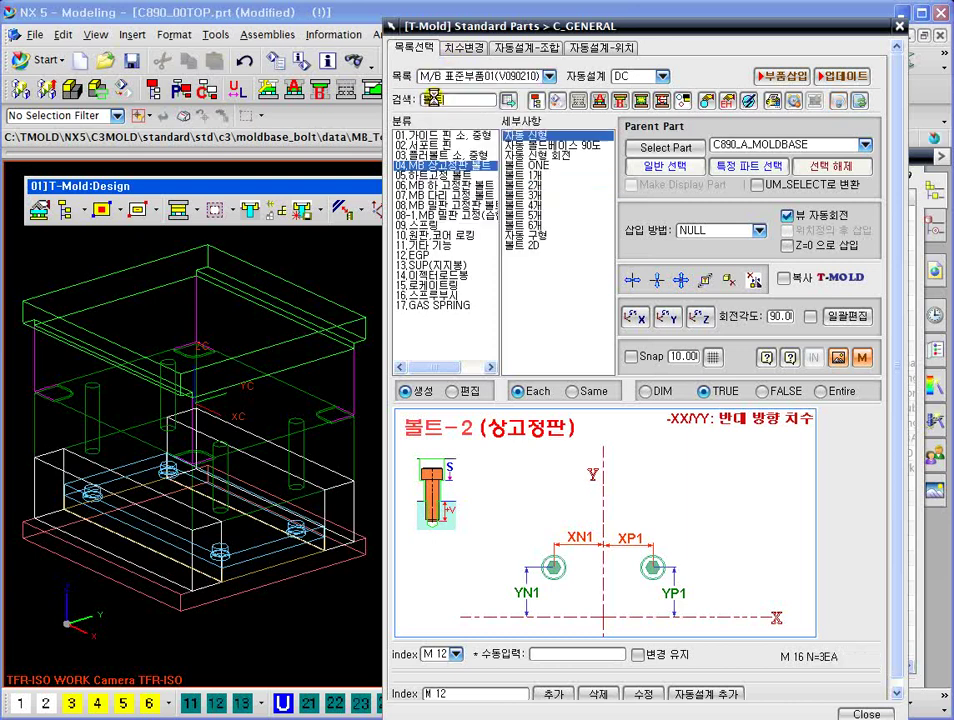
{"action": "key", "text": "Return"}
{"action": "key", "text": "Down"}
{"action": "key", "text": "Down"}
{"action": "key", "text": "Down"}
{"action": "key", "text": "Down"}
{"action": "key", "text": "Down"}
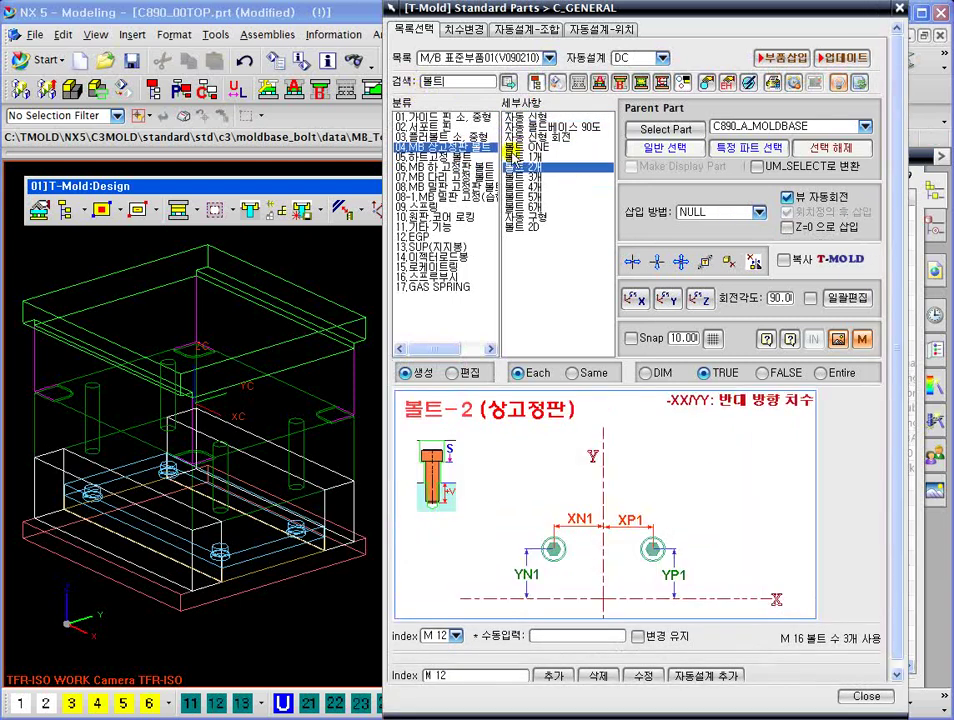
{"action": "left_click_drag", "start_coordinate": [520, 6], "coordinate": [528, 100]}
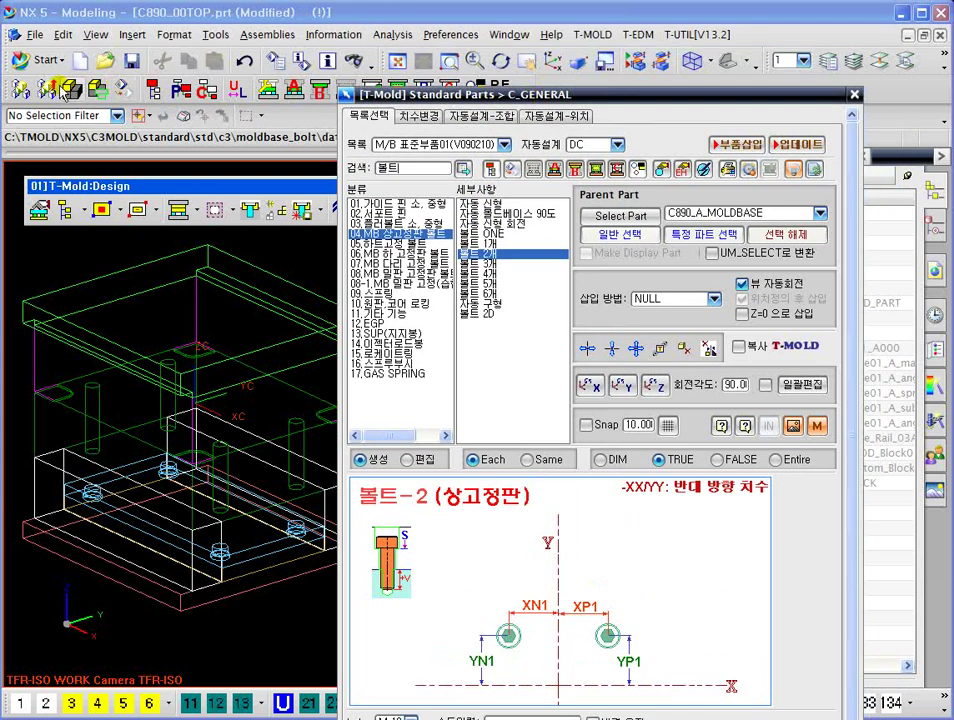
{"action": "left_click_drag", "start_coordinate": [416, 100], "coordinate": [459, 69]}
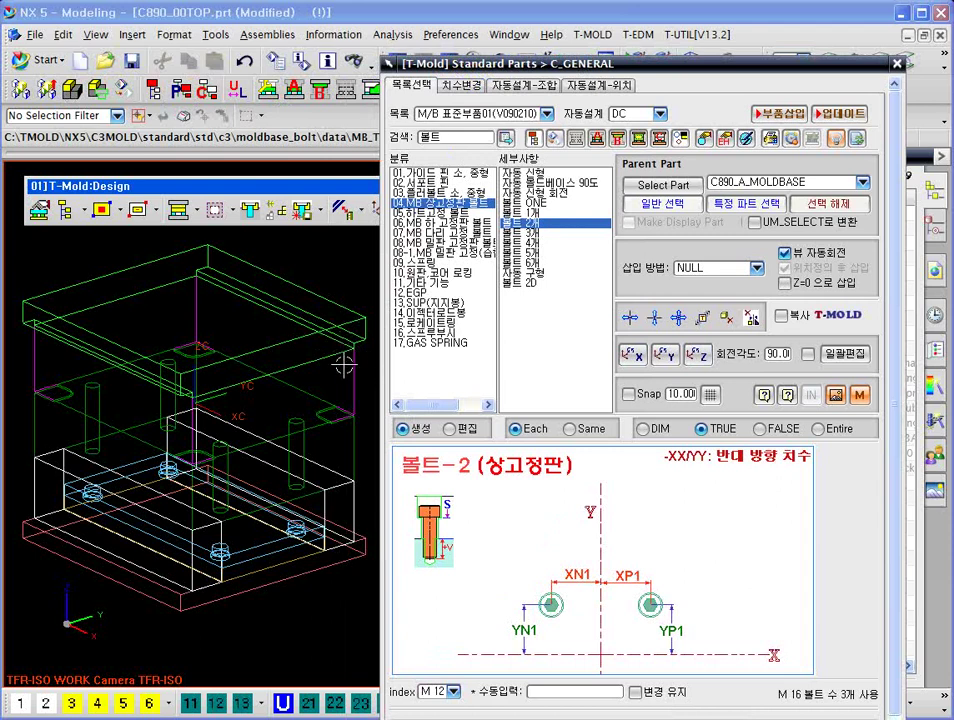
{"action": "left_click_drag", "start_coordinate": [430, 68], "coordinate": [414, 72]}
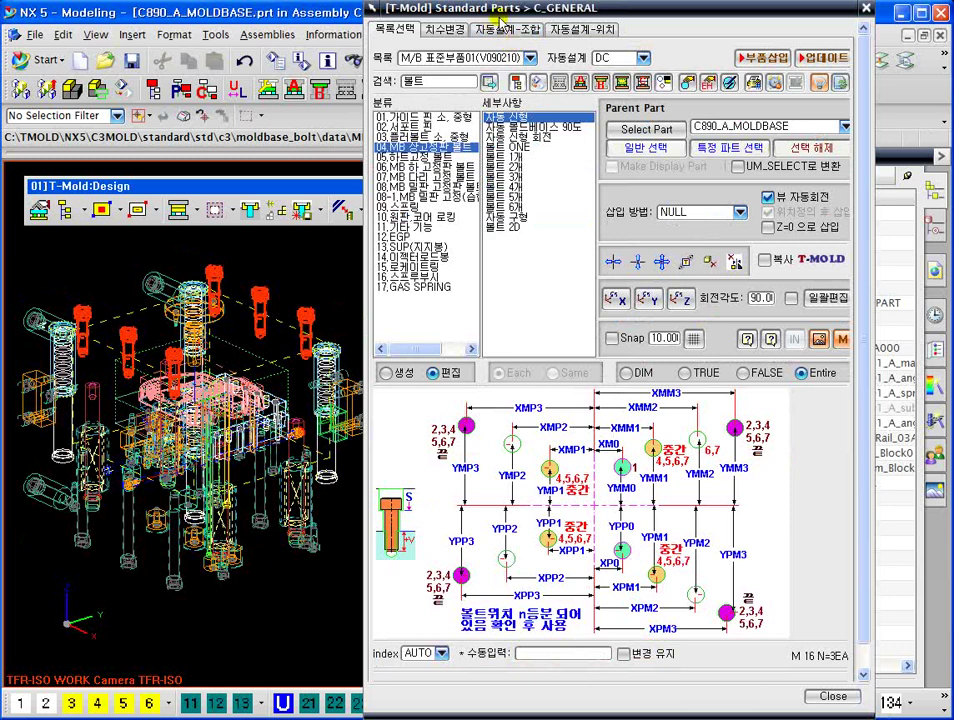
Hide the other components so that only the mold base plates and the selected upper fixing plate bolts are displayed
{"action": "left_click_drag", "start_coordinate": [505, 9], "coordinate": [499, 51]}
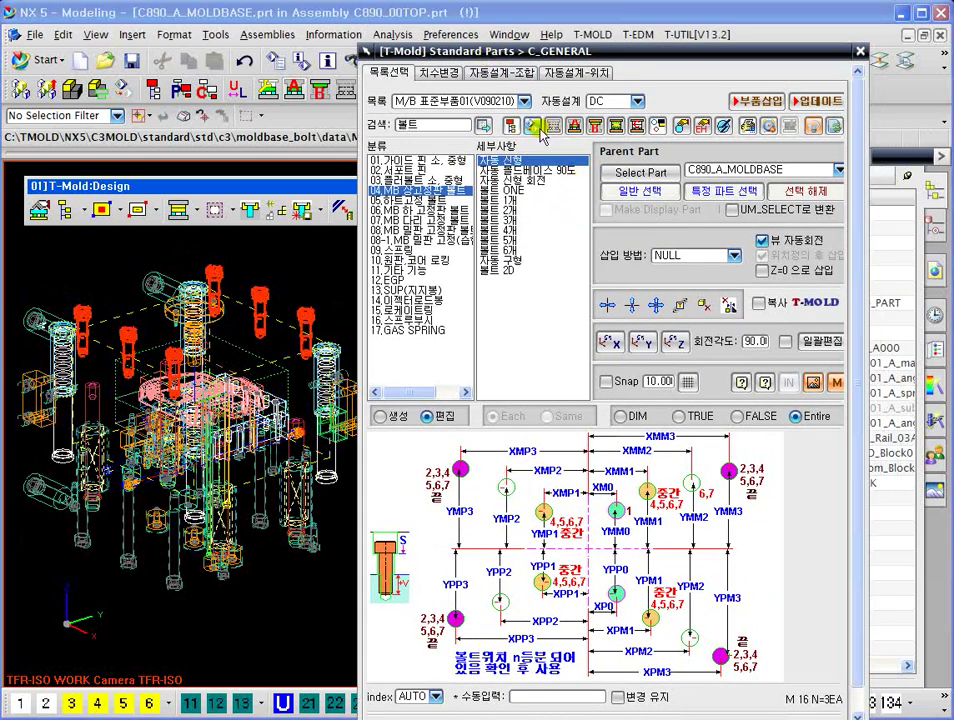
{"action": "left_click", "coordinate": [535, 127]}
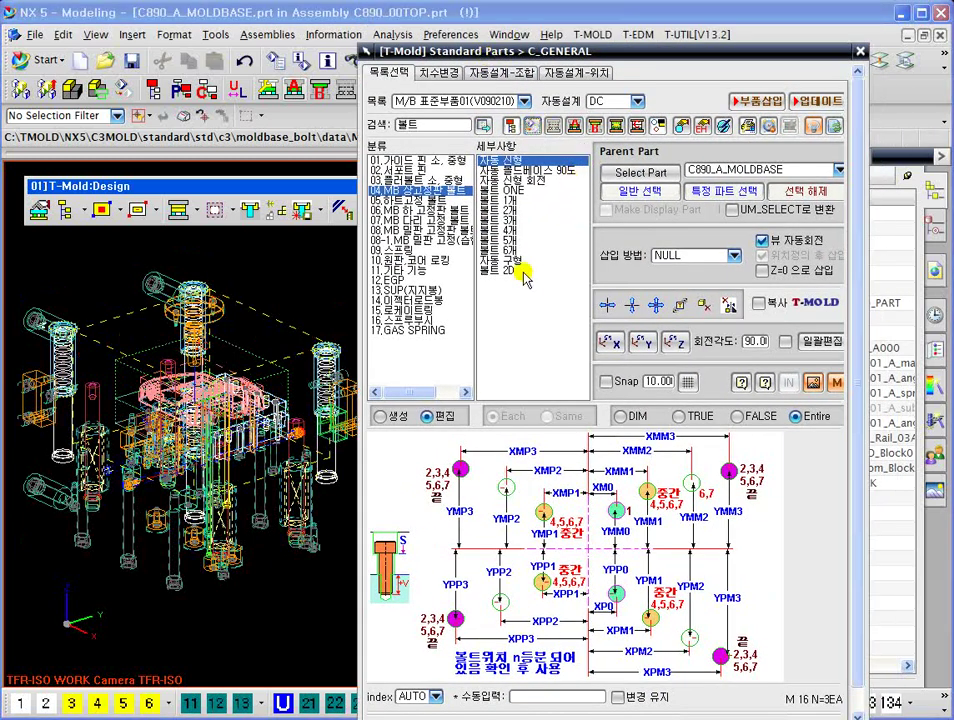
{"action": "key", "text": "ctrl+shift+b"}
{"action": "mouse_move", "coordinate": [237, 377]}
{"action": "middle_mouse_down"}
{"action": "mouse_move", "coordinate": [232, 392]}
{"action": "mouse_move", "coordinate": [219, 366]}
{"action": "mouse_move", "coordinate": [209, 381]}
{"action": "mouse_move", "coordinate": [229, 399]}
{"action": "middle_mouse_up"}
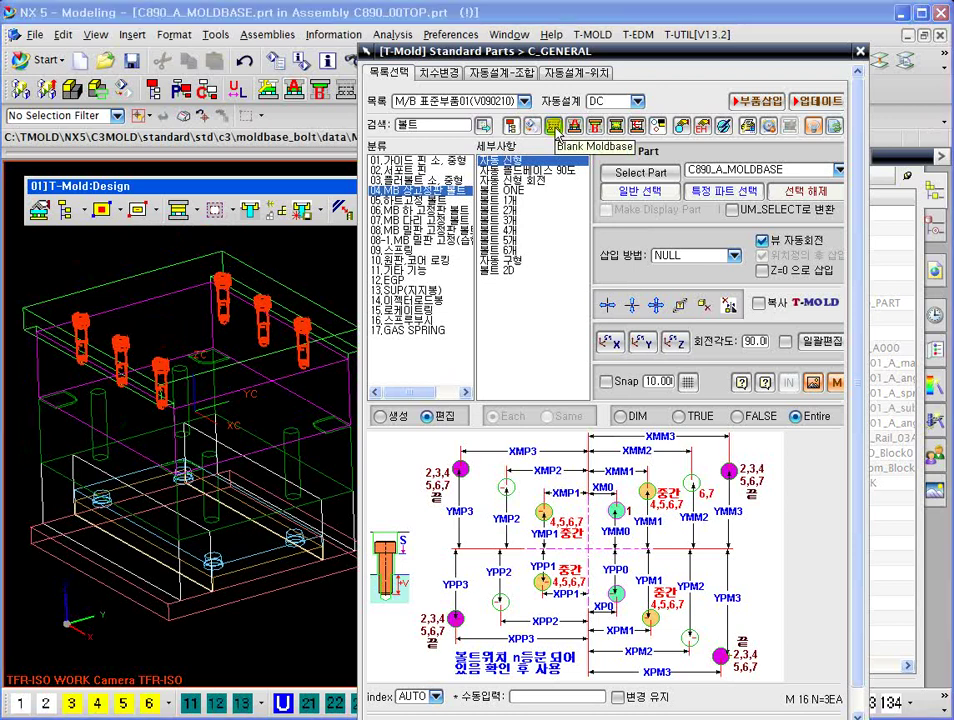
Blank the mold base, then toggle the upper parts and core part display to bring the assembly back into view
{"action": "left_click", "coordinate": [553, 126]}
{"action": "middle_click_drag", "start_coordinate": [168, 426], "coordinate": [196, 326]}
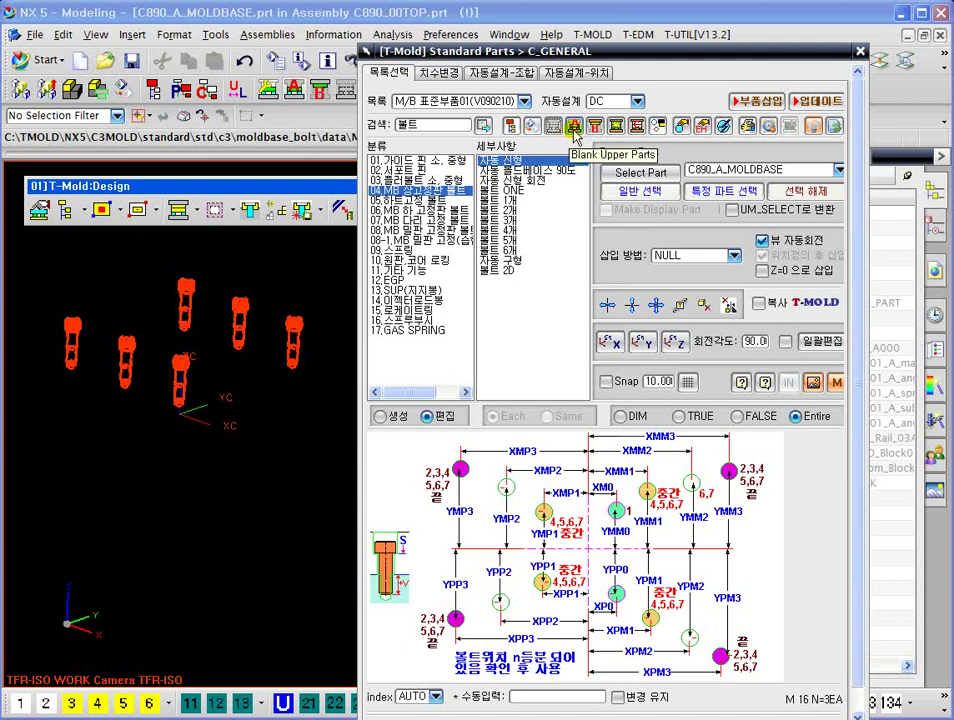
{"action": "left_click", "coordinate": [574, 127]}
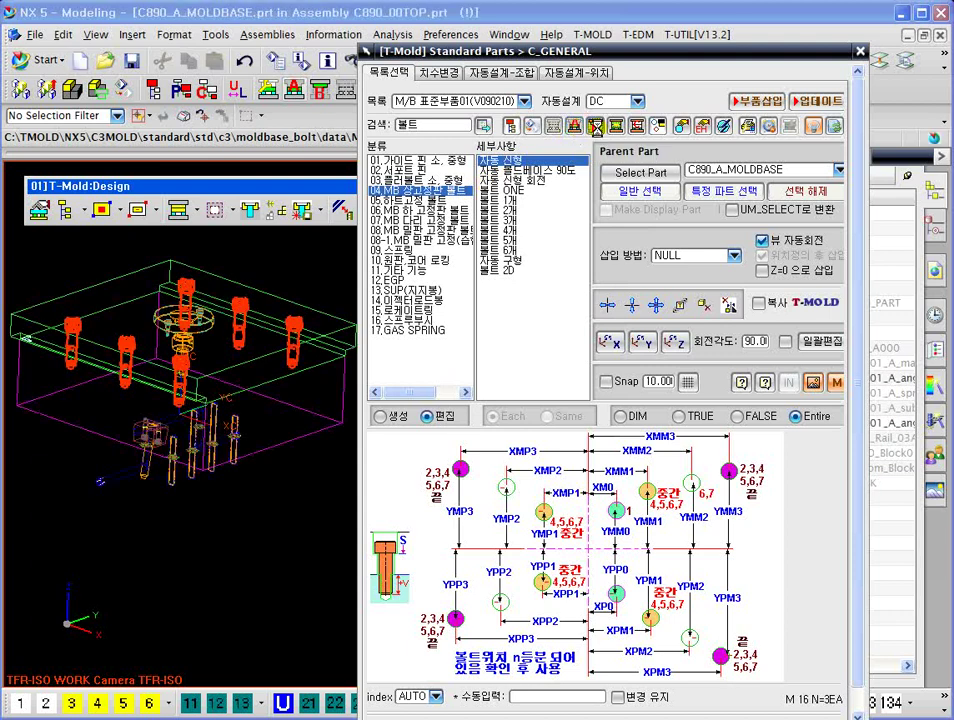
{"action": "left_click", "coordinate": [634, 130]}
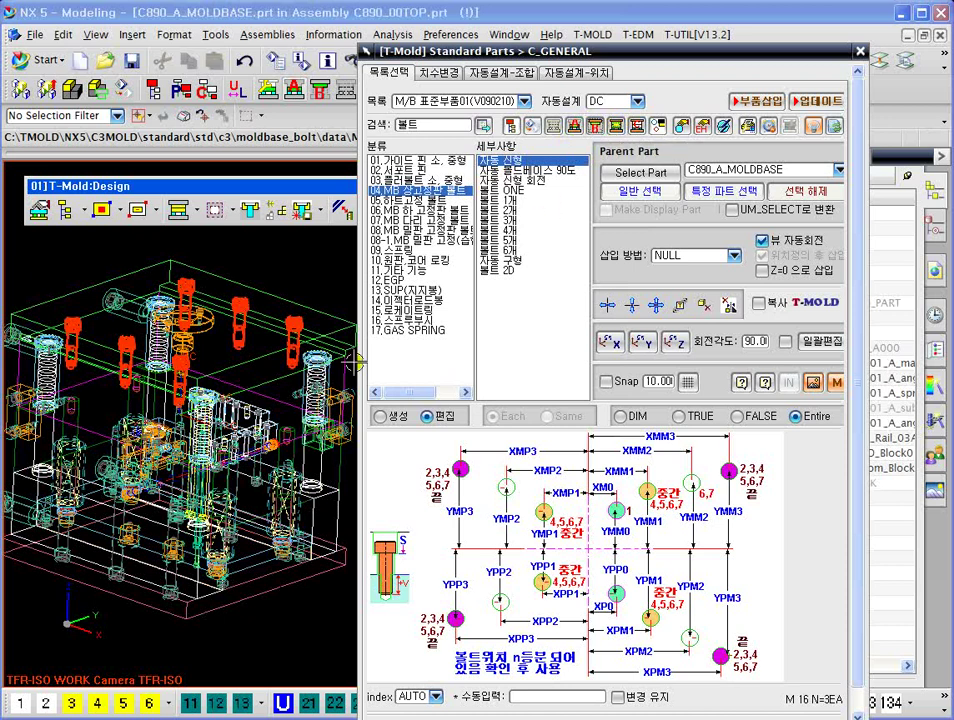
Examine the displayed mold assembly and its highlighted bolts from several angles, both close up and as a whole
{"action": "middle_click_drag", "start_coordinate": [264, 272], "coordinate": [256, 338]}
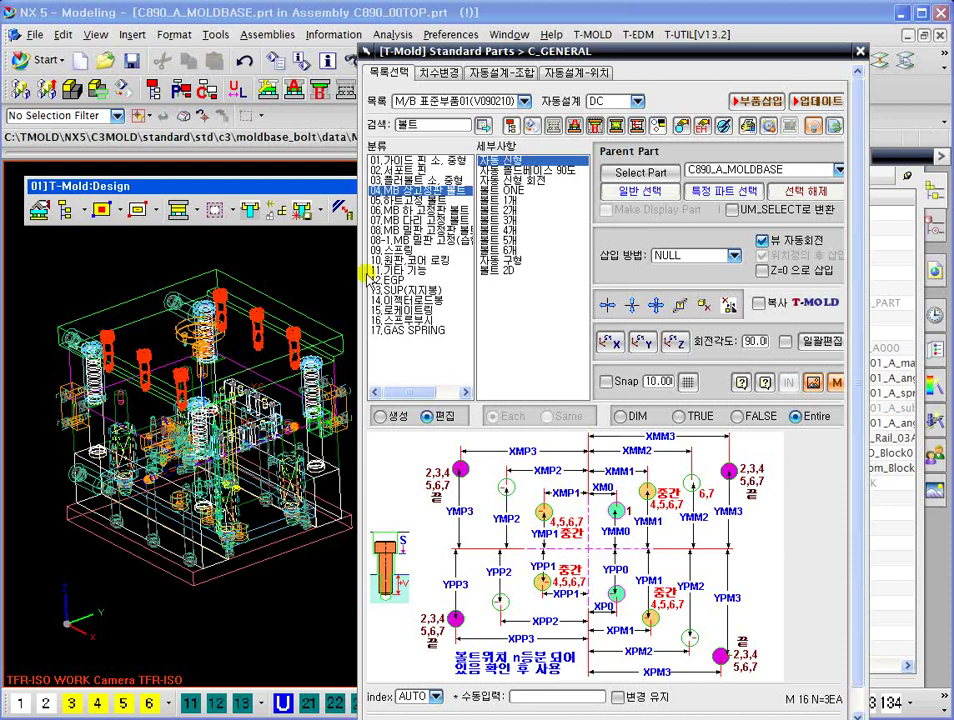
{"action": "middle_click_drag", "start_coordinate": [150, 330], "coordinate": [180, 290]}
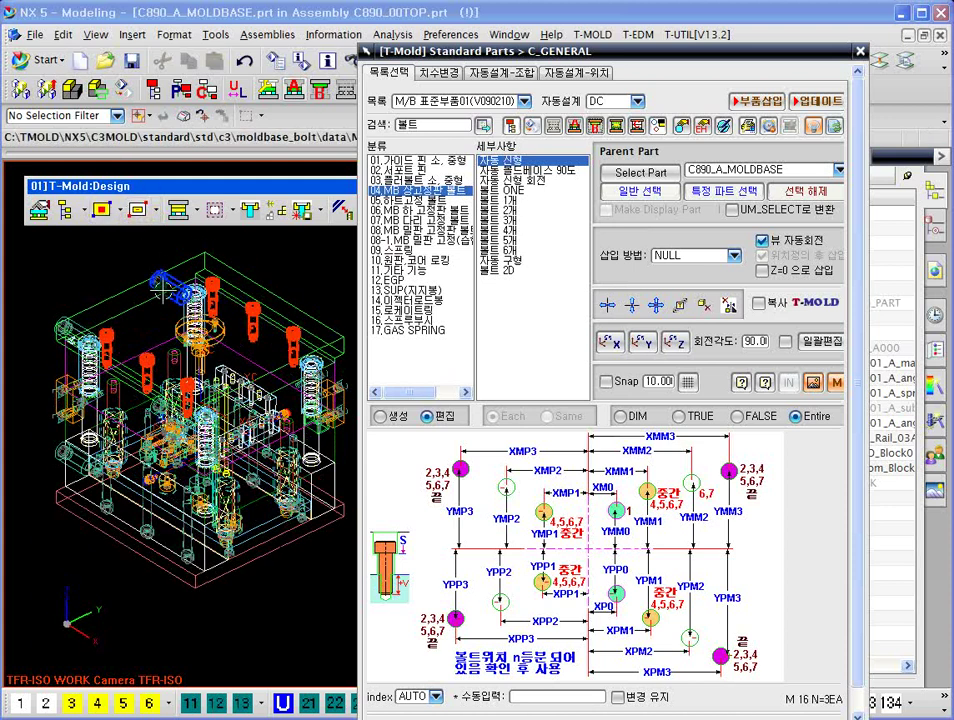
{"action": "middle_click_drag", "start_coordinate": [175, 270], "coordinate": [240, 348]}
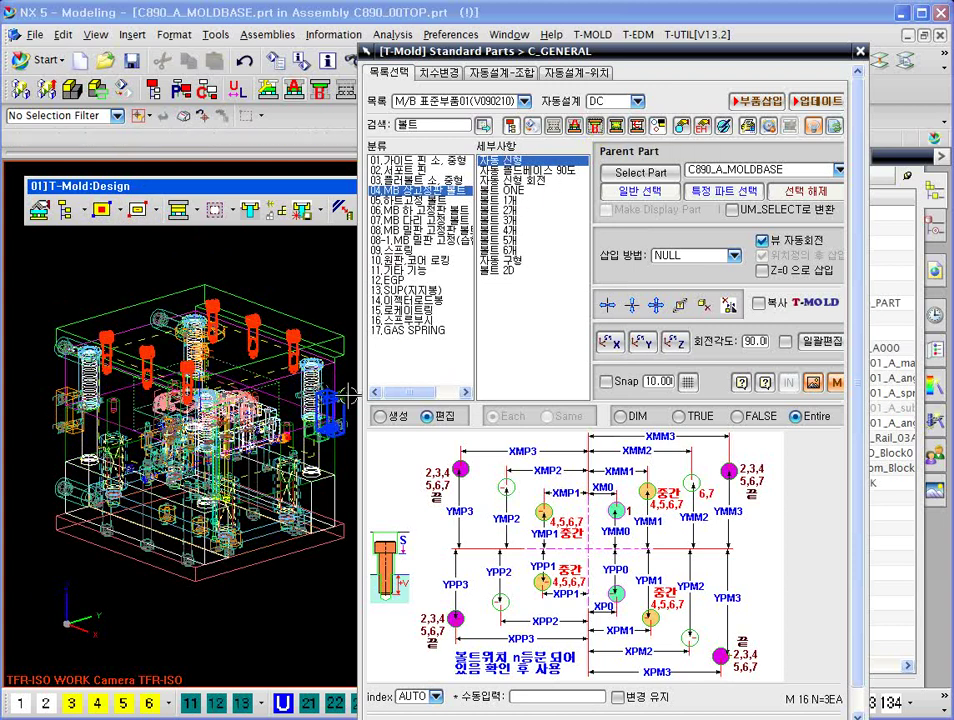
{"action": "scroll", "coordinate": [253, 412], "scroll_direction": "up", "scroll_amount": 5}
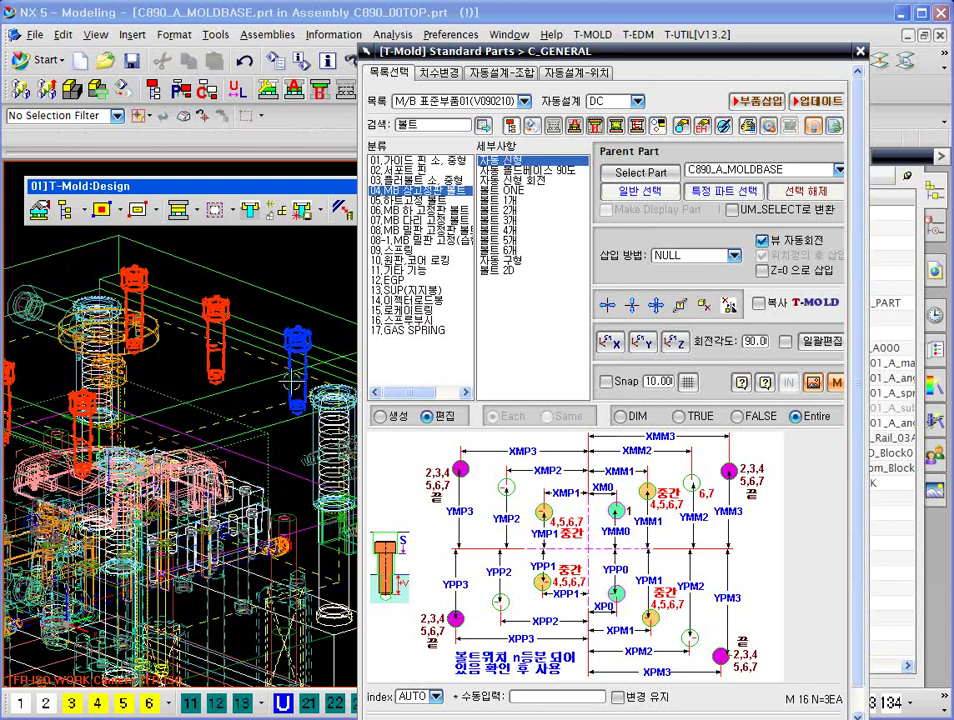
{"action": "scroll", "coordinate": [286, 369], "scroll_direction": "down", "scroll_amount": 5}
{"action": "scroll", "coordinate": [286, 369], "scroll_direction": "up", "scroll_amount": 1}
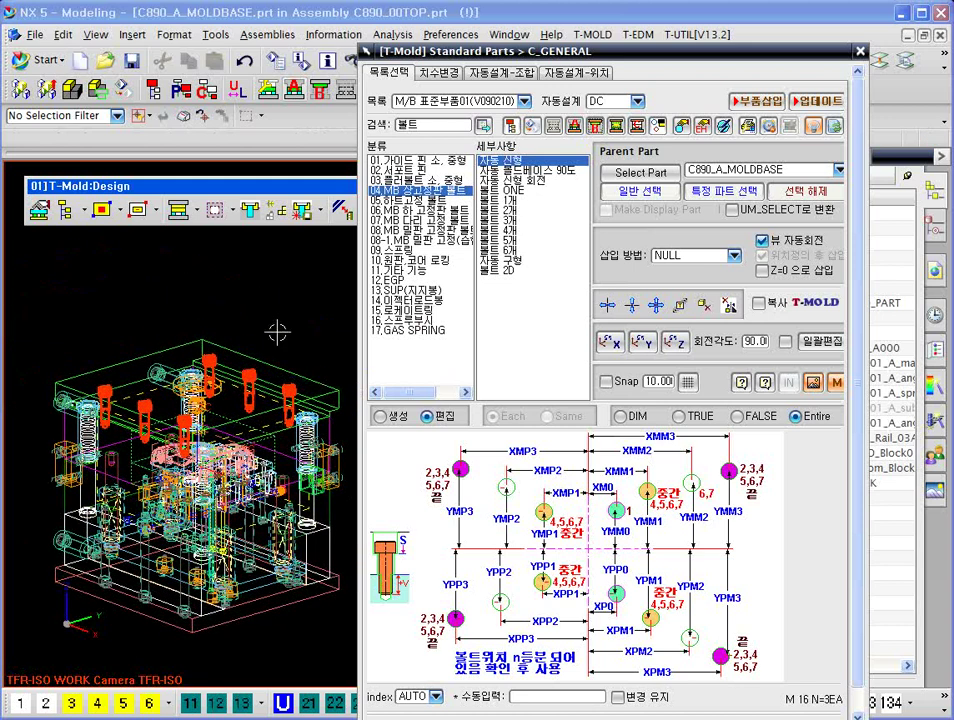
{"action": "middle_click_drag", "start_coordinate": [279, 295], "coordinate": [279, 254], "text": "shift"}
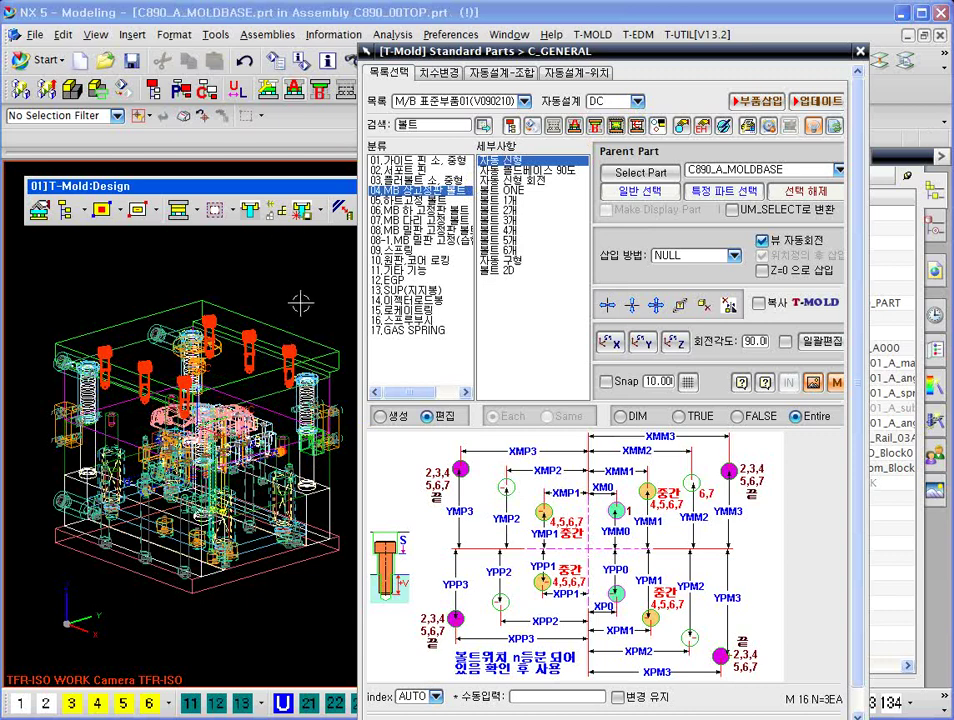
{"action": "scroll", "coordinate": [300, 302], "scroll_direction": "up", "scroll_amount": 6}
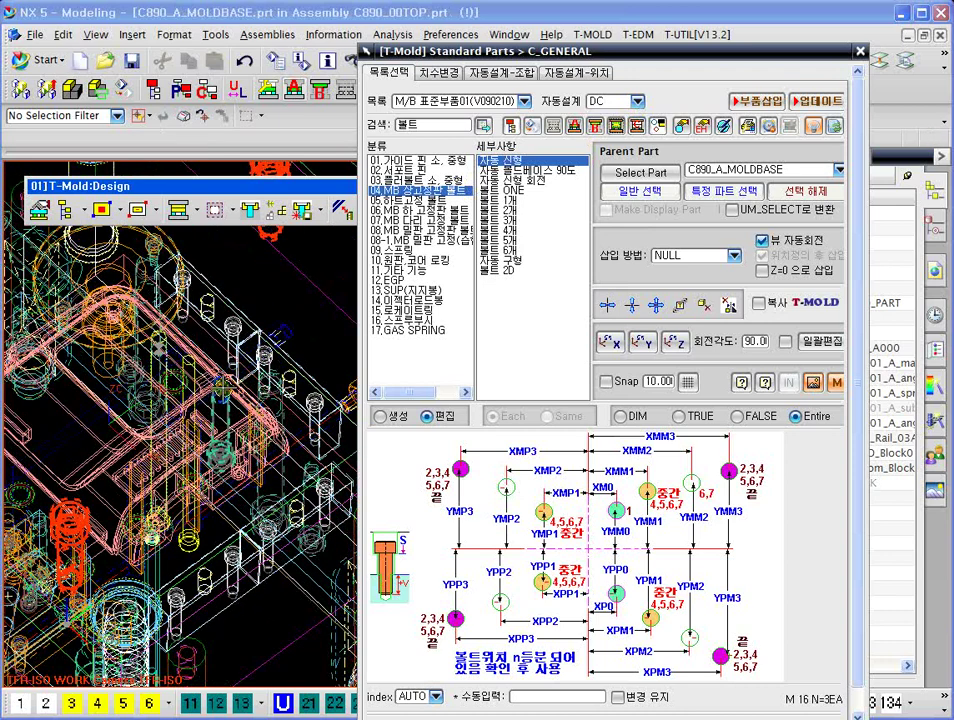
{"action": "scroll", "coordinate": [278, 338], "scroll_direction": "down", "scroll_amount": 6}
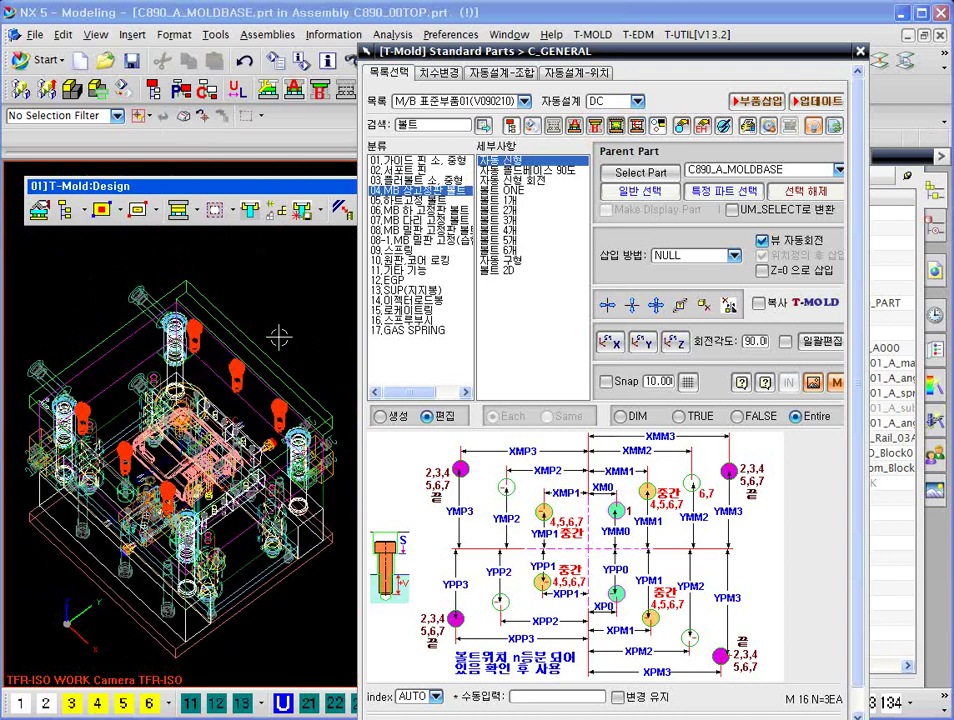
{"action": "middle_click_drag", "start_coordinate": [278, 338], "coordinate": [278, 305]}
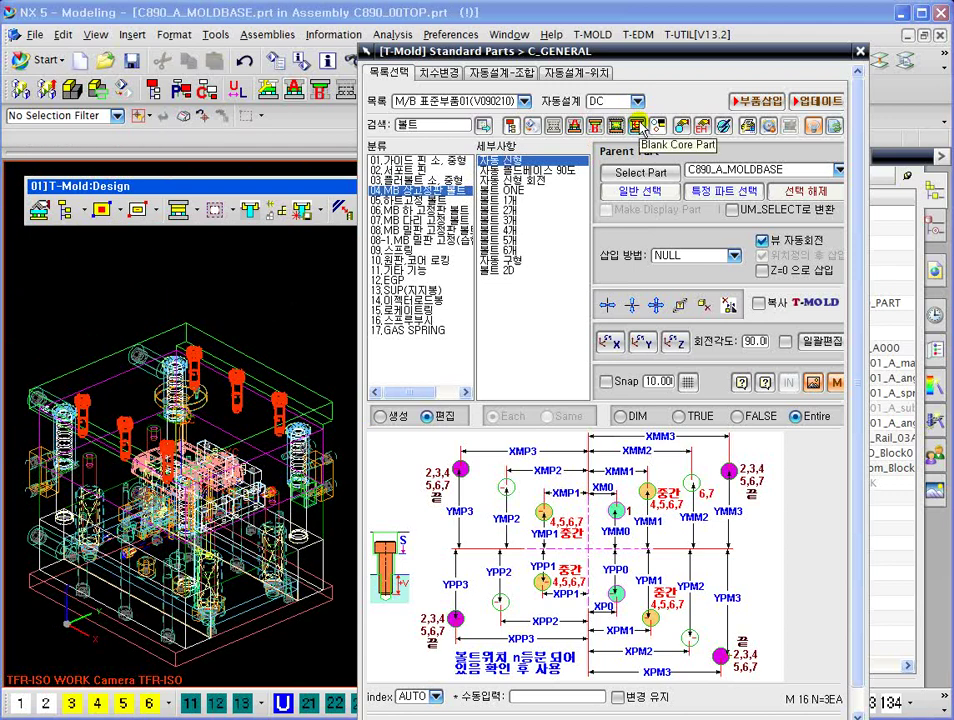
{"action": "middle_click_drag", "start_coordinate": [300, 330], "coordinate": [295, 257]}
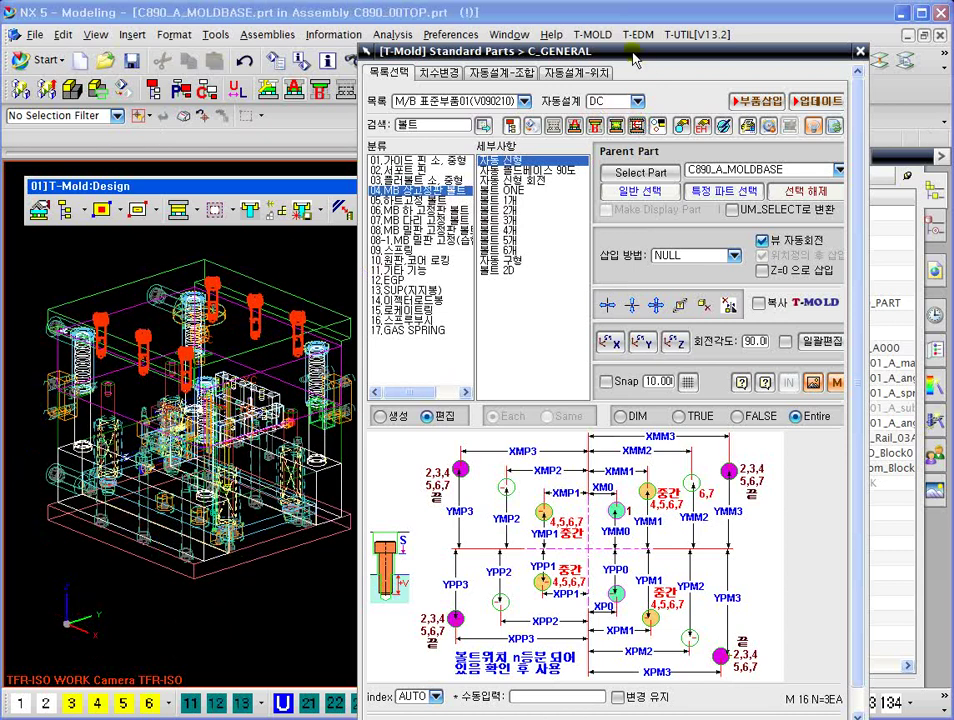
{"action": "left_click_drag", "start_coordinate": [632, 57], "coordinate": [646, 67]}
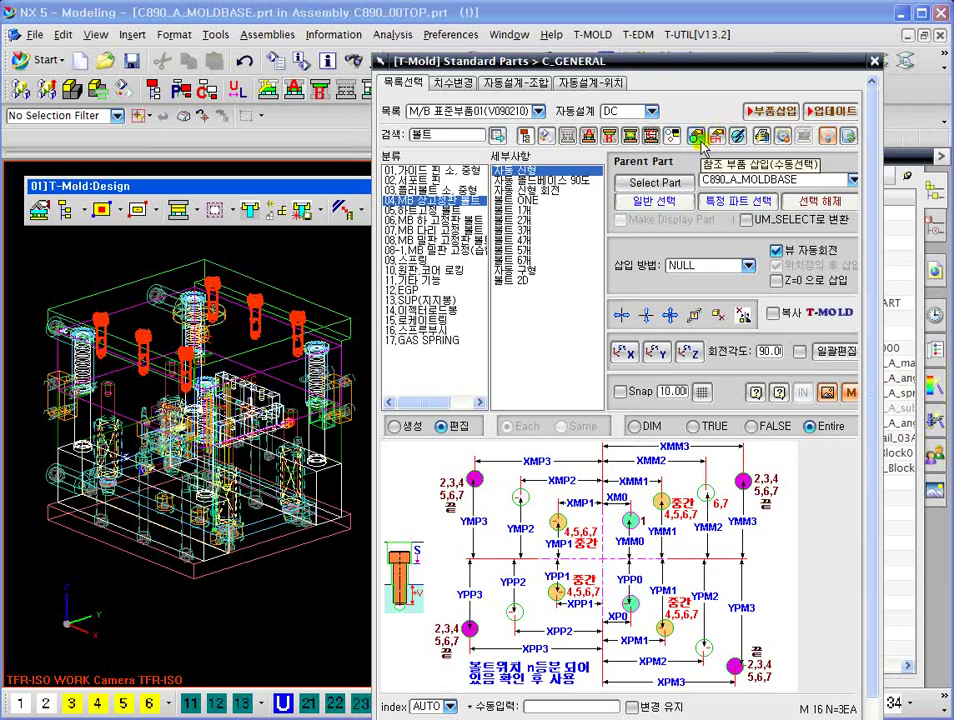
{"action": "scroll", "coordinate": [219, 388], "scroll_direction": "down", "scroll_amount": 3}
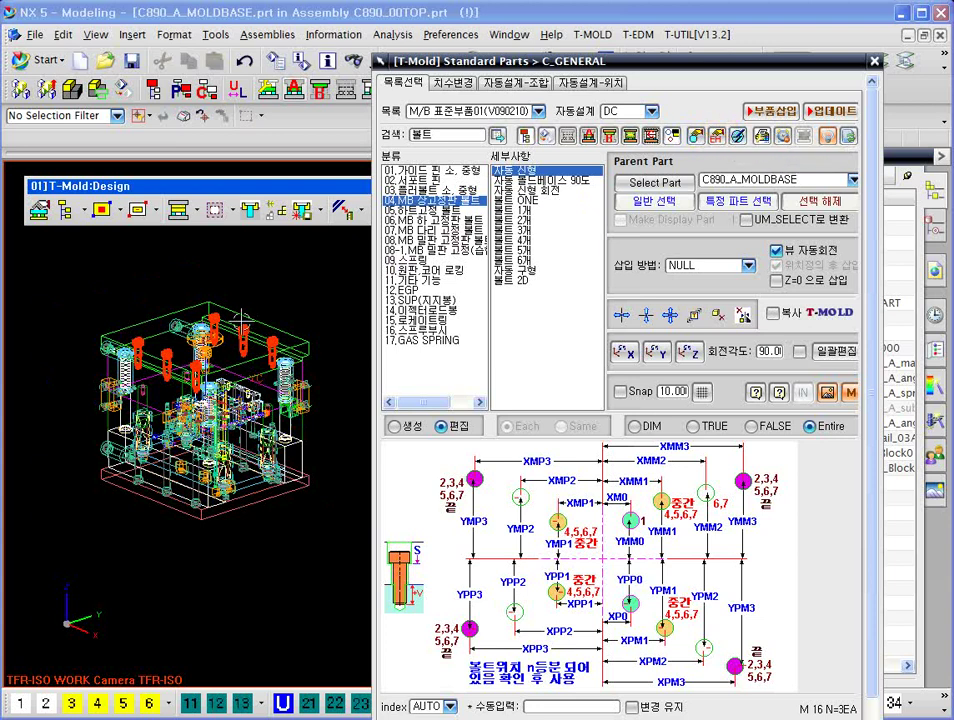
Insert three D-030 SUP 2D circles from the 13.SUP(지지봉) category beside the mold in top view
{"action": "middle_click_drag", "start_coordinate": [230, 320], "coordinate": [261, 397]}
{"action": "left_click_drag", "start_coordinate": [478, 62], "coordinate": [554, 47]}
{"action": "left_click", "coordinate": [495, 285]}
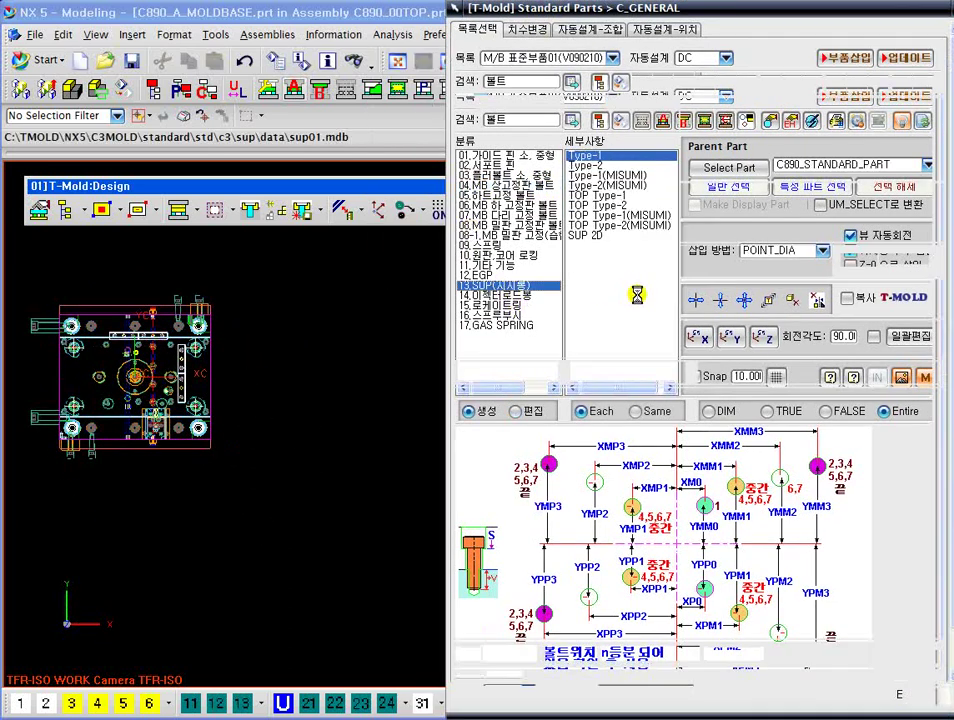
{"action": "left_click", "coordinate": [606, 198]}
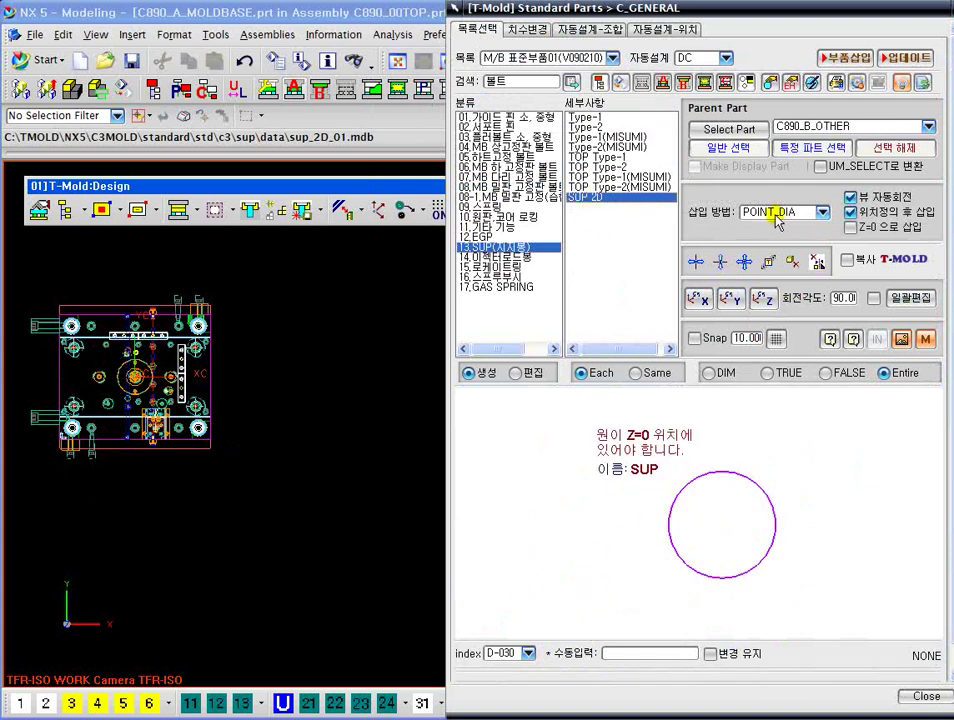
{"action": "left_click", "coordinate": [845, 57]}
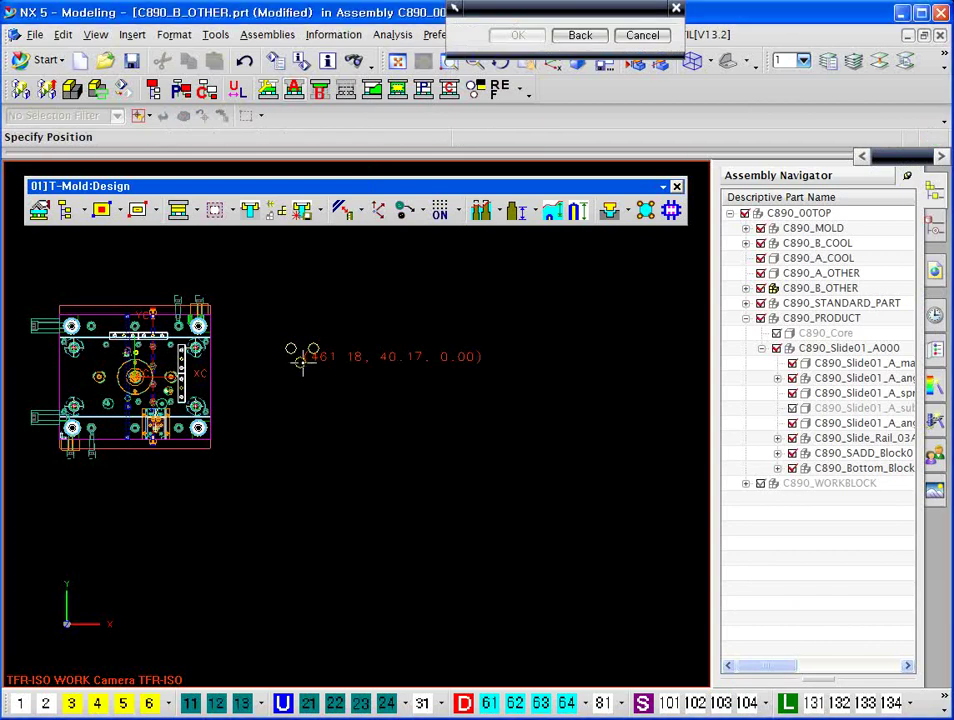
{"action": "left_click", "coordinate": [640, 36]}
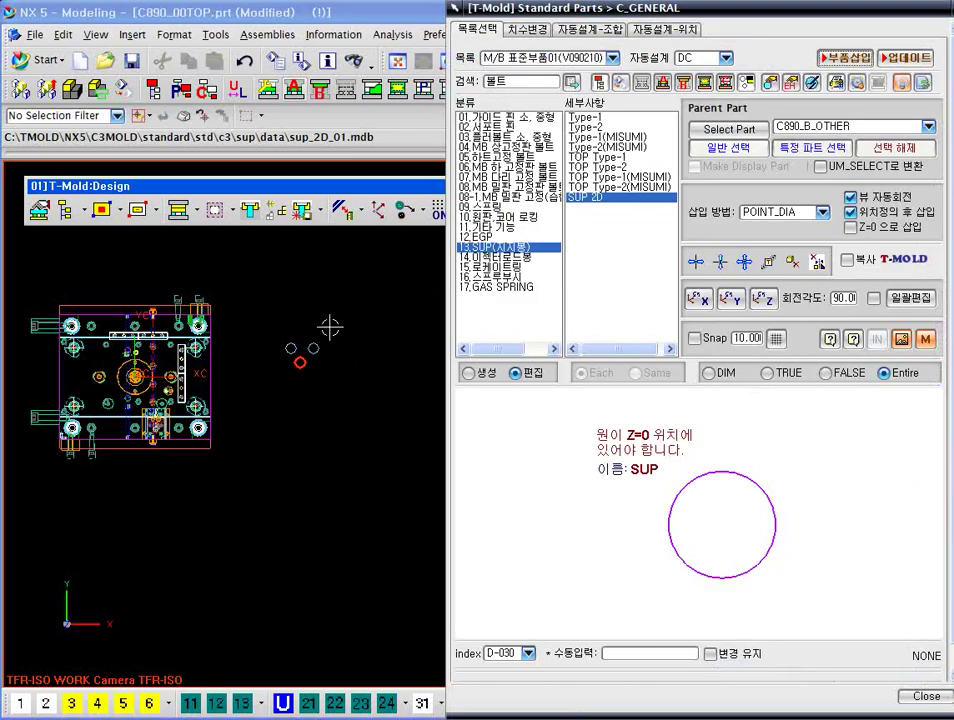
Select the upper-right SUP circle for editing and view it relative to the mold
{"action": "middle_click_drag", "start_coordinate": [330, 327], "coordinate": [334, 484], "text": "ctrl"}
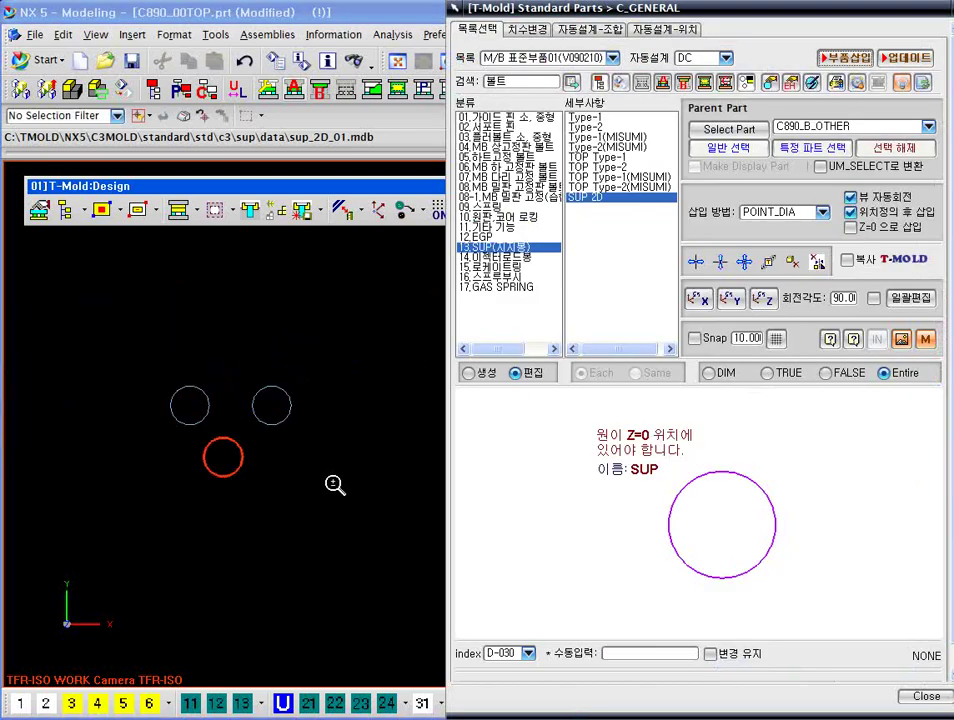
{"action": "left_click", "coordinate": [272, 384]}
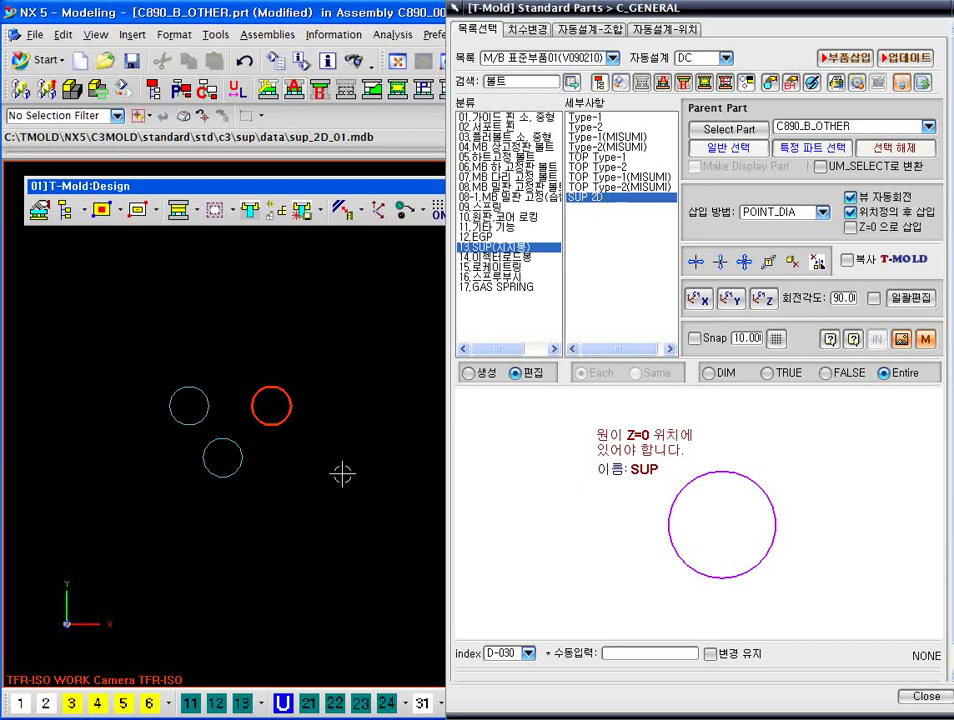
{"action": "scroll", "coordinate": [342, 474], "scroll_direction": "down", "scroll_amount": 1}
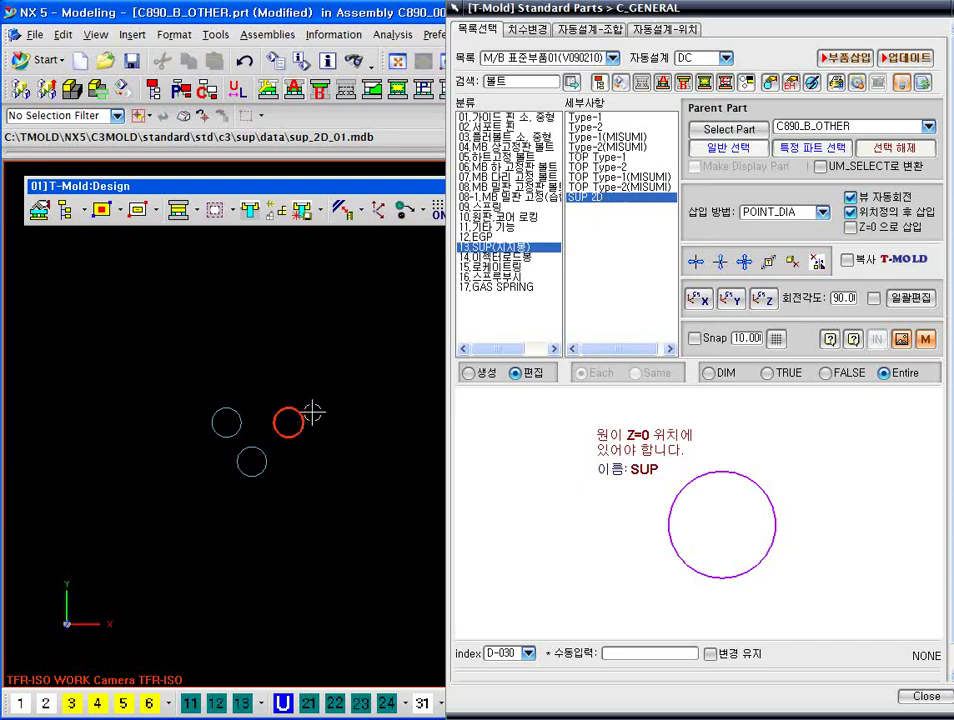
{"action": "scroll", "coordinate": [308, 458], "scroll_direction": "down", "scroll_amount": 2}
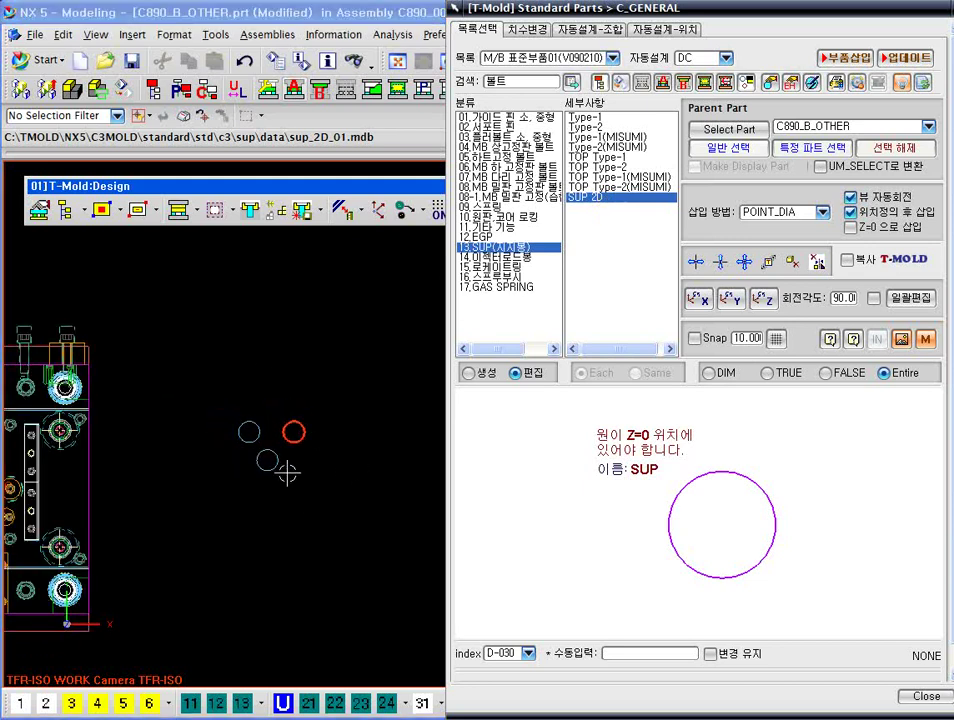
Insert SUP Type-1 support pillars with automatic reference part insertion, accepting the three 2D SUP circles beside the mold
{"action": "left_click", "coordinate": [600, 118]}
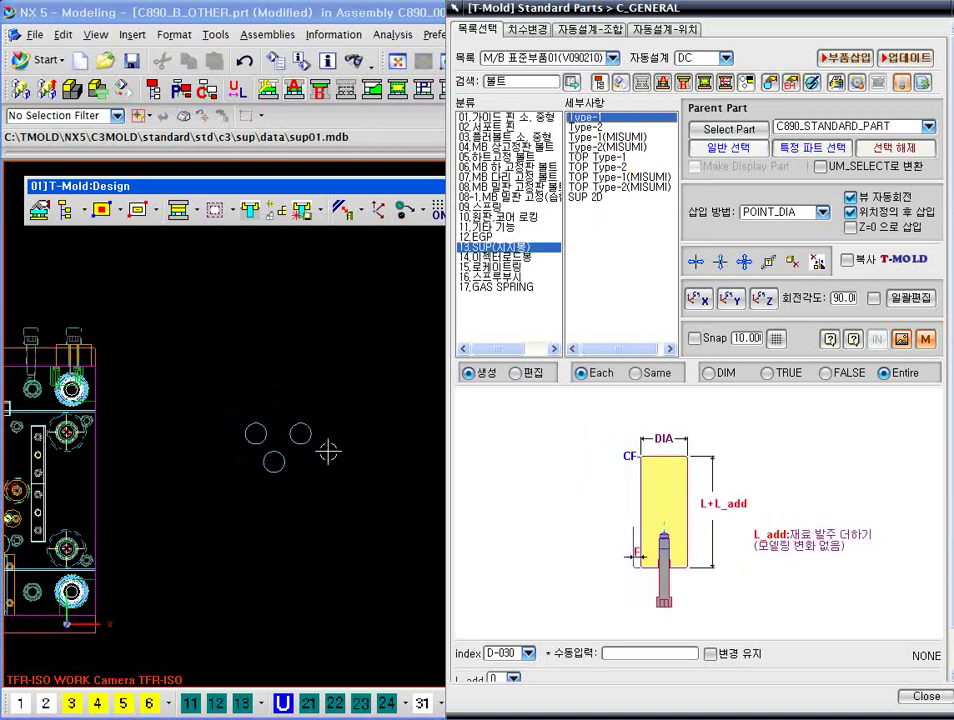
{"action": "scroll", "coordinate": [320, 448], "scroll_direction": "down", "scroll_amount": 3}
{"action": "scroll", "coordinate": [251, 462], "scroll_direction": "up", "scroll_amount": 4}
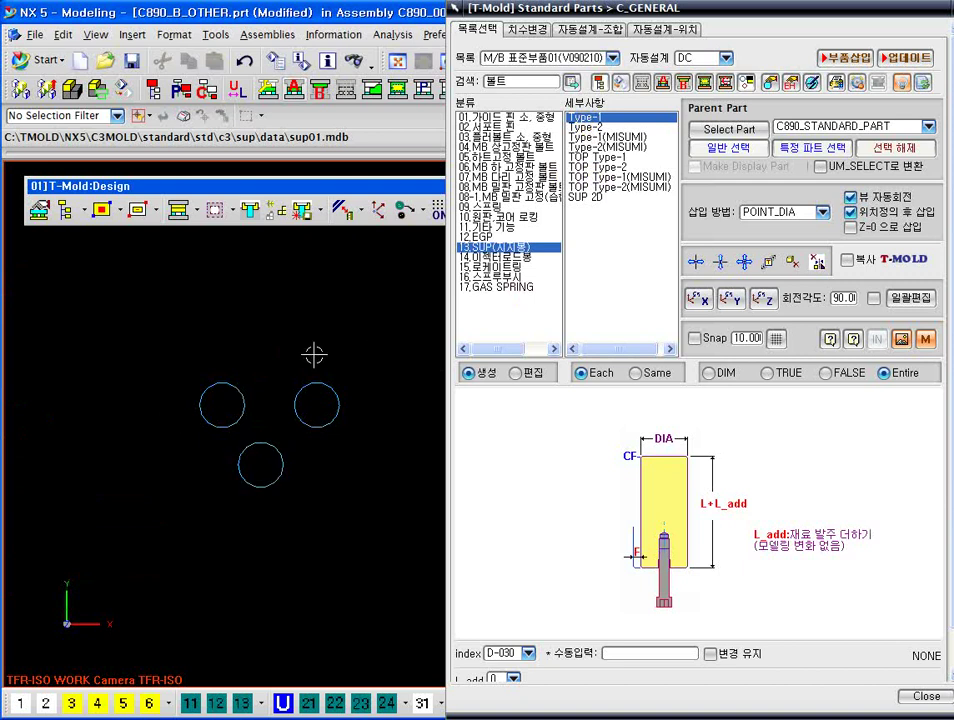
{"action": "scroll", "coordinate": [352, 494], "scroll_direction": "down", "scroll_amount": 3}
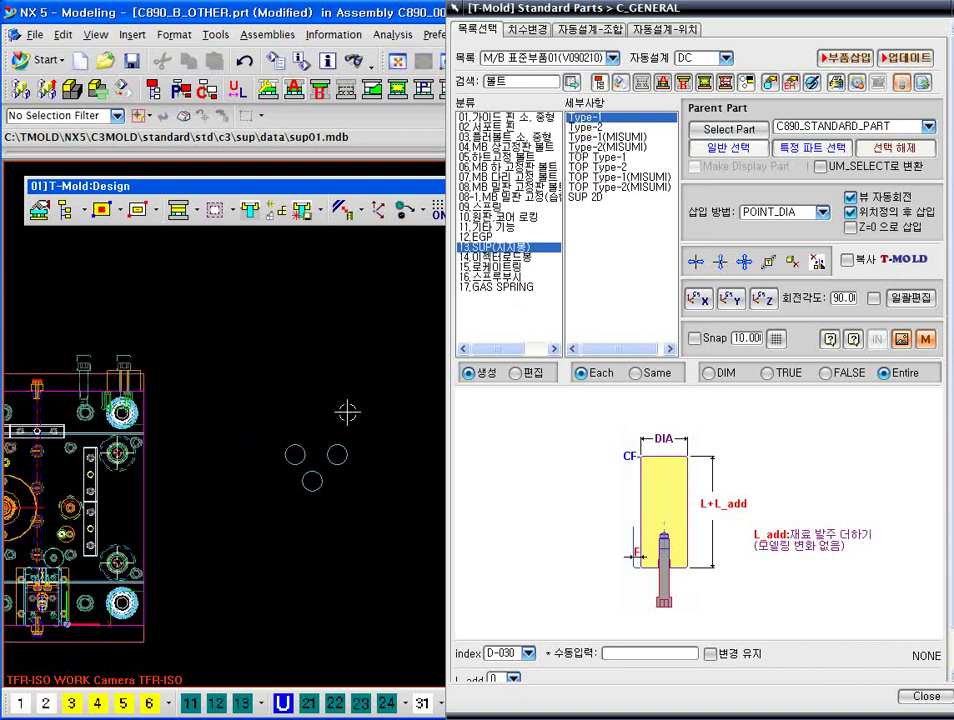
{"action": "middle_click_drag", "start_coordinate": [334, 494], "coordinate": [389, 352], "text": "shift"}
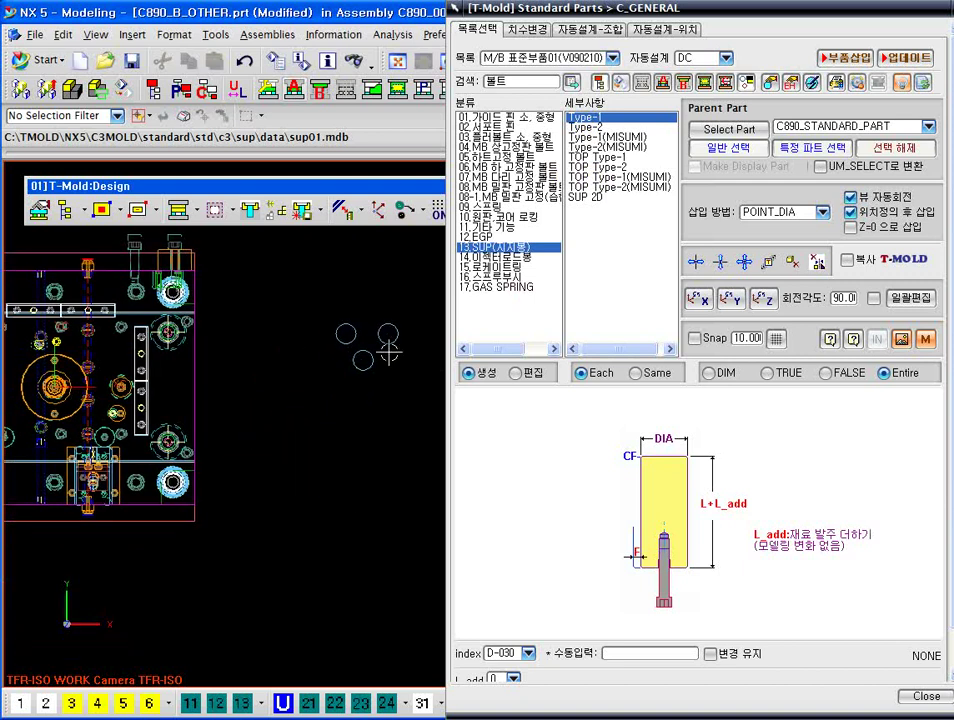
{"action": "scroll", "coordinate": [413, 293], "scroll_direction": "up", "scroll_amount": 1}
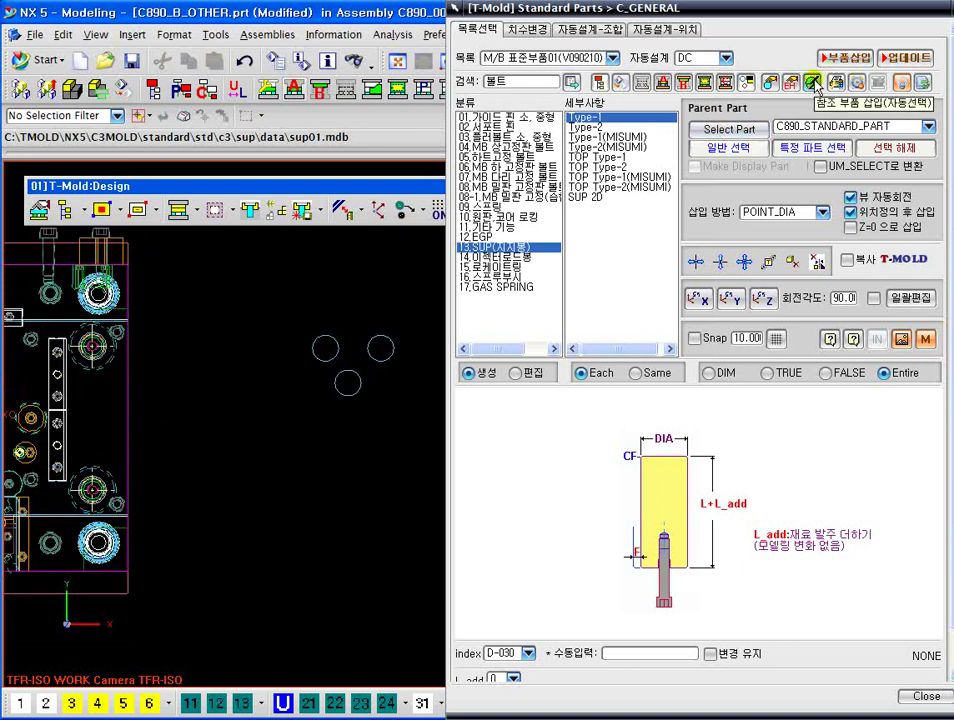
{"action": "left_click", "coordinate": [813, 83]}
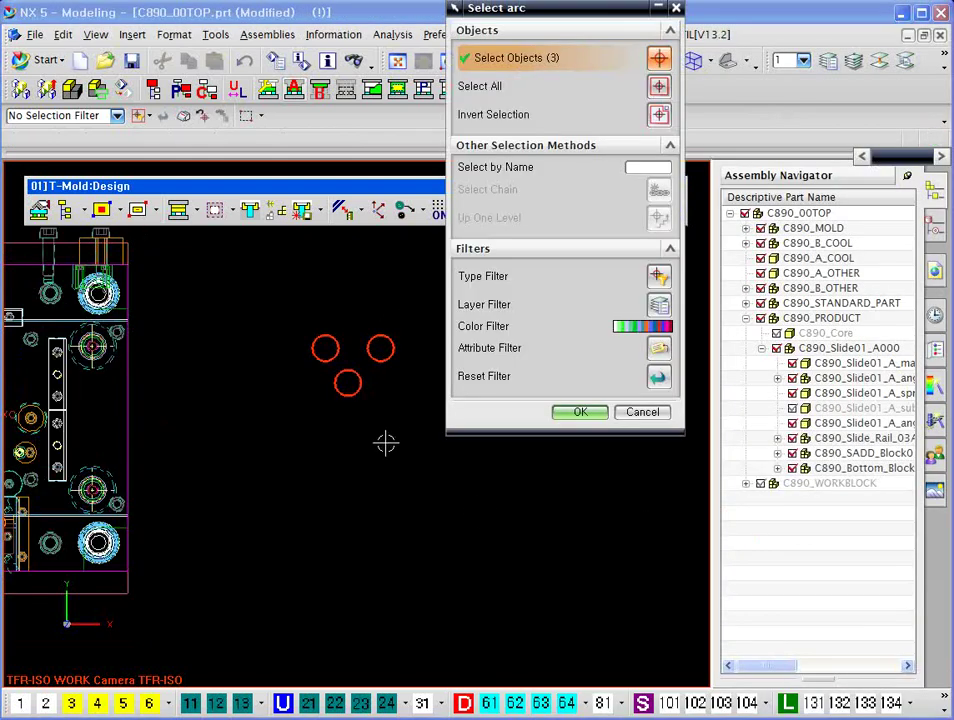
{"action": "mouse_move", "coordinate": [379, 475]}
{"action": "middle_mouse_down", "text": "ctrl"}
{"action": "mouse_move", "coordinate": [381, 437]}
{"action": "mouse_move", "coordinate": [380, 474]}
{"action": "middle_mouse_up", "text": "ctrl"}
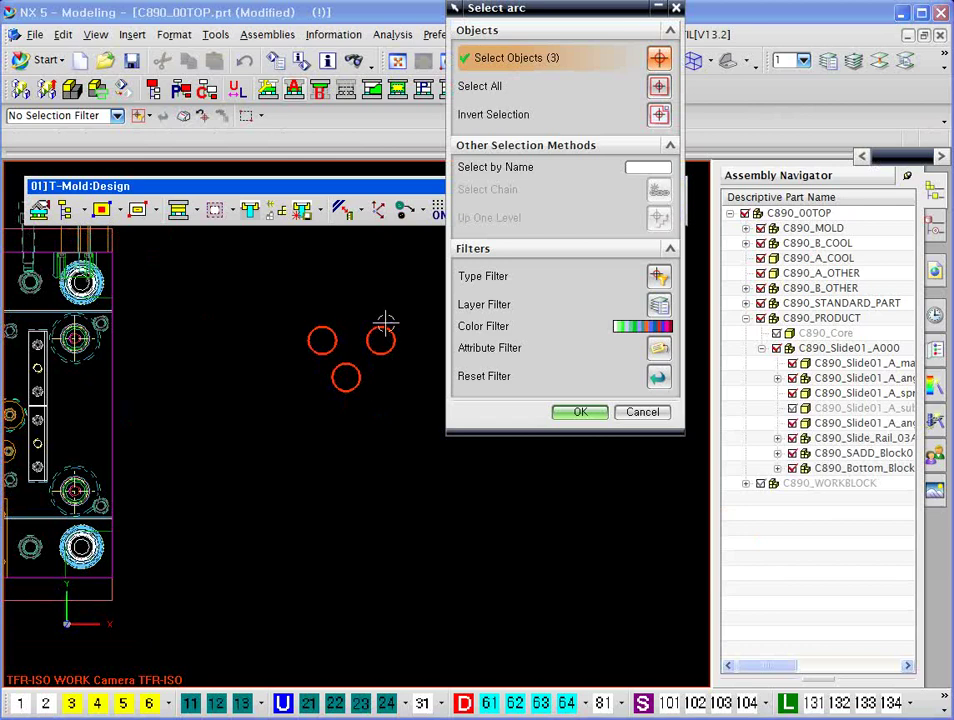
{"action": "left_click", "coordinate": [586, 413]}
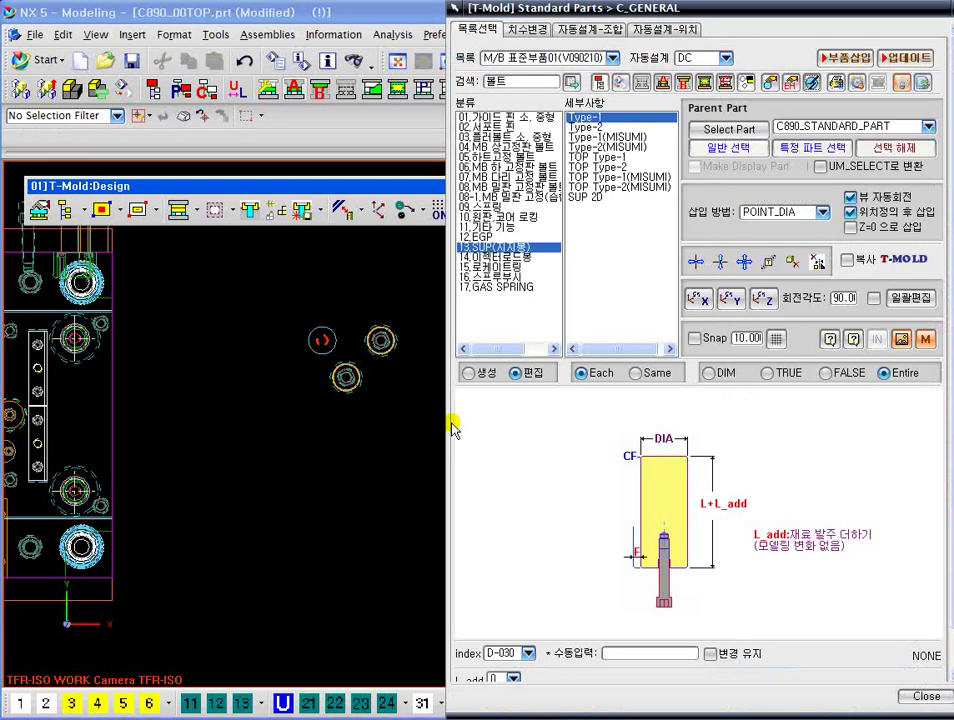
Delete the upper-left support pillar, and remove the remaining two together with batch editing enabled, keeping the SUP circles
{"action": "mouse_move", "coordinate": [407, 305]}
{"action": "middle_mouse_down", "text": "ctrl"}
{"action": "mouse_move", "coordinate": [405, 375]}
{"action": "mouse_move", "coordinate": [405, 326]}
{"action": "middle_mouse_up", "text": "ctrl"}
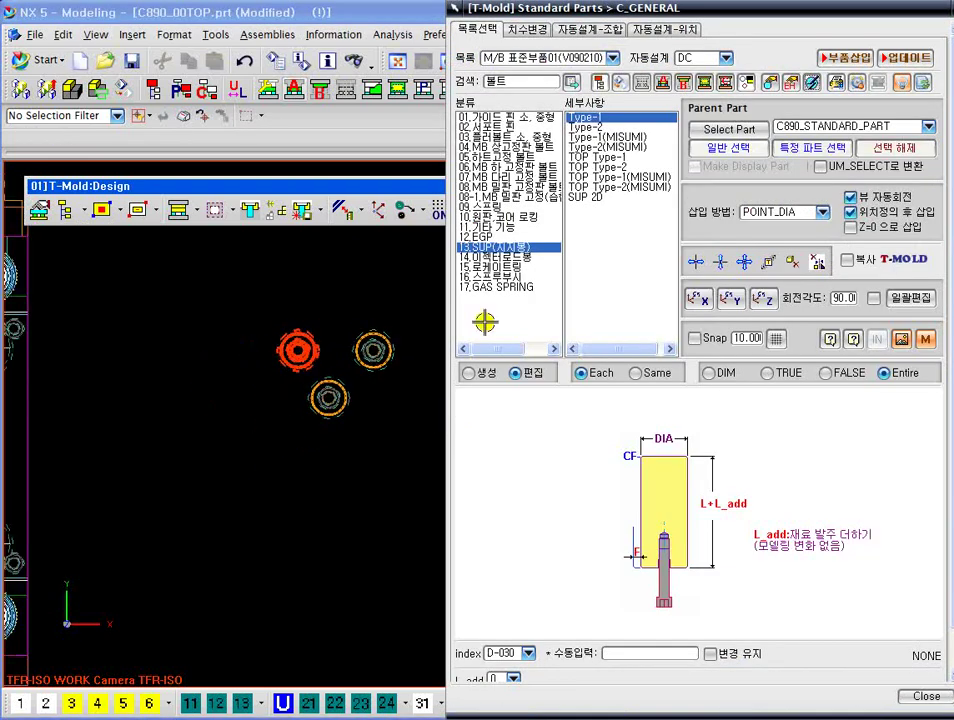
{"action": "left_click", "coordinate": [793, 262]}
{"action": "left_click", "coordinate": [465, 387]}
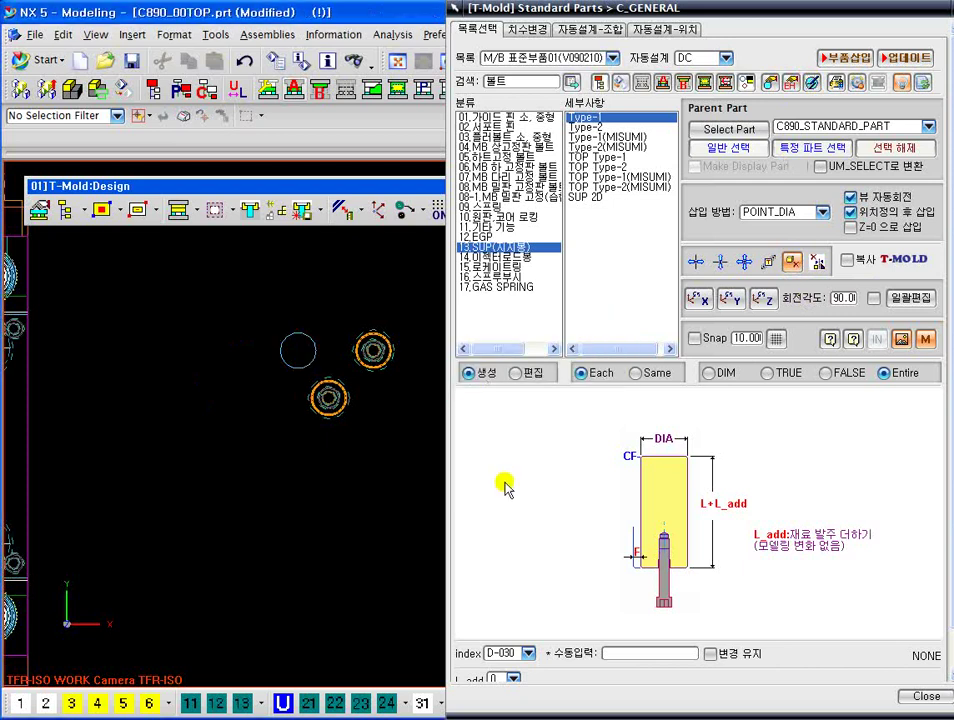
{"action": "left_click", "coordinate": [873, 297]}
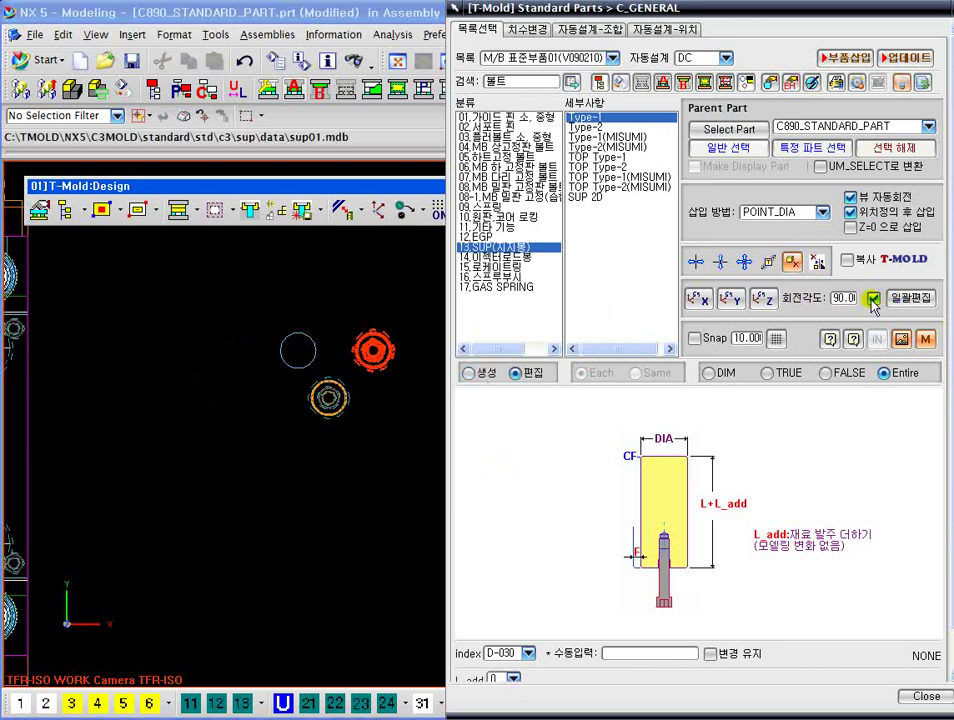
{"action": "left_click", "coordinate": [791, 263]}
{"action": "left_click", "coordinate": [459, 389]}
{"action": "key", "text": "Return"}
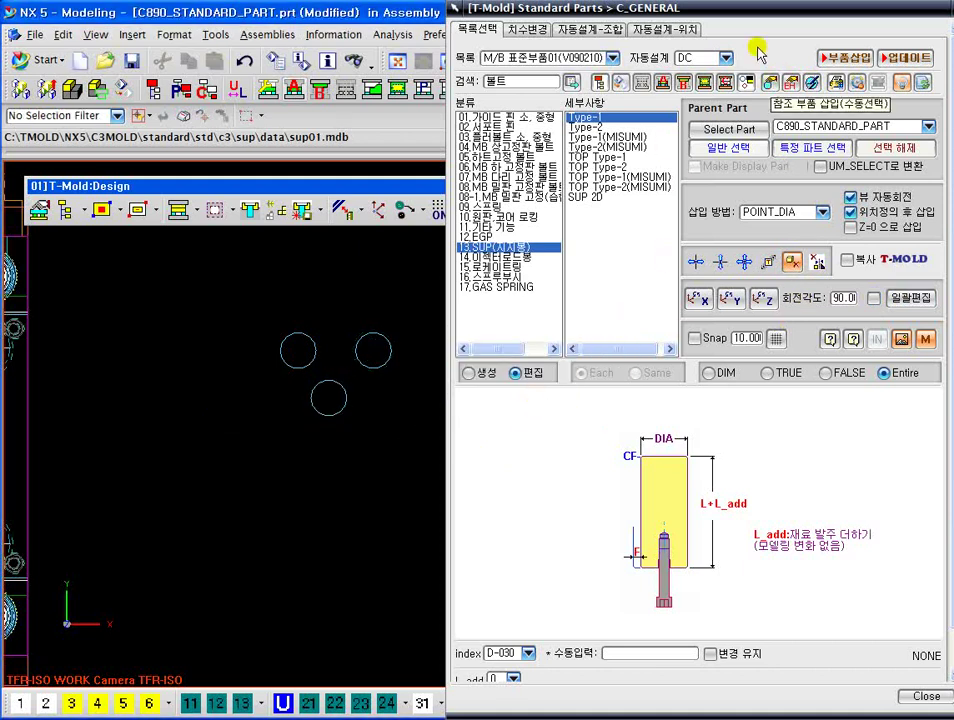
Close the Standard Parts dialog after viewing the three SUP circles beside the mold
{"action": "left_click_drag", "start_coordinate": [737, 14], "coordinate": [686, 38]}
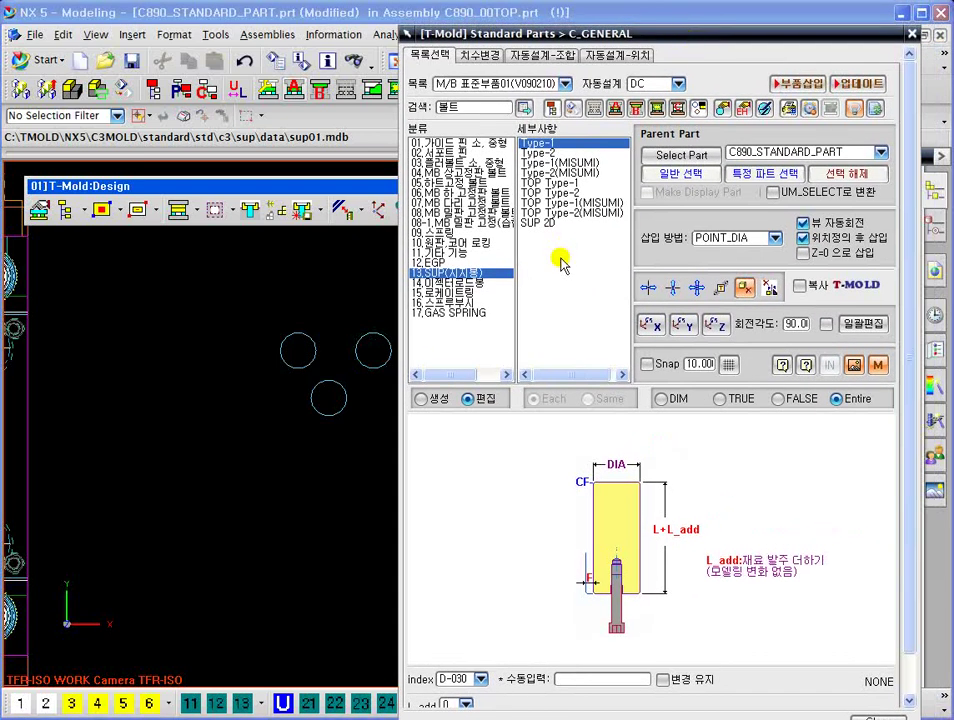
{"action": "scroll", "coordinate": [305, 400], "scroll_direction": "down", "scroll_amount": 2}
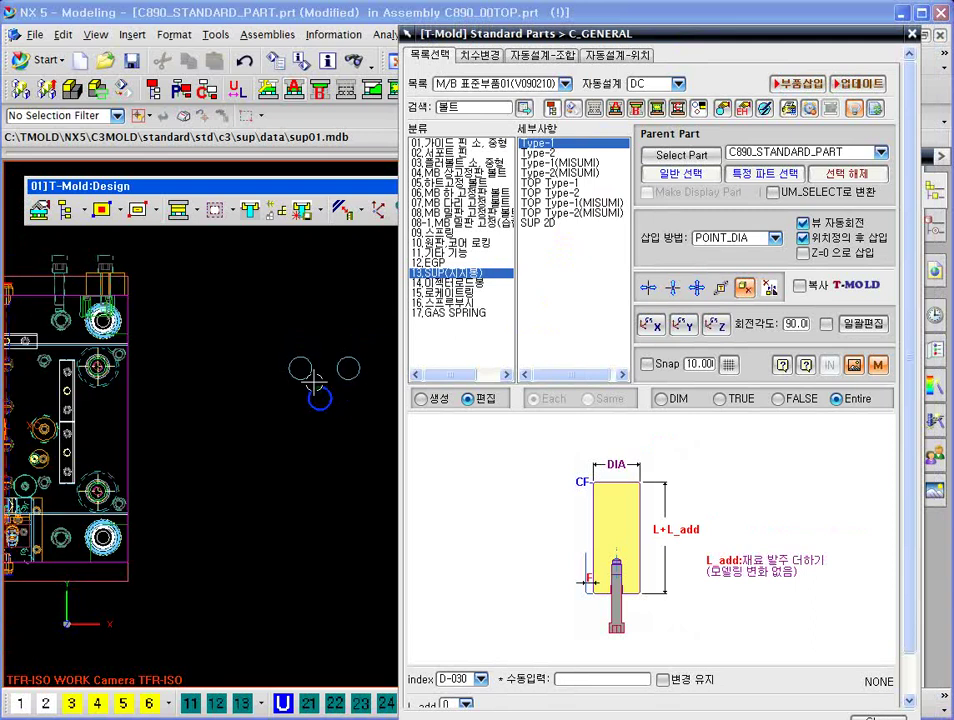
{"action": "scroll", "coordinate": [360, 346], "scroll_direction": "up", "scroll_amount": 2}
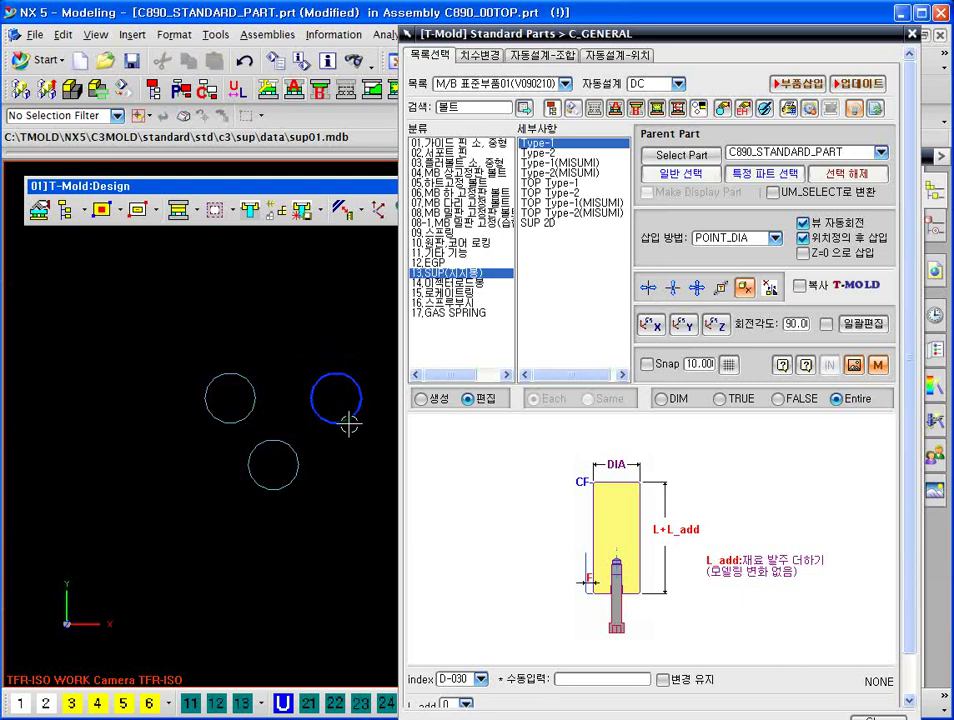
{"action": "left_click", "coordinate": [549, 37]}
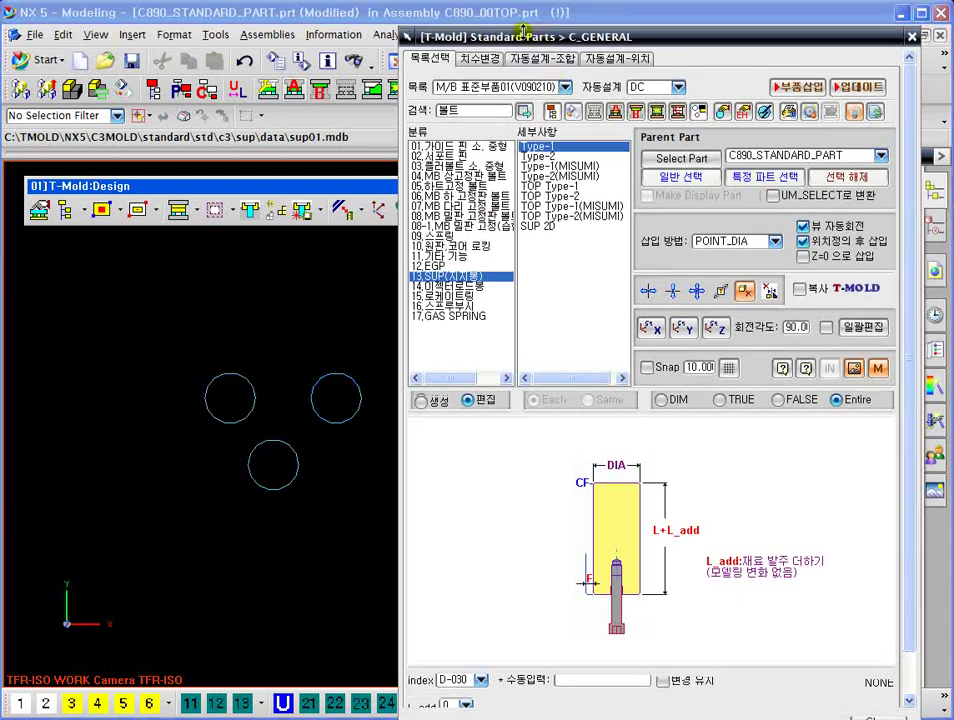
{"action": "left_click_drag", "start_coordinate": [768, 35], "coordinate": [723, 55]}
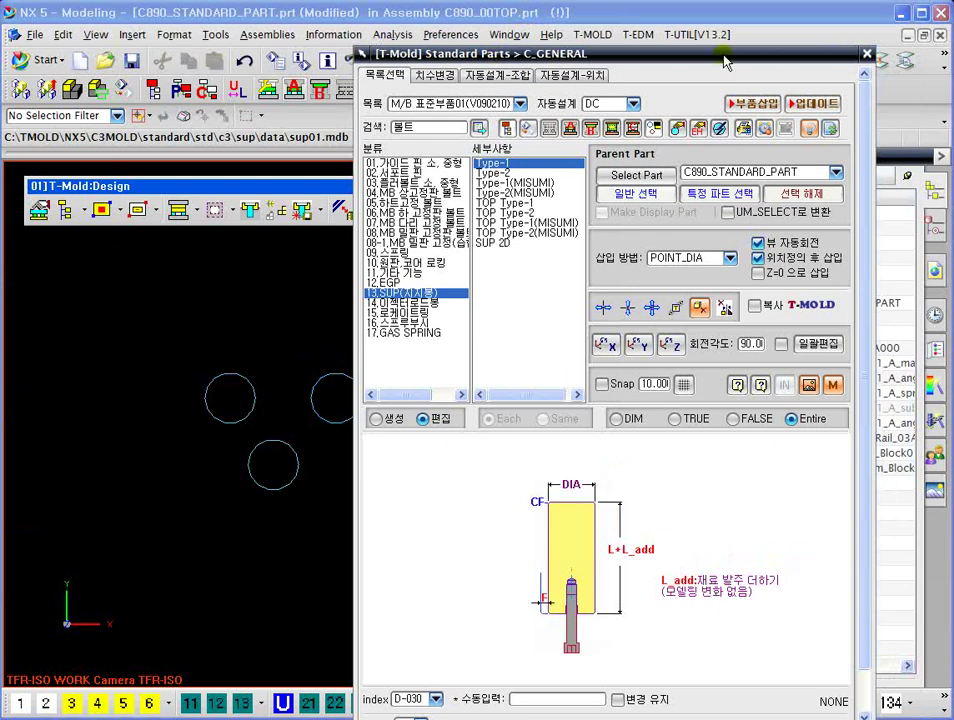
{"action": "left_click", "coordinate": [867, 54]}
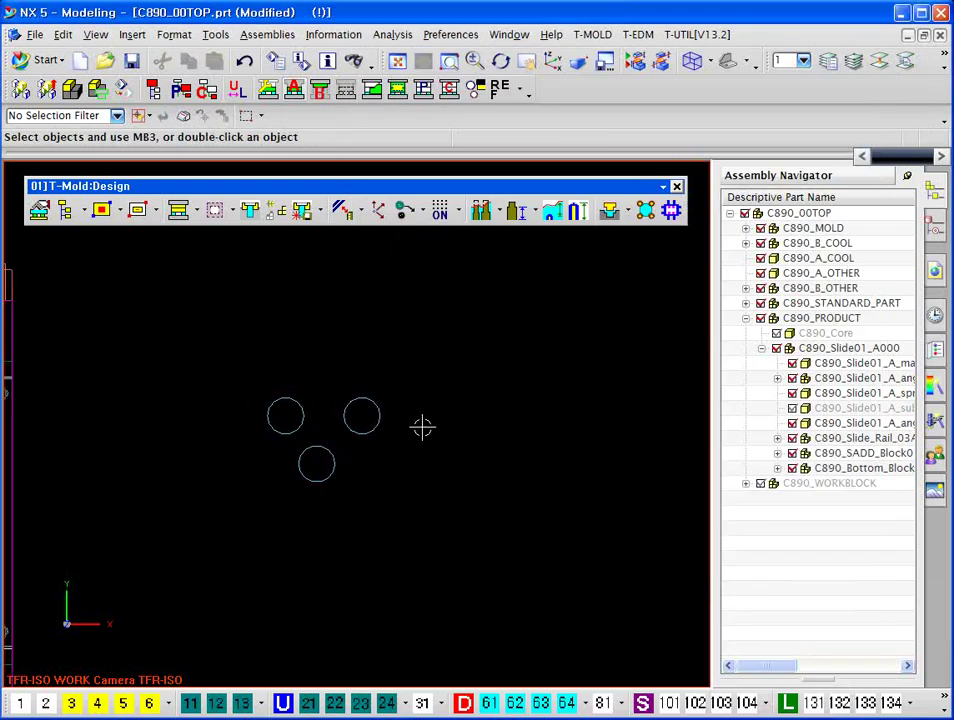
Draw a circle of diameter 50 with Basic Curves, to the lower right of the three SUP circles
{"action": "left_click", "coordinate": [133, 35]}
{"action": "mouse_move", "coordinate": [153, 100]}
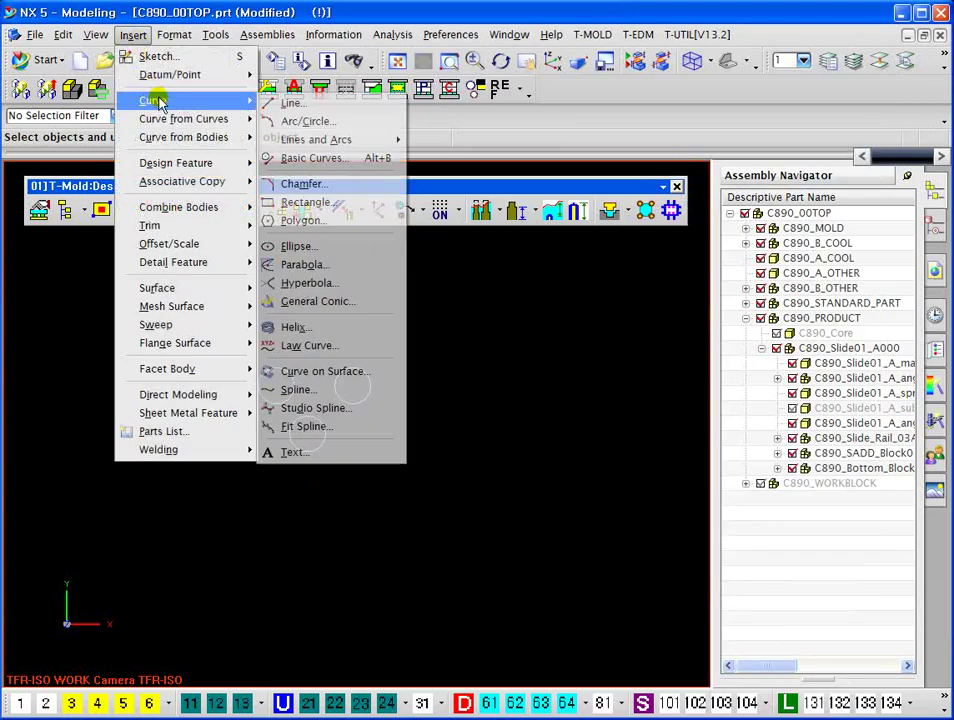
{"action": "left_click", "coordinate": [312, 158]}
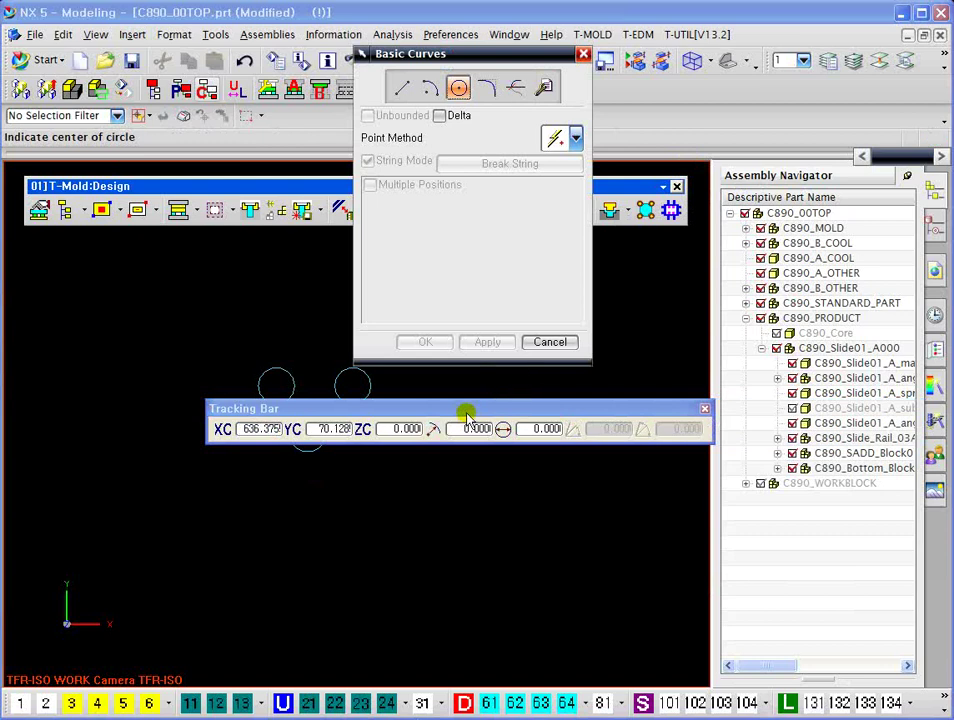
{"action": "left_click", "coordinate": [458, 447]}
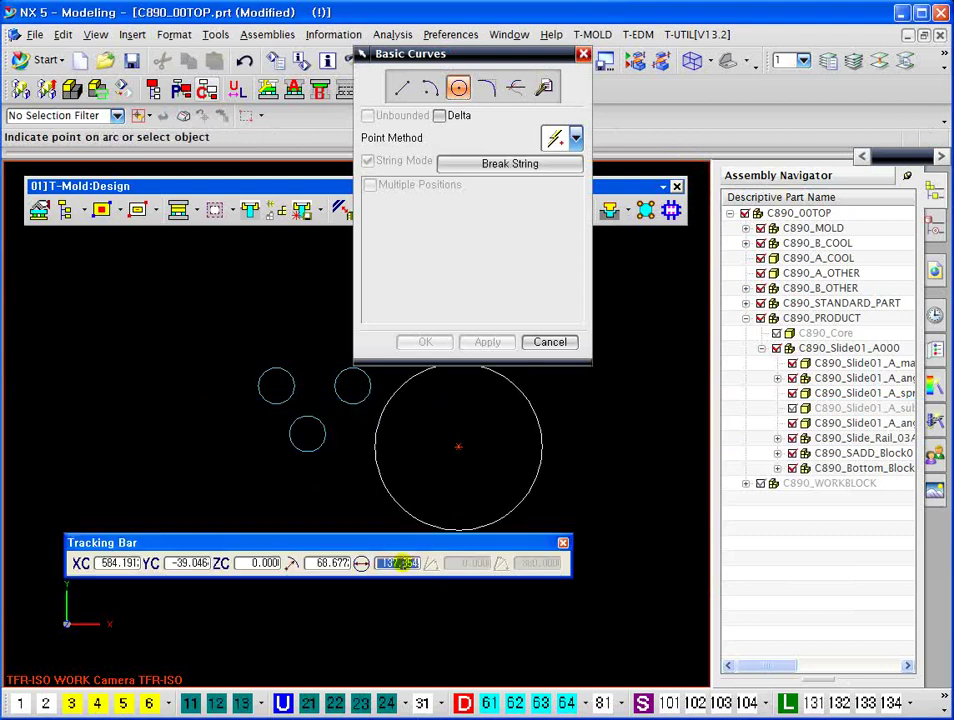
{"action": "key", "text": "Return"}
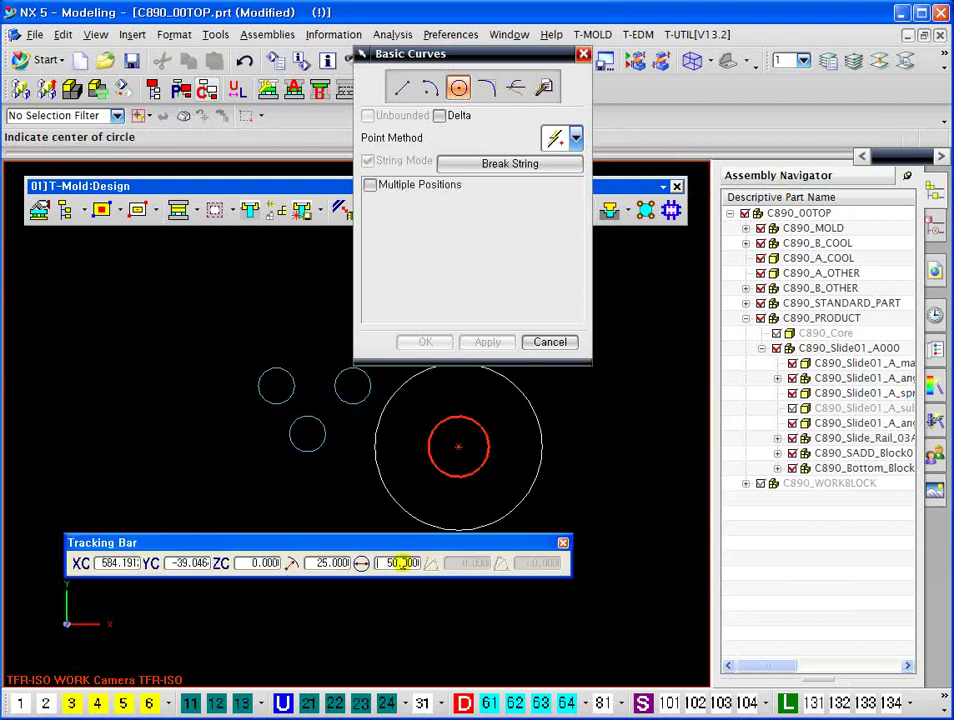
{"action": "left_click", "coordinate": [549, 342]}
{"action": "middle_click_drag", "start_coordinate": [597, 461], "coordinate": [542, 419], "text": "shift"}
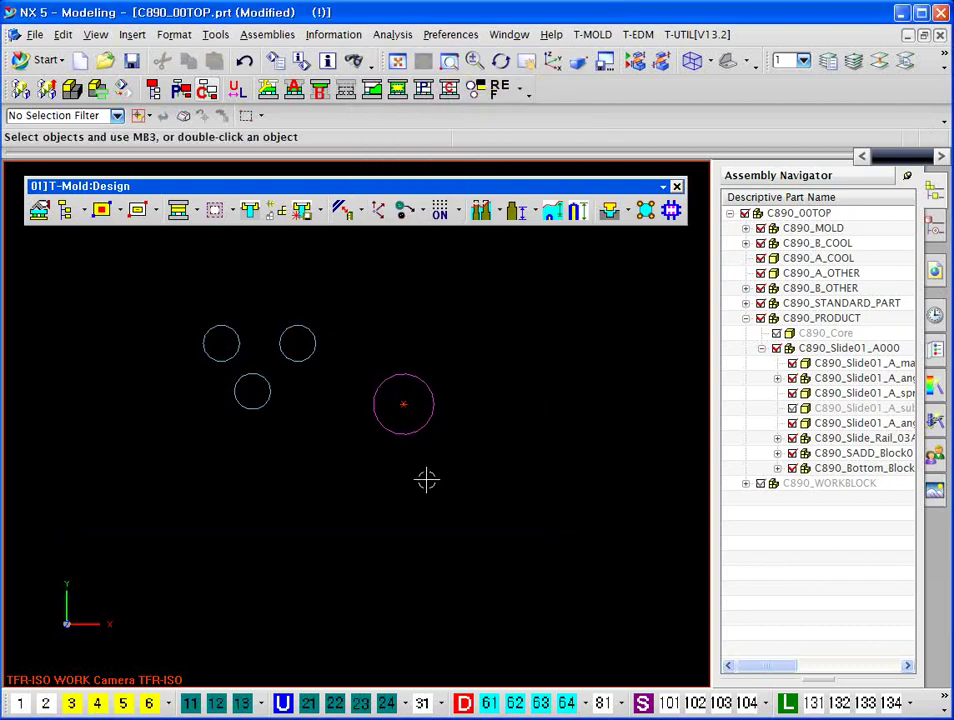
Open the properties of the new 50-diameter circle and bring up its general name setting
{"action": "left_click", "coordinate": [413, 373]}
{"action": "middle_click_drag", "start_coordinate": [466, 290], "coordinate": [424, 290], "text": "shift"}
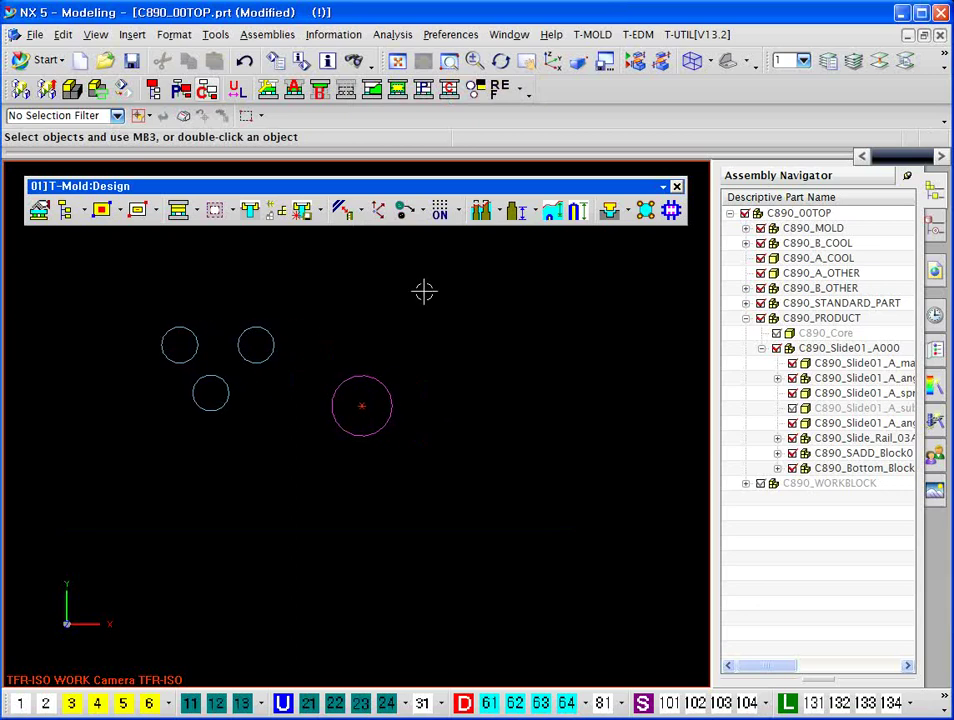
{"action": "left_click", "coordinate": [386, 385]}
{"action": "right_click", "coordinate": [384, 386]}
{"action": "left_click", "coordinate": [449, 568]}
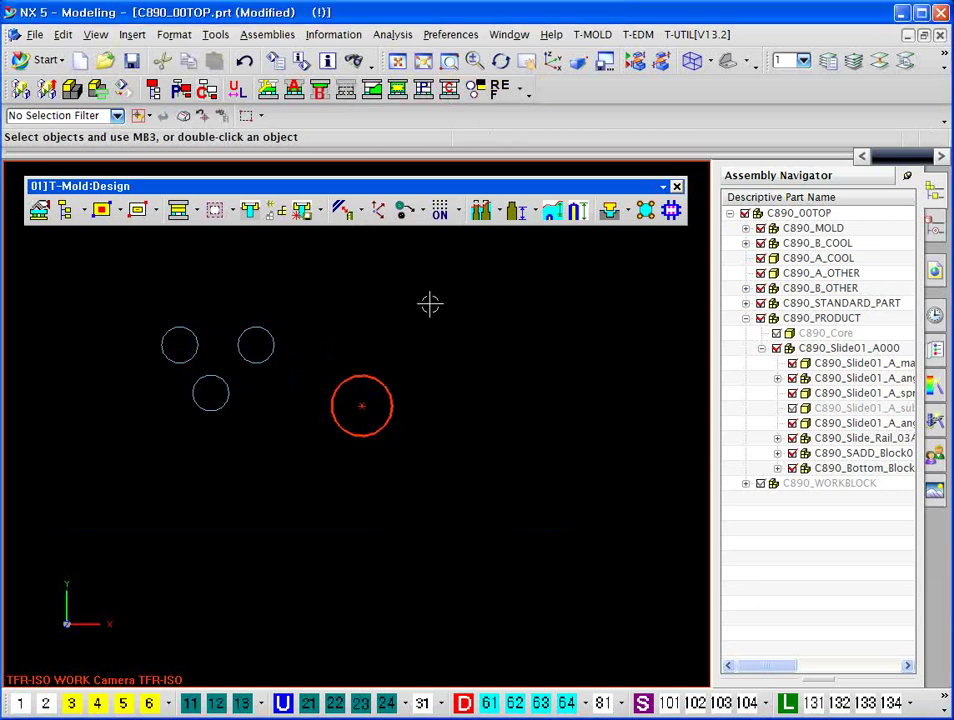
{"action": "left_click", "coordinate": [63, 34]}
{"action": "left_click", "coordinate": [112, 318]}
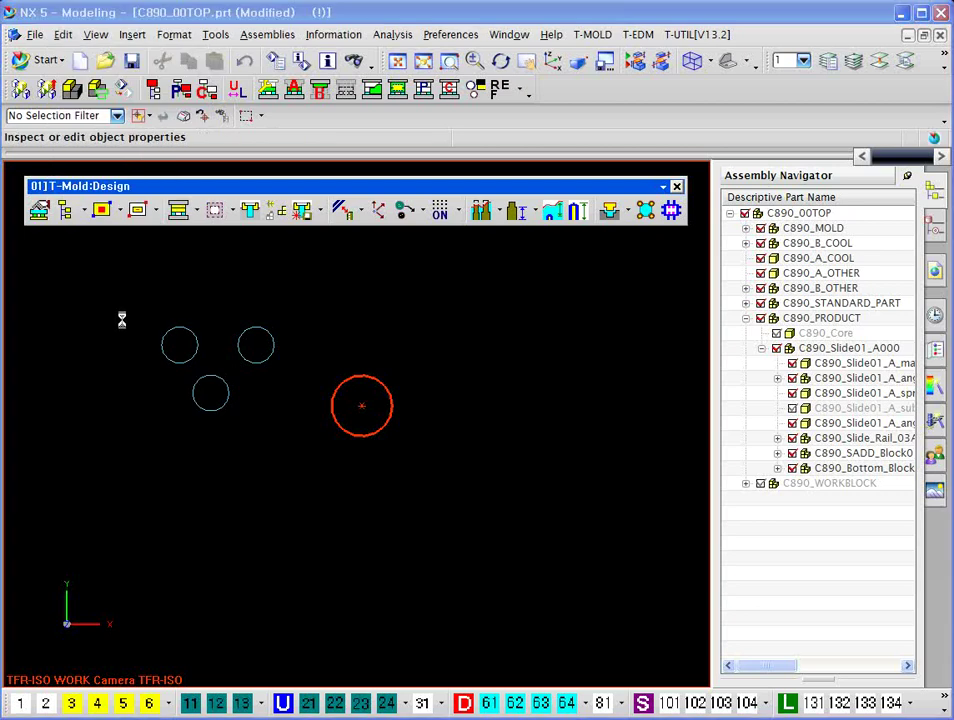
{"action": "left_click_drag", "start_coordinate": [483, 52], "coordinate": [562, 92]}
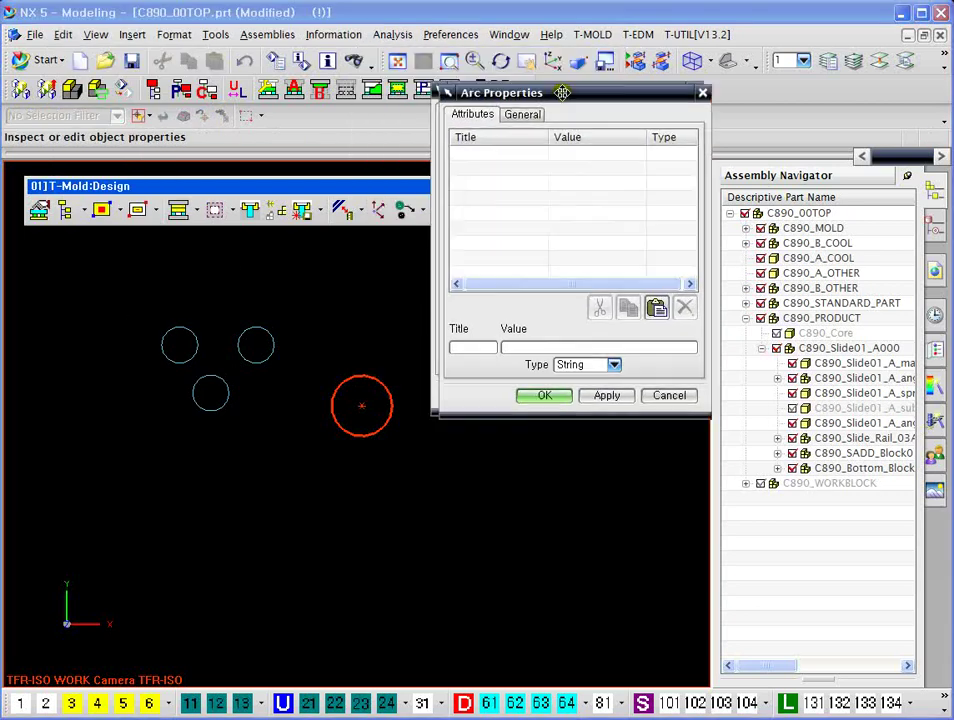
{"action": "left_click", "coordinate": [522, 114]}
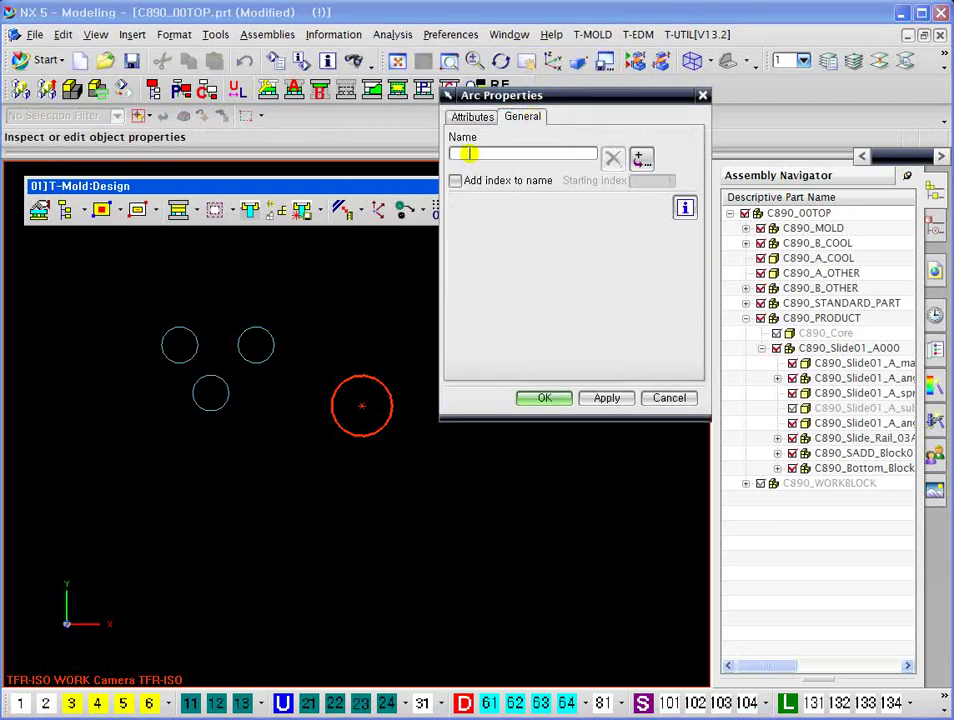
{"action": "left_click_drag", "start_coordinate": [465, 96], "coordinate": [501, 213]}
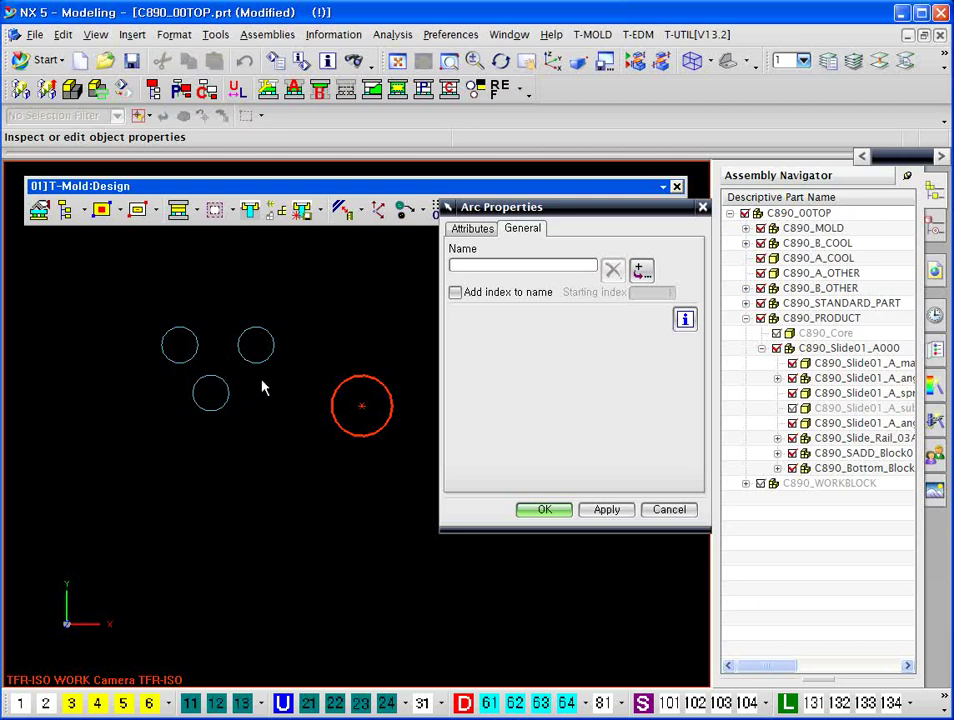
Switch to Windows Explorer and open the T-Mold documentation folder C:\TMOLD\NX5\C3MOLD\DOC
{"action": "key", "text": "super+e"}
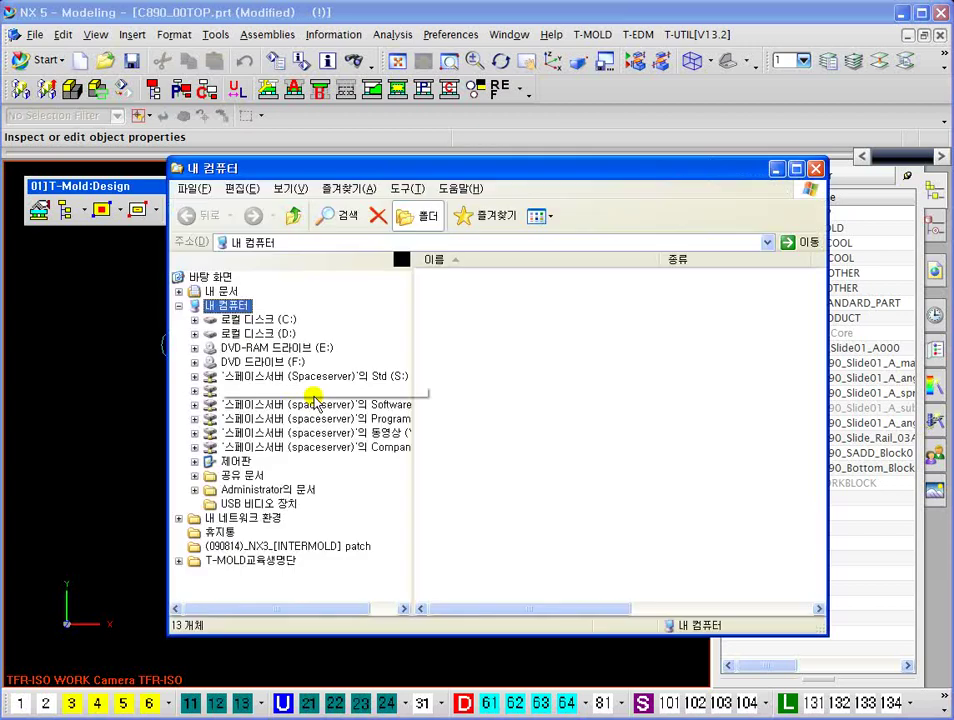
{"action": "double_click", "coordinate": [470, 276]}
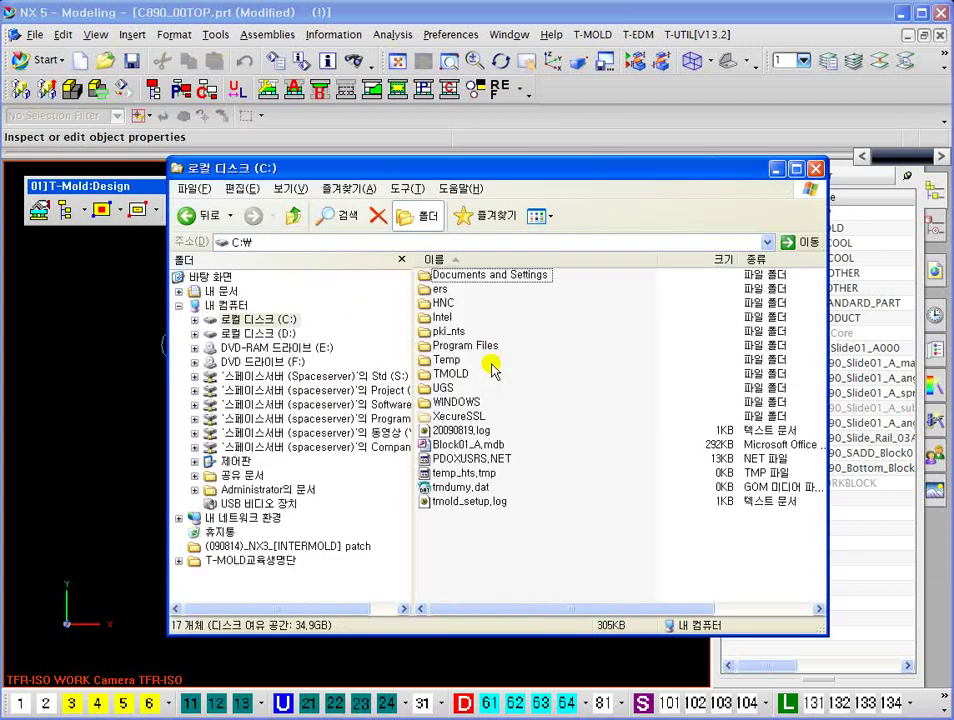
{"action": "double_click", "coordinate": [482, 372]}
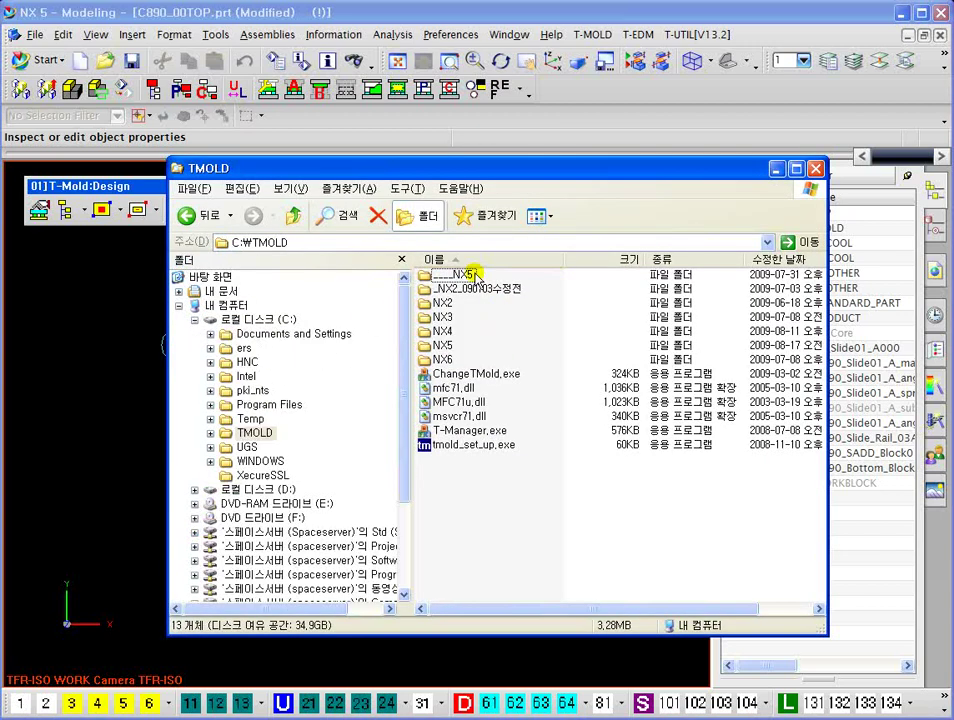
{"action": "double_click", "coordinate": [441, 345]}
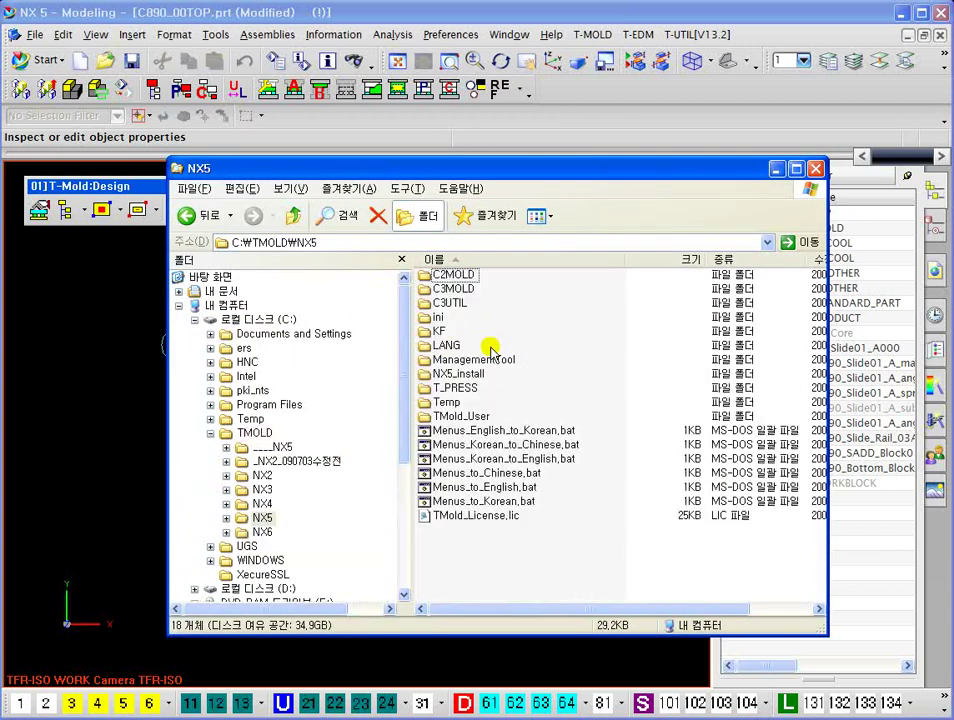
{"action": "double_click", "coordinate": [451, 289]}
{"action": "scroll", "coordinate": [520, 430], "scroll_direction": "down", "scroll_amount": 1}
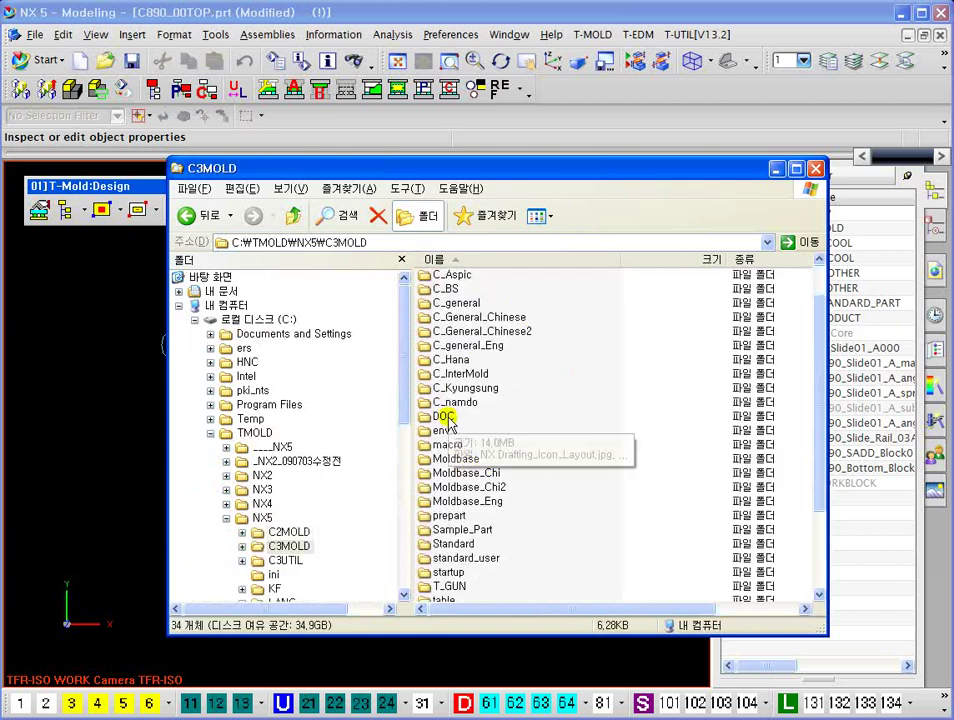
{"action": "double_click", "coordinate": [446, 418]}
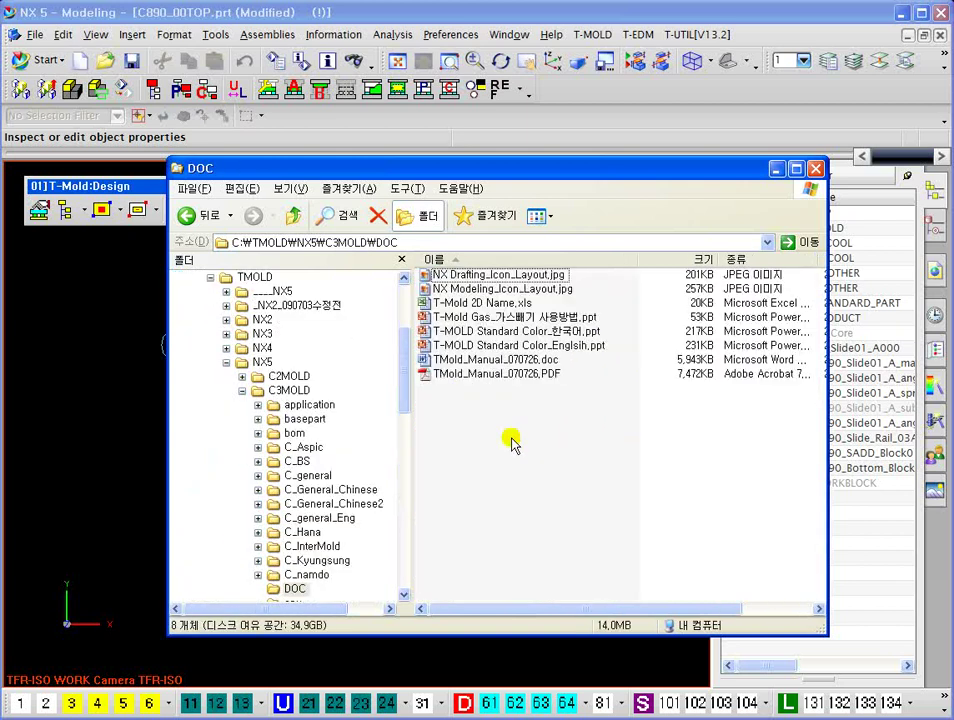
Open T-Mold 2D Name.xls from the DOC folder in Excel, keeping the already open copy instead of reopening it
{"action": "double_click", "coordinate": [480, 303]}
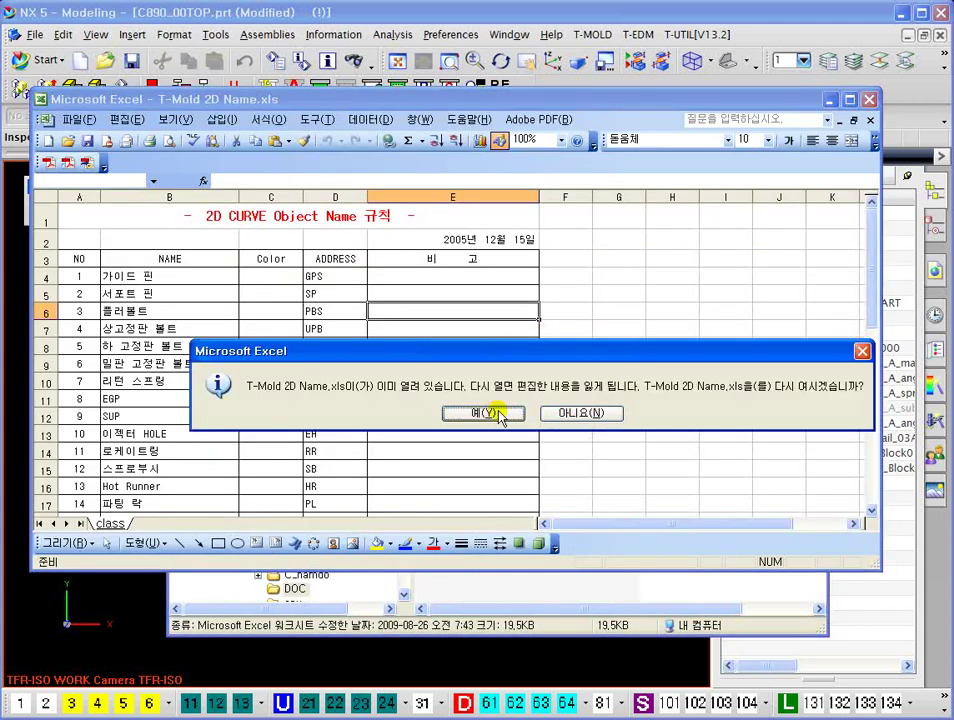
{"action": "left_click", "coordinate": [560, 413]}
{"action": "left_click", "coordinate": [511, 362]}
{"action": "scroll", "coordinate": [286, 355], "scroll_direction": "down", "scroll_amount": 1}
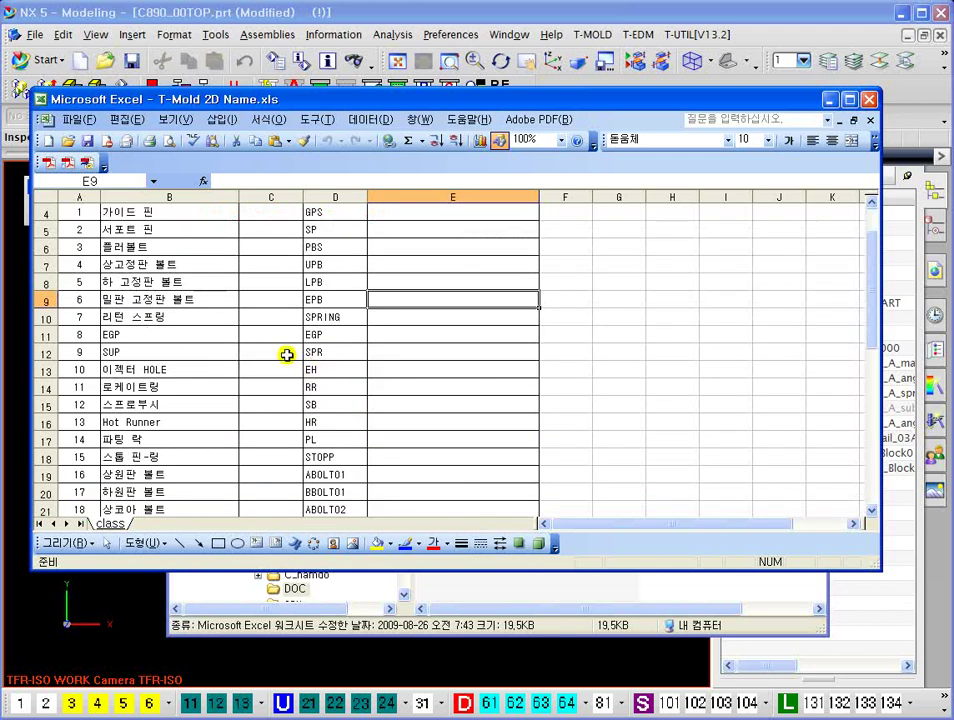
Examine the 2D curve object names in the ADDRESS column, including the return spring and the clamping plate bolts
{"action": "left_click", "coordinate": [155, 320]}
{"action": "double_click", "coordinate": [334, 317]}
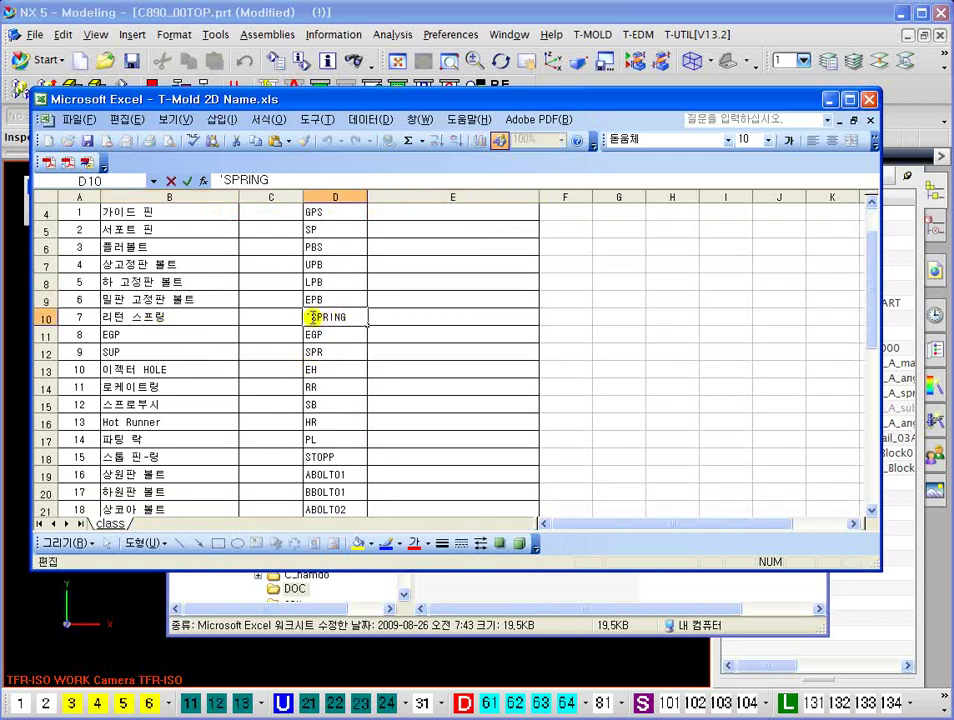
{"action": "left_click_drag", "start_coordinate": [312, 317], "coordinate": [368, 316]}
{"action": "double_click", "coordinate": [328, 300]}
{"action": "double_click", "coordinate": [320, 282]}
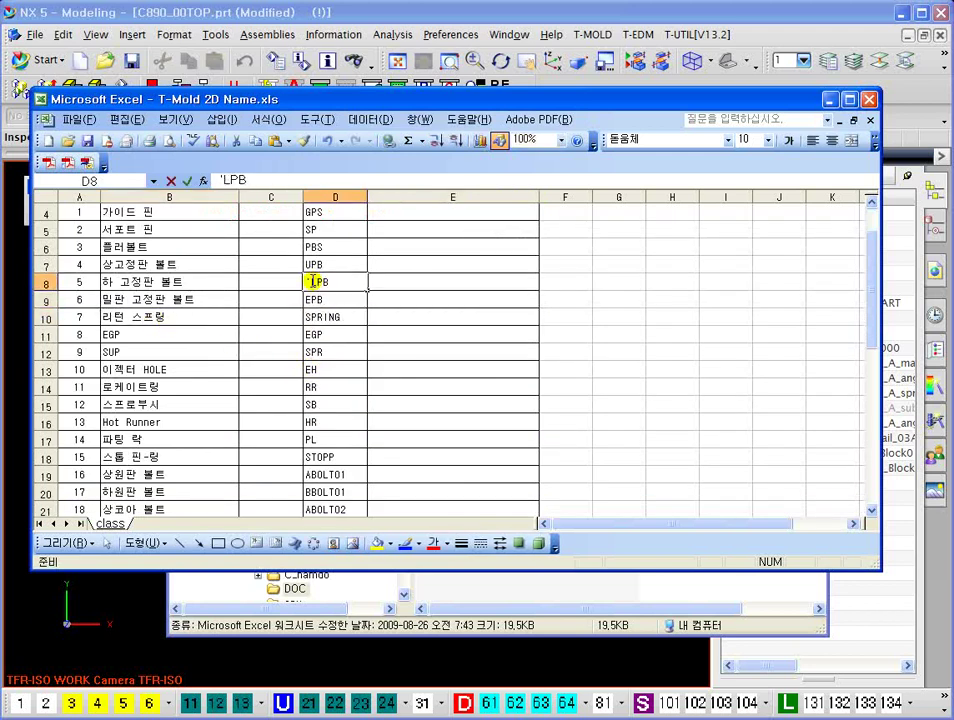
{"action": "left_click_drag", "start_coordinate": [312, 282], "coordinate": [334, 281]}
{"action": "scroll", "coordinate": [268, 356], "scroll_direction": "up", "scroll_amount": 1}
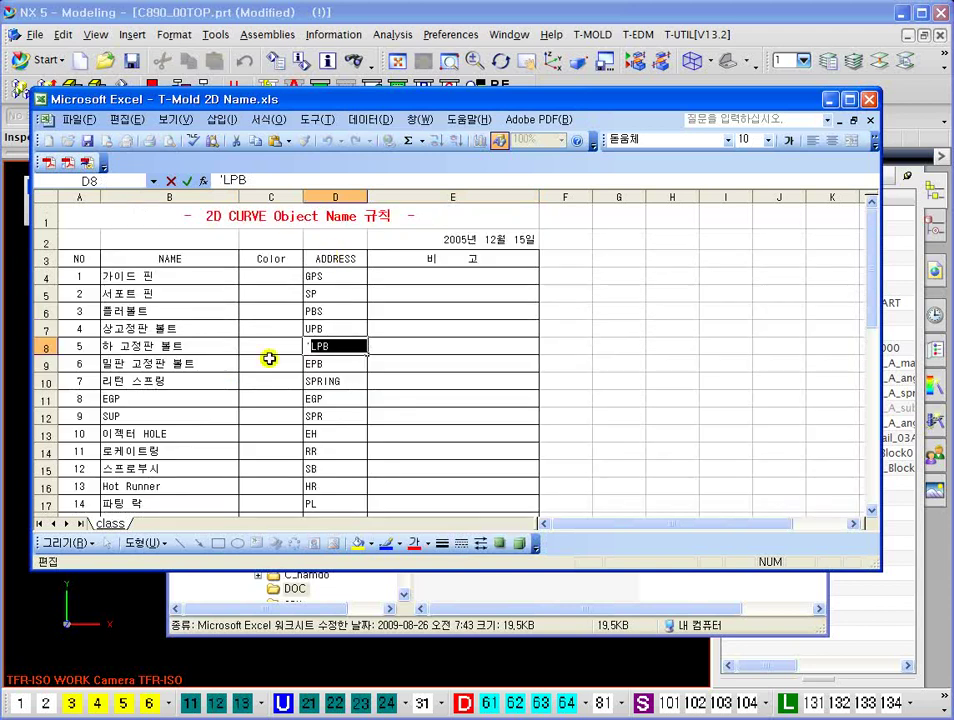
{"action": "scroll", "coordinate": [177, 407], "scroll_direction": "down", "scroll_amount": 1}
Copy the object name text SPR from the SUP row's ADDRESS cell D12
{"action": "left_click", "coordinate": [313, 350]}
{"action": "double_click", "coordinate": [313, 350]}
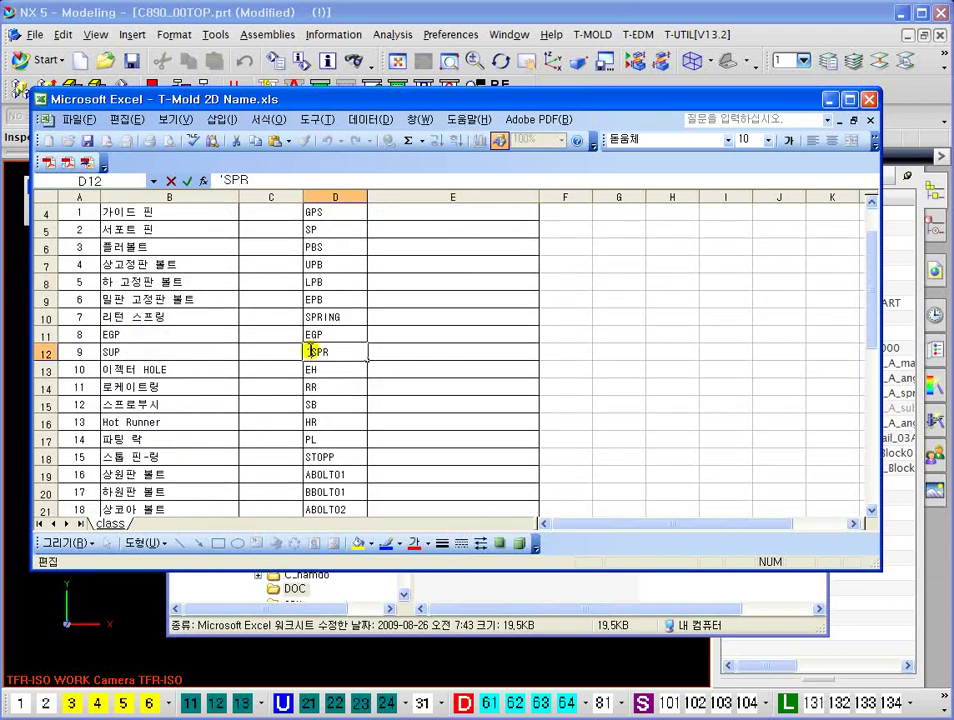
{"action": "left_click_drag", "start_coordinate": [313, 351], "coordinate": [360, 351]}
{"action": "right_click", "coordinate": [330, 352]}
{"action": "left_click", "coordinate": [362, 381]}
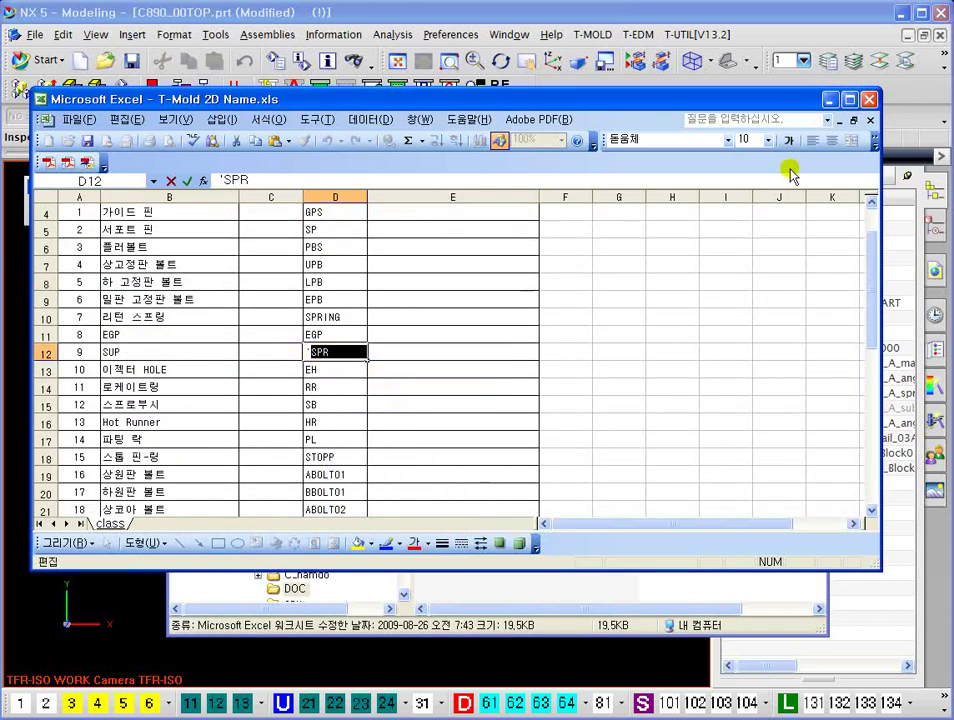
Return to NX, minimizing Excel and Explorer, and assign the copied name SPR to the 50-diameter circle
{"action": "left_click", "coordinate": [829, 100]}
{"action": "left_click", "coordinate": [776, 168]}
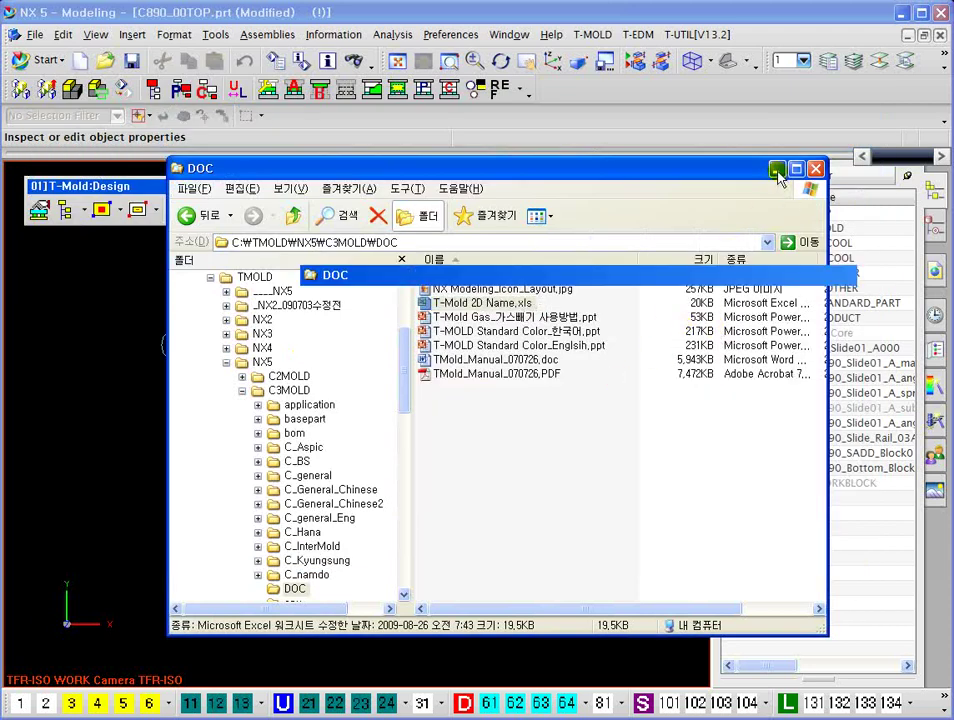
{"action": "right_click", "coordinate": [470, 264]}
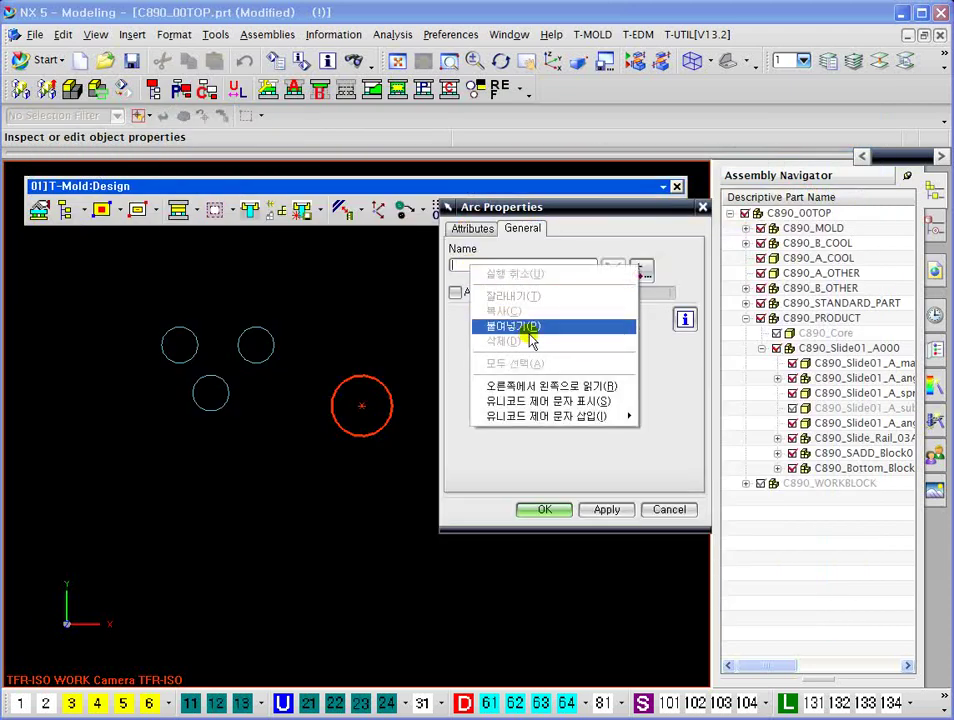
{"action": "left_click", "coordinate": [527, 327]}
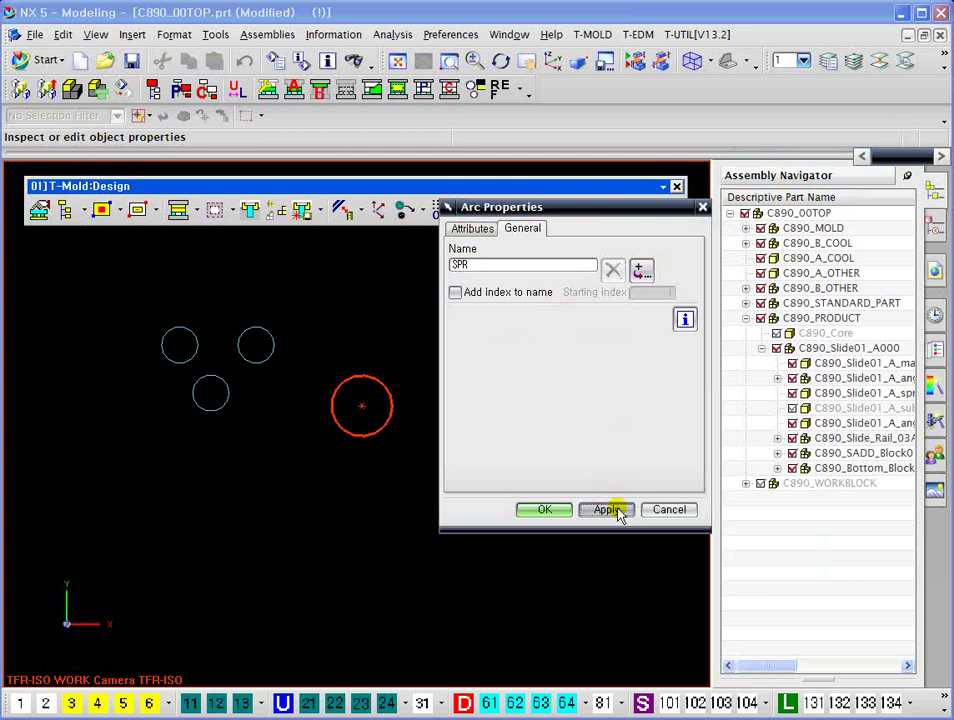
{"action": "left_click", "coordinate": [545, 510]}
Check the general name stored in the properties of the 50-diameter circle
{"action": "right_click", "coordinate": [397, 406]}
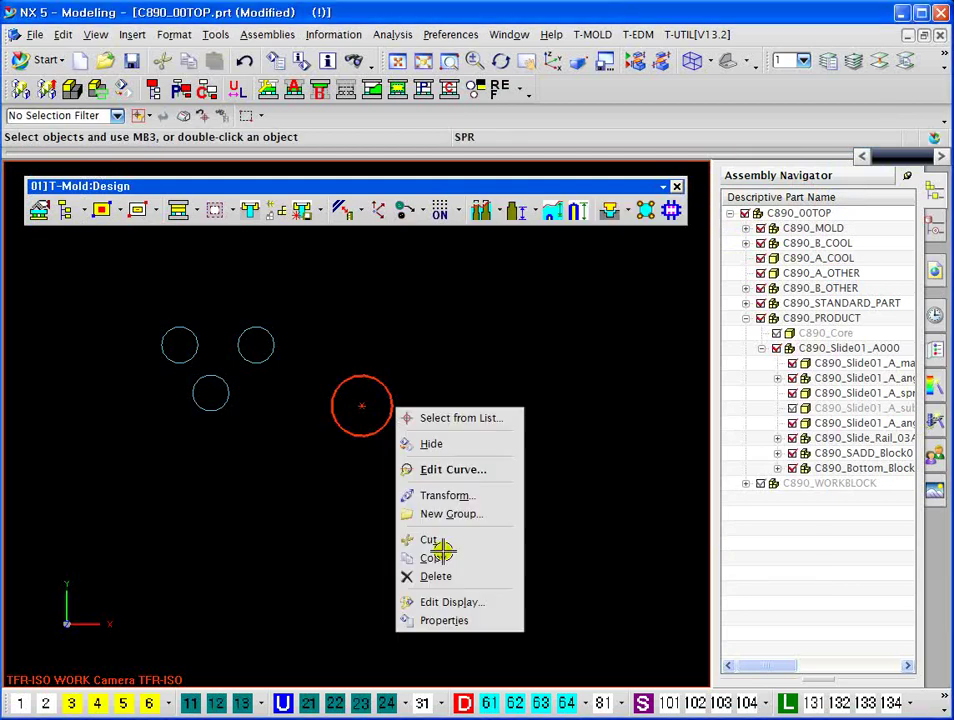
{"action": "left_click", "coordinate": [436, 619]}
{"action": "left_click", "coordinate": [522, 229]}
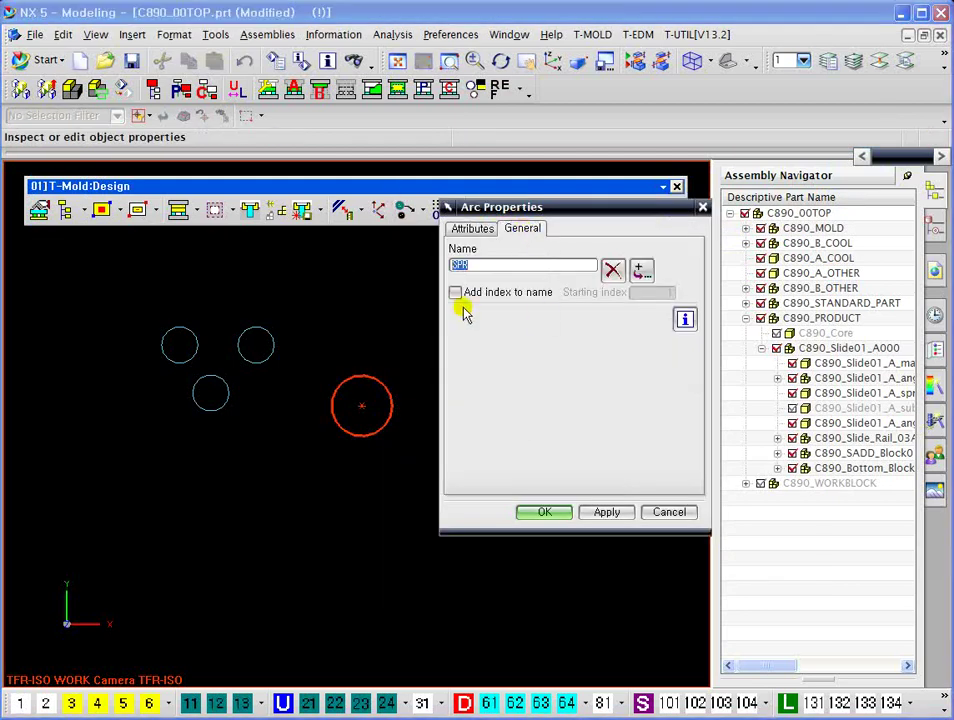
{"action": "left_click", "coordinate": [545, 512]}
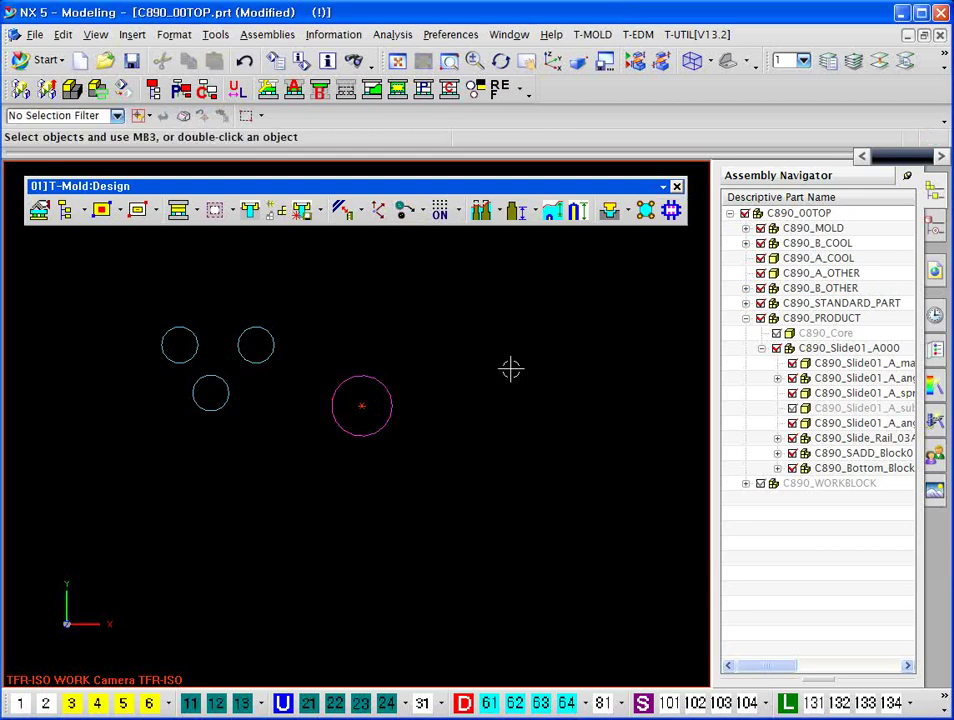
In Standard Parts, check which circles are picked automatically for SUP Type-1, then cancel the selection and close the dialog
{"action": "scroll", "coordinate": [450, 431], "scroll_direction": "down", "scroll_amount": 2}
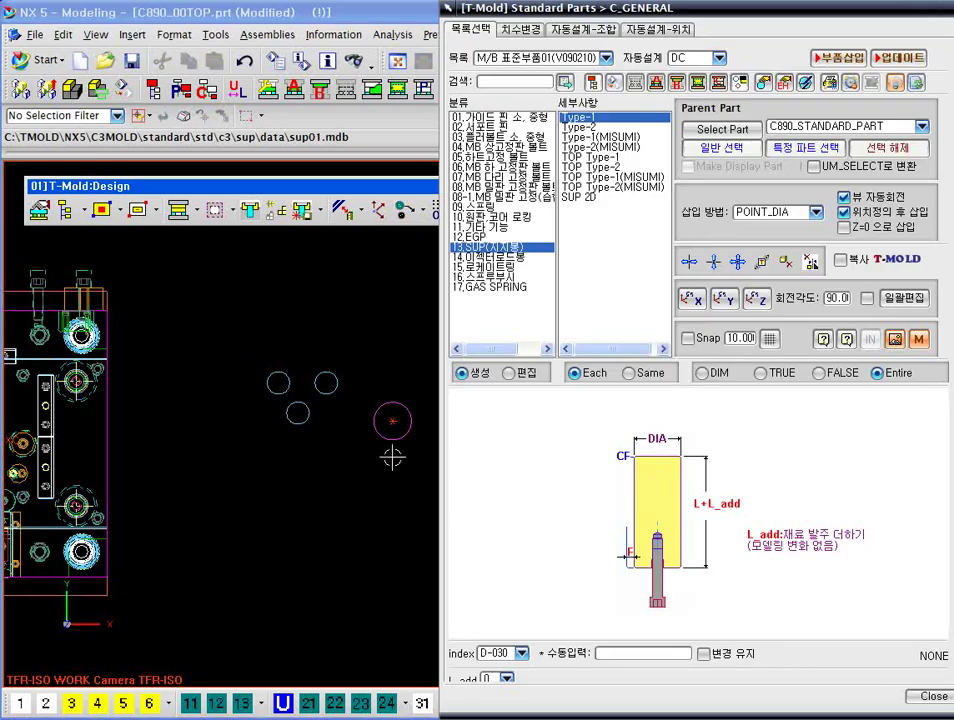
{"action": "middle_click_drag", "start_coordinate": [386, 453], "coordinate": [336, 434], "text": "shift"}
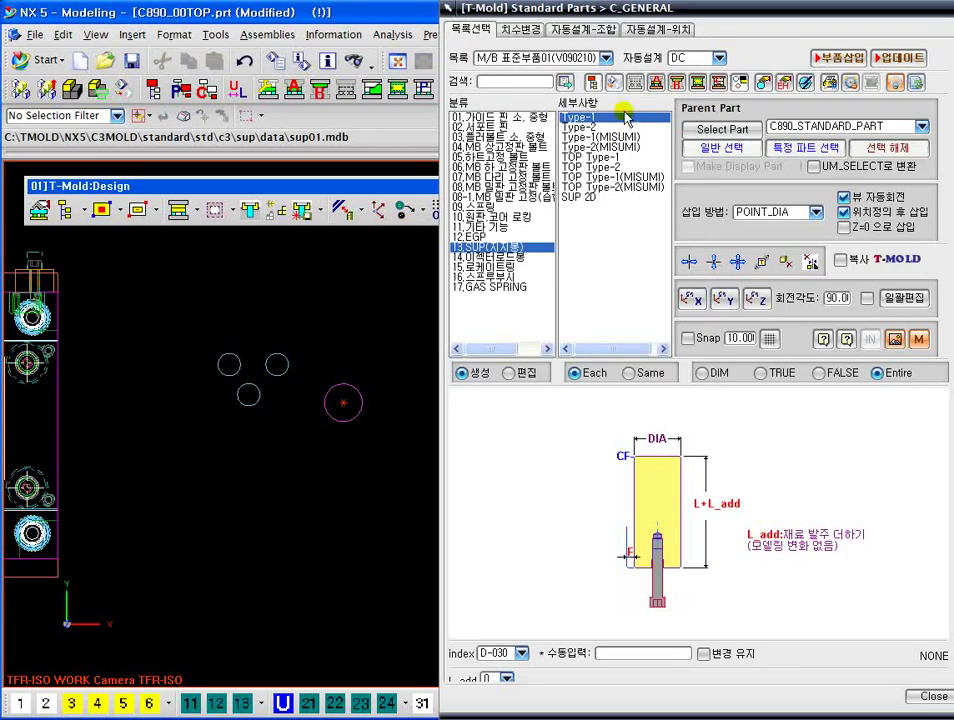
{"action": "left_click", "coordinate": [805, 82]}
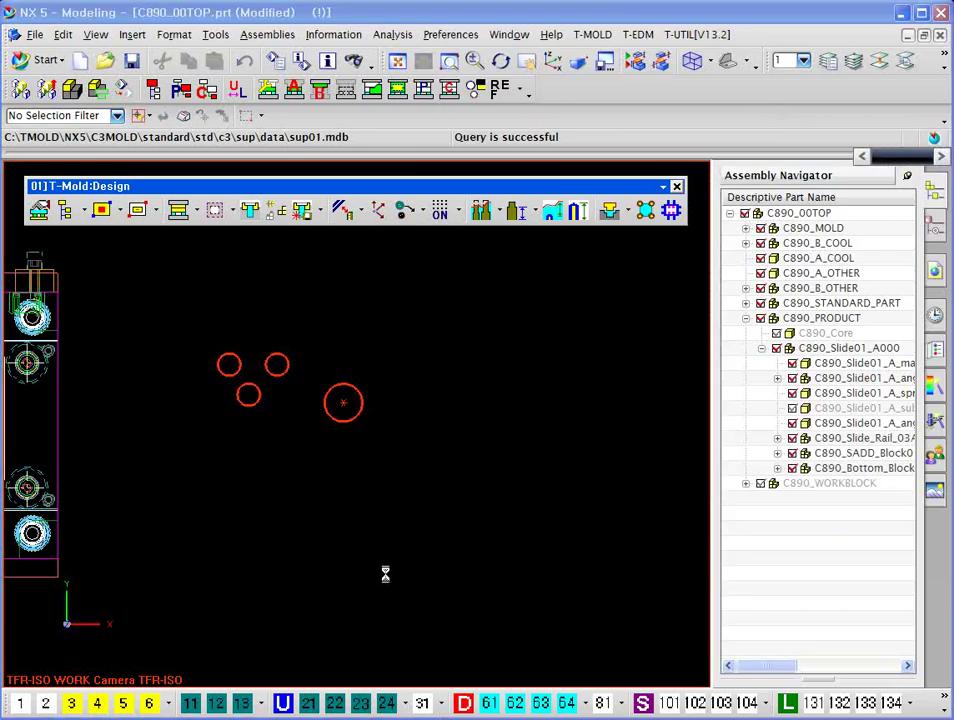
{"action": "scroll", "coordinate": [363, 374], "scroll_direction": "up", "scroll_amount": 5}
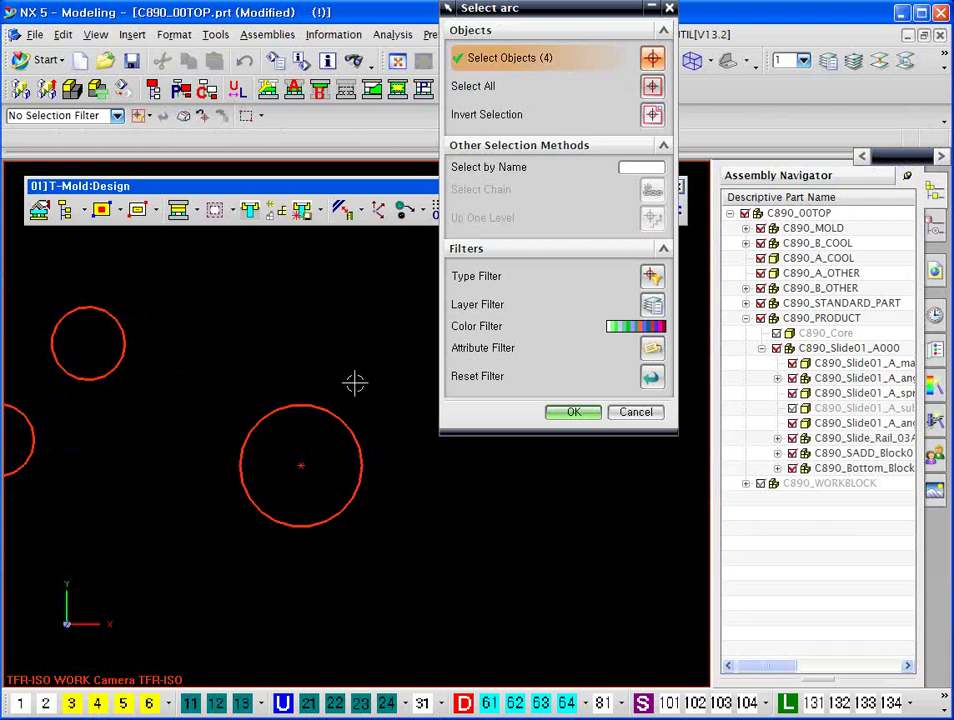
{"action": "scroll", "coordinate": [401, 520], "scroll_direction": "down", "scroll_amount": 4}
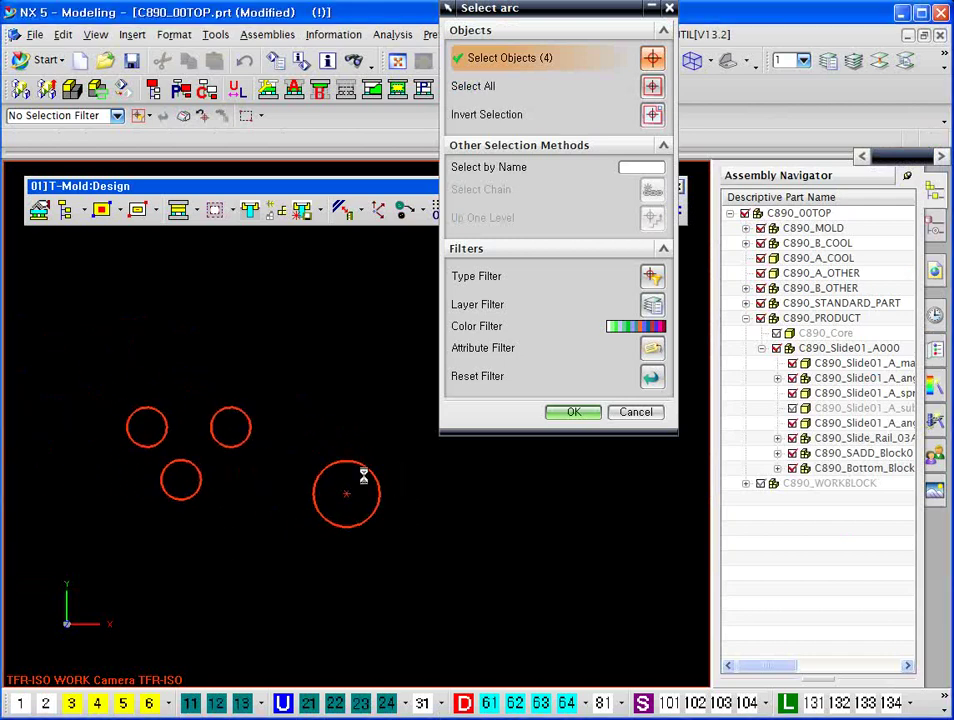
{"action": "middle_click_drag", "start_coordinate": [364, 475], "coordinate": [392, 422], "text": "shift"}
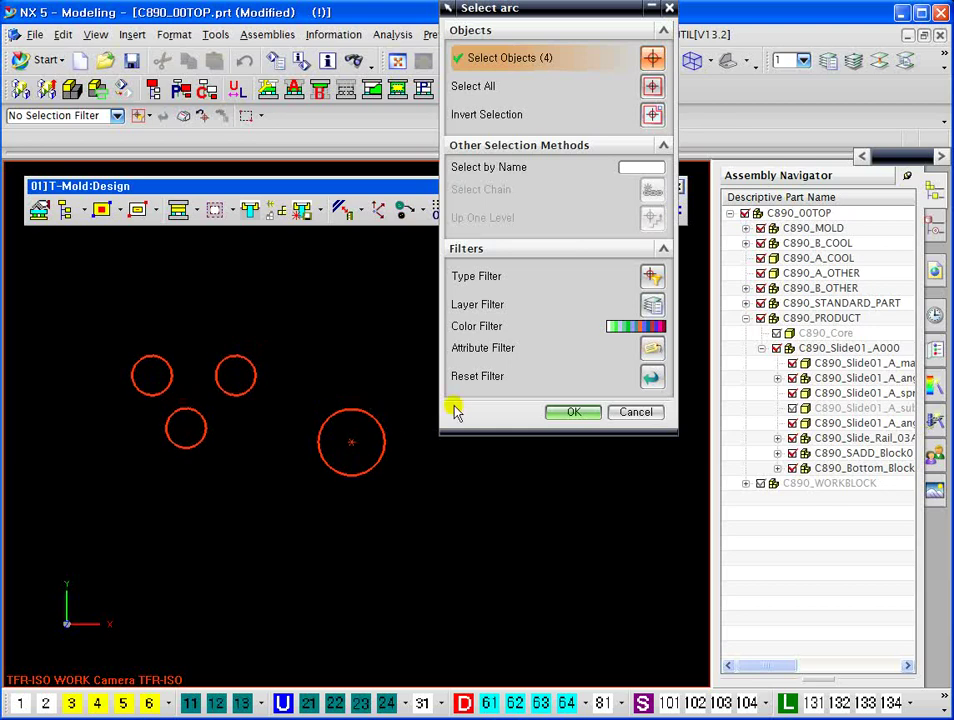
{"action": "left_click", "coordinate": [646, 414]}
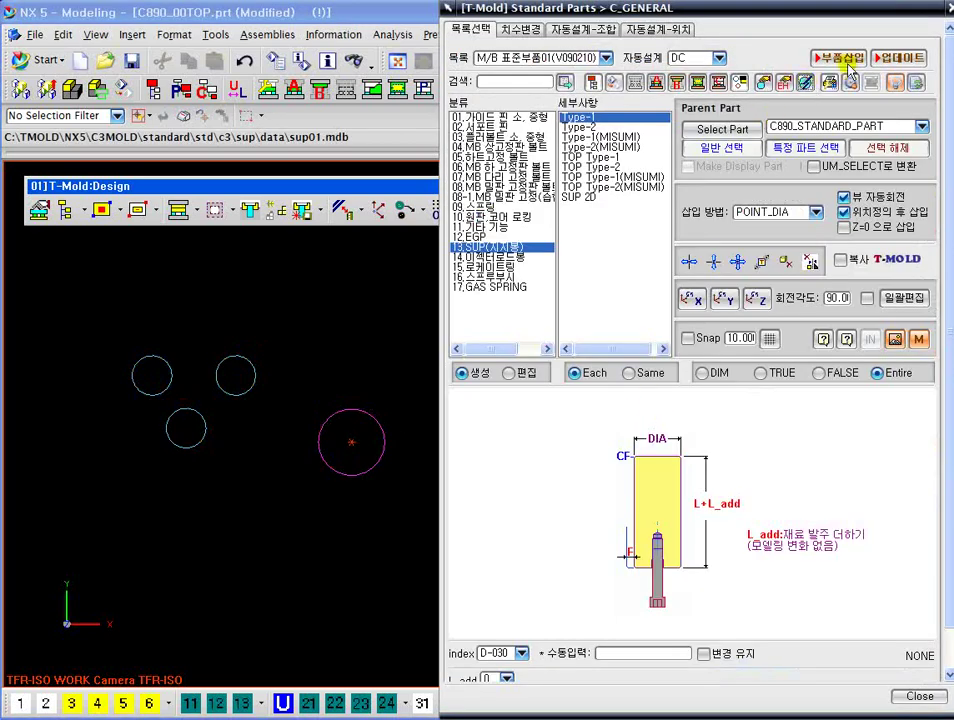
{"action": "left_click_drag", "start_coordinate": [912, 9], "coordinate": [857, 26]}
{"action": "left_click", "coordinate": [899, 27]}
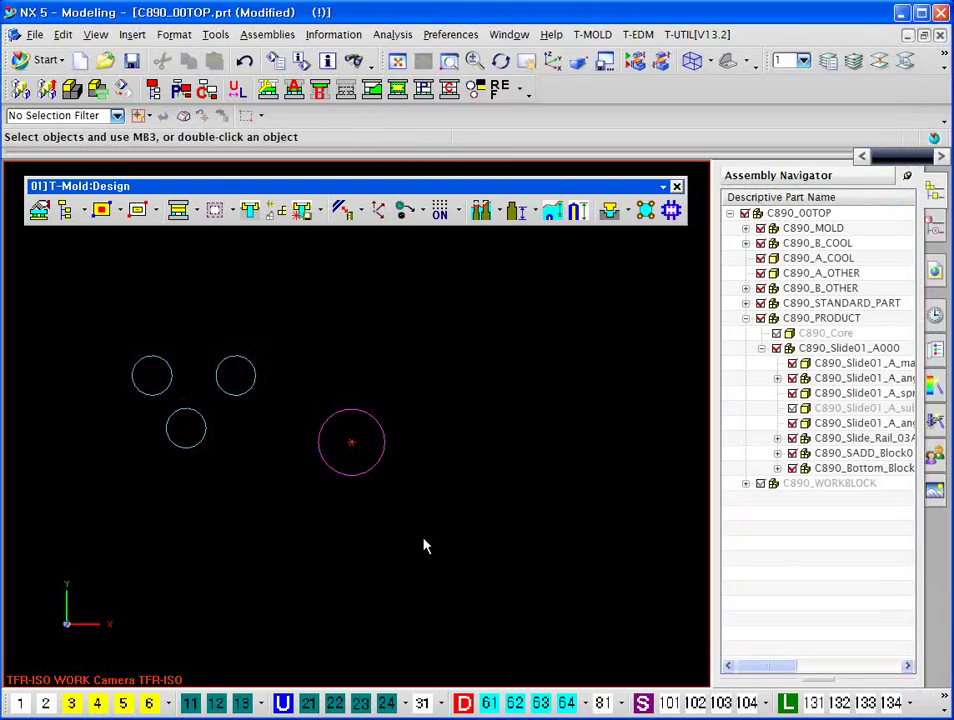
Replace the general name of the 50-diameter circle with 7777
{"action": "right_click", "coordinate": [378, 461]}
{"action": "left_click", "coordinate": [405, 675]}
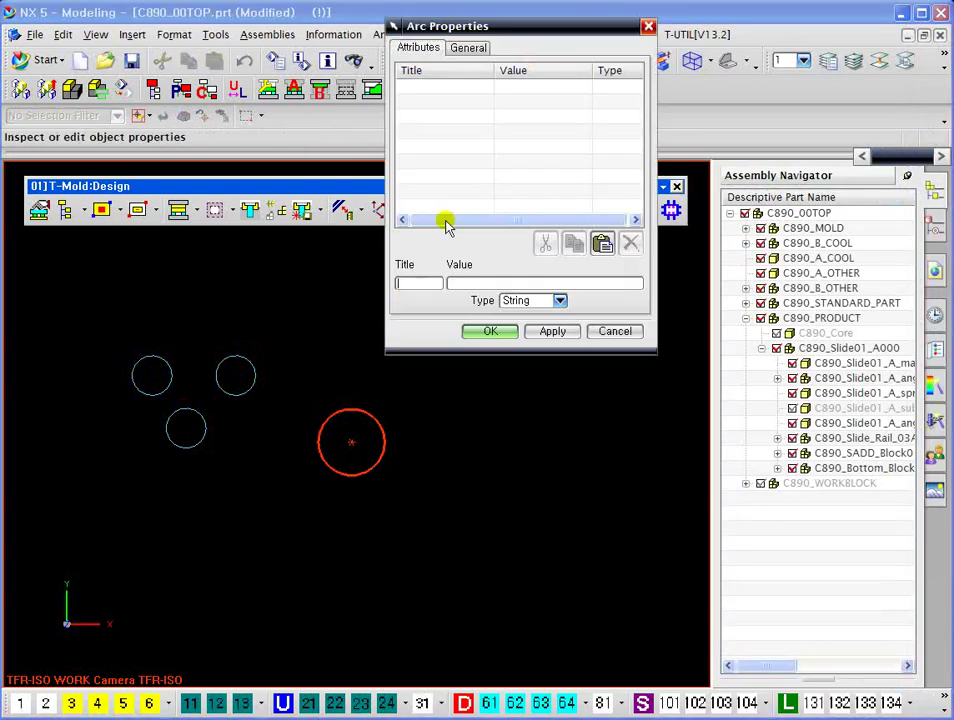
{"action": "left_click_drag", "start_coordinate": [468, 36], "coordinate": [450, 145]}
{"action": "left_click", "coordinate": [447, 151]}
{"action": "type", "text": "SPR"}
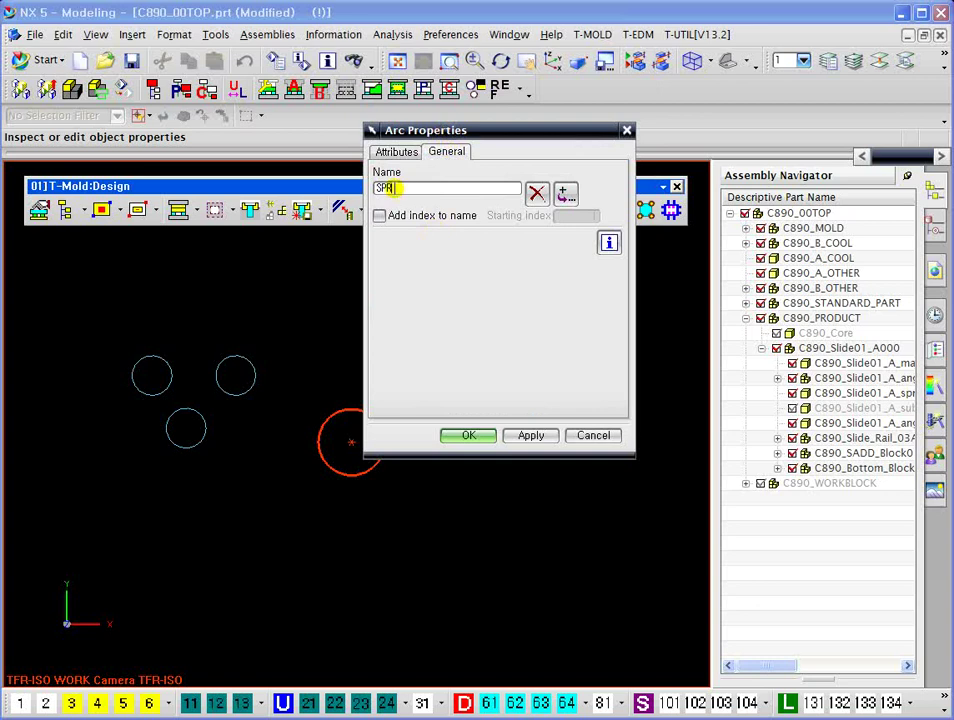
{"action": "left_click", "coordinate": [540, 195]}
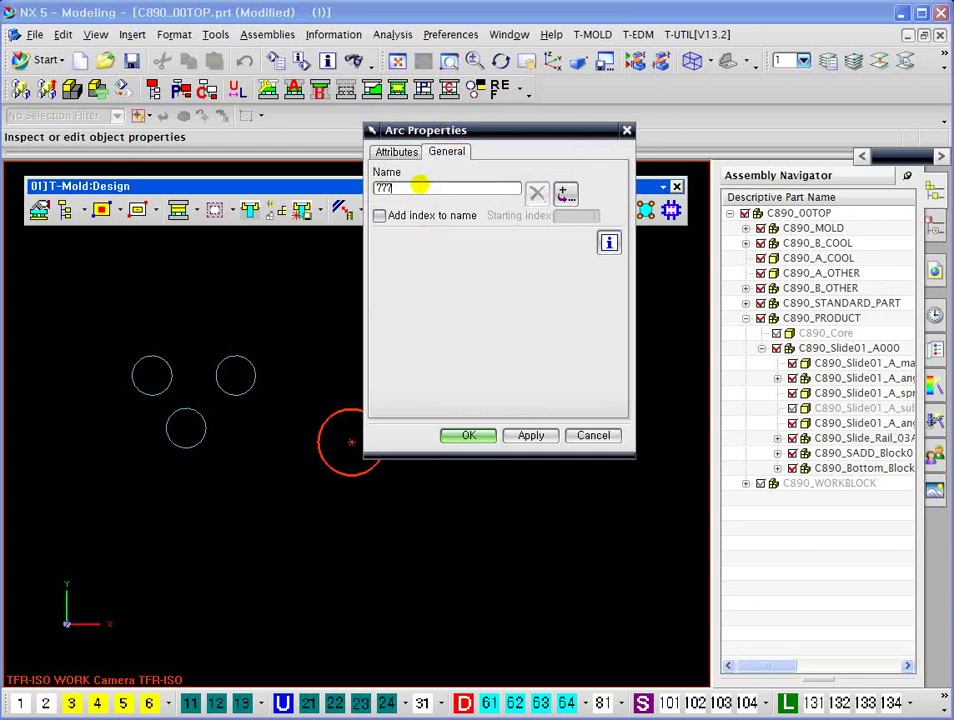
{"action": "left_click", "coordinate": [466, 436]}
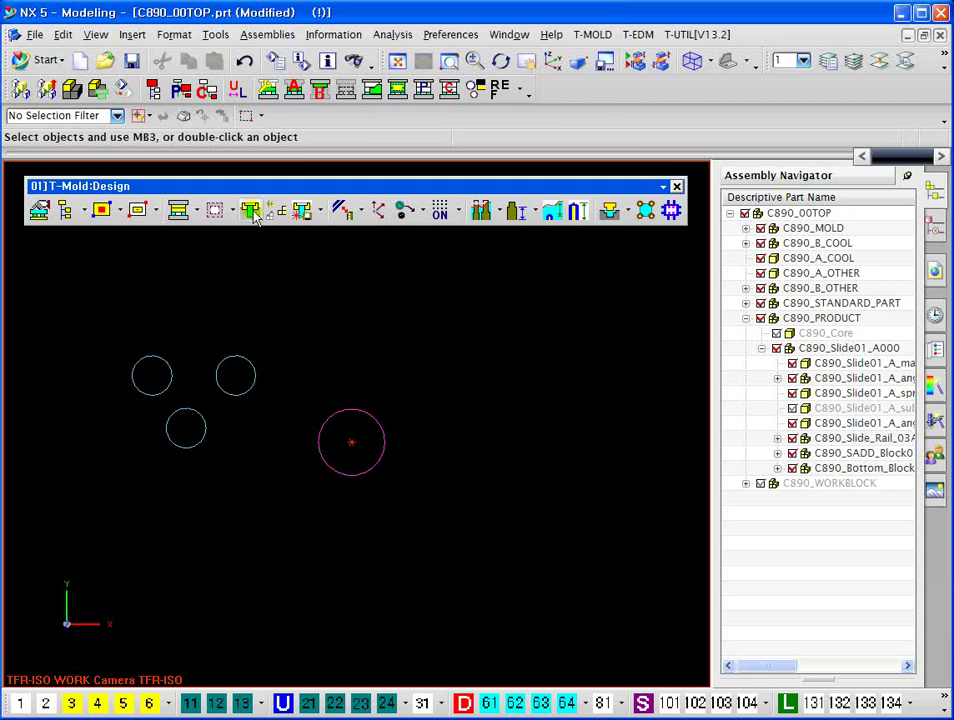
Try to select the reference circle by the name 777 in Standard Parts, then cancel the selection and close the dialog
{"action": "left_click", "coordinate": [251, 211]}
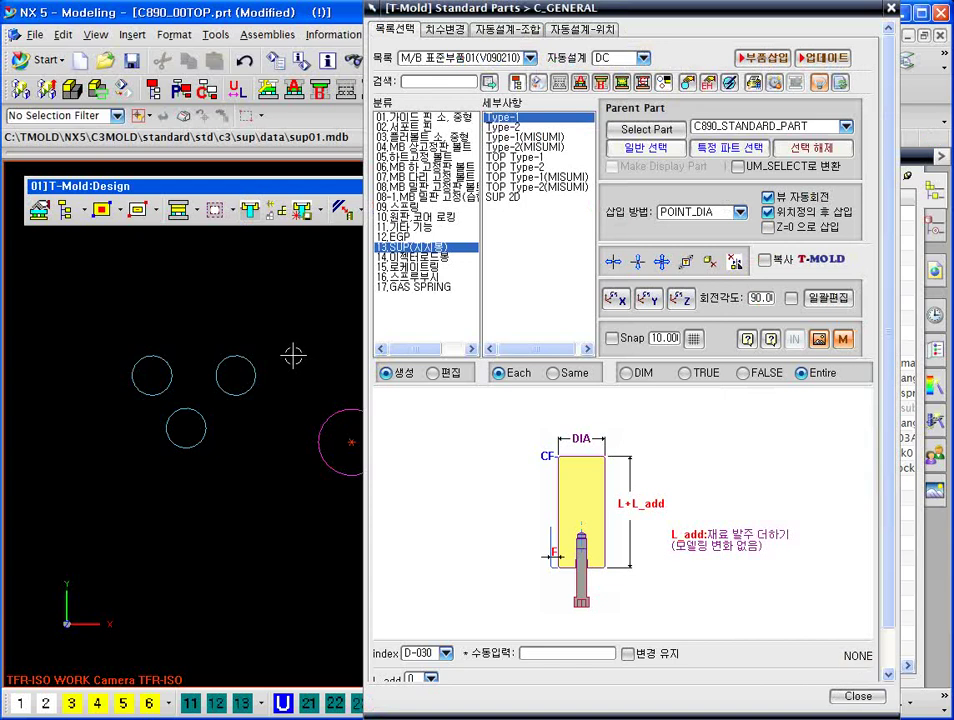
{"action": "middle_click_drag", "start_coordinate": [183, 366], "coordinate": [120, 366], "text": "shift"}
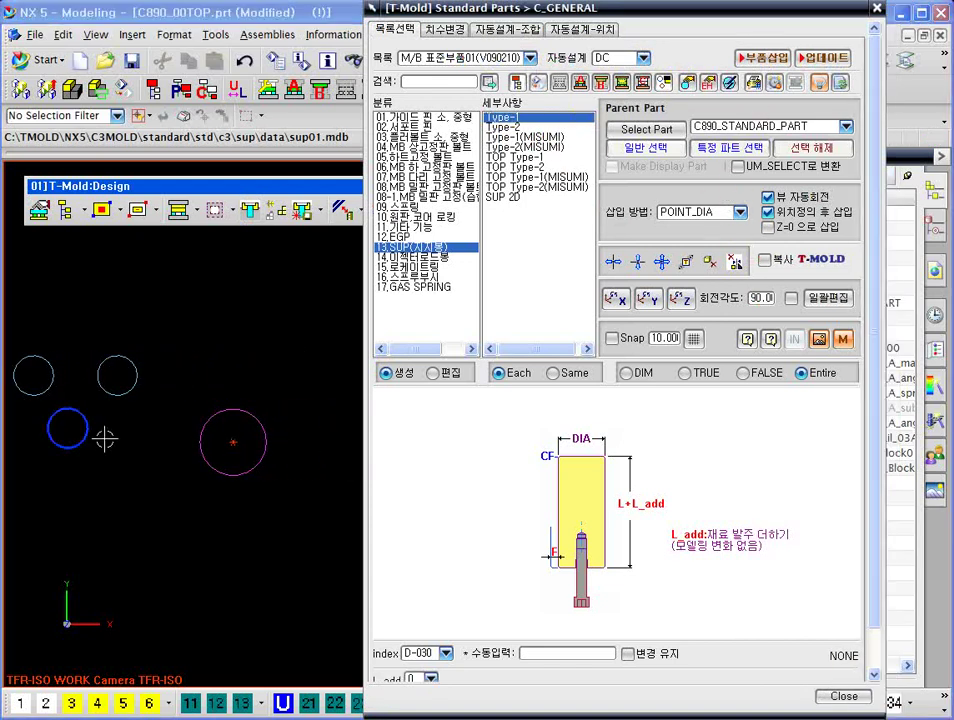
{"action": "scroll", "coordinate": [237, 398], "scroll_direction": "up", "scroll_amount": 1}
{"action": "middle_click_drag", "start_coordinate": [185, 443], "coordinate": [245, 445], "text": "shift"}
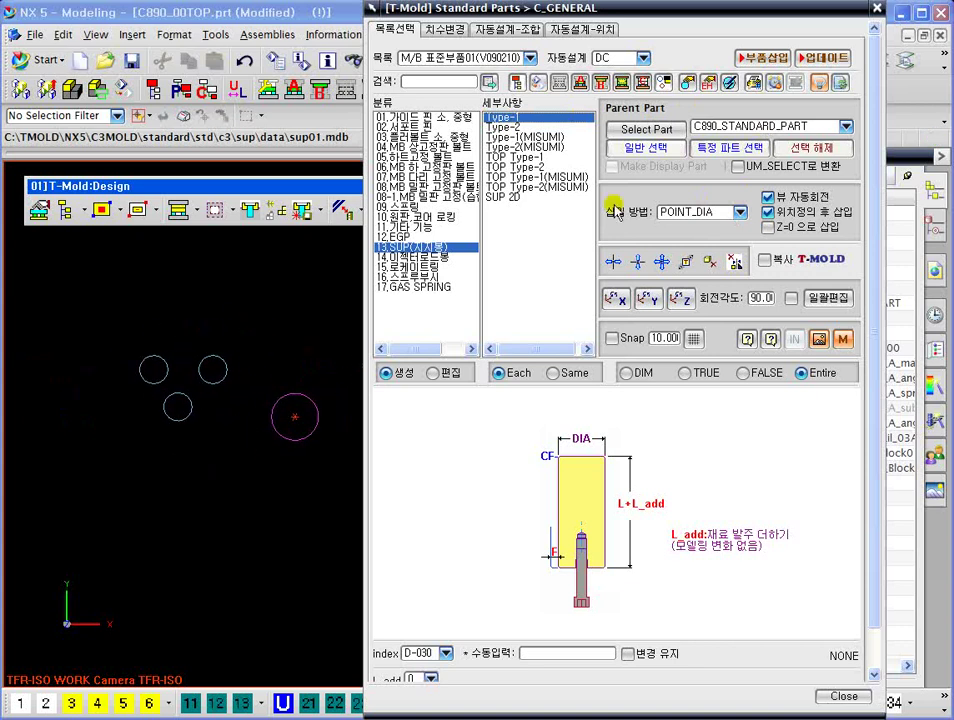
{"action": "left_click", "coordinate": [709, 83]}
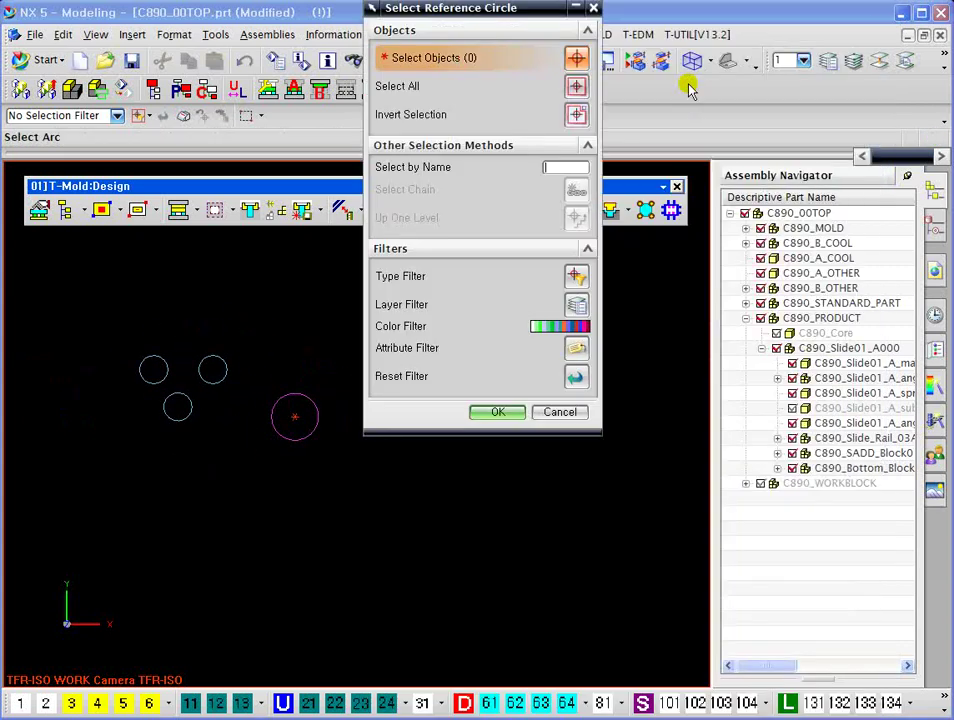
{"action": "left_click_drag", "start_coordinate": [517, 20], "coordinate": [588, 173]}
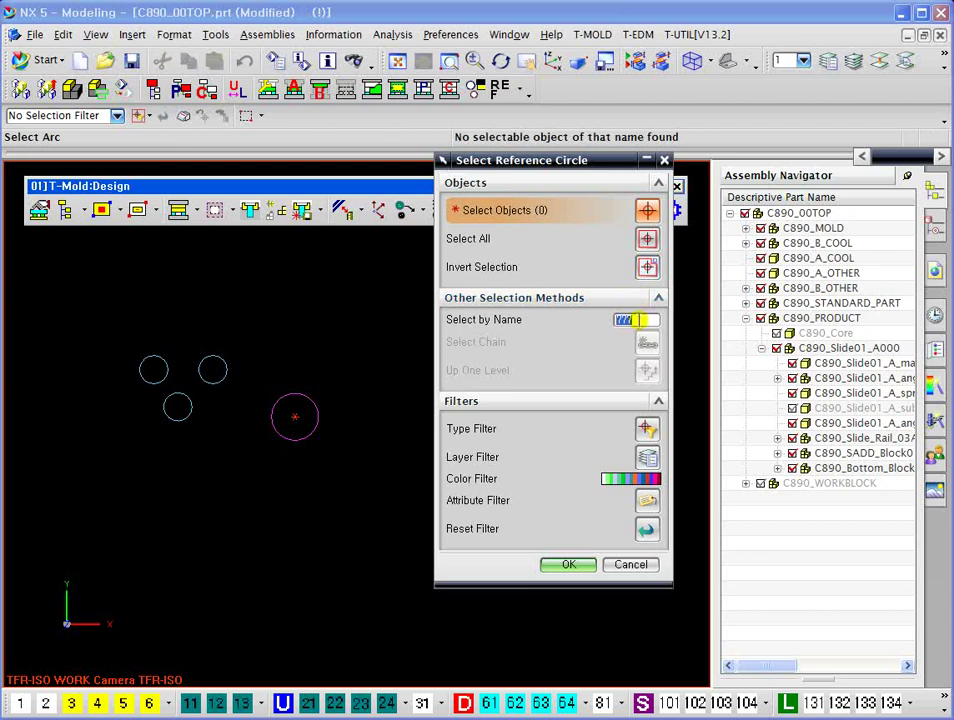
{"action": "left_click", "coordinate": [630, 564]}
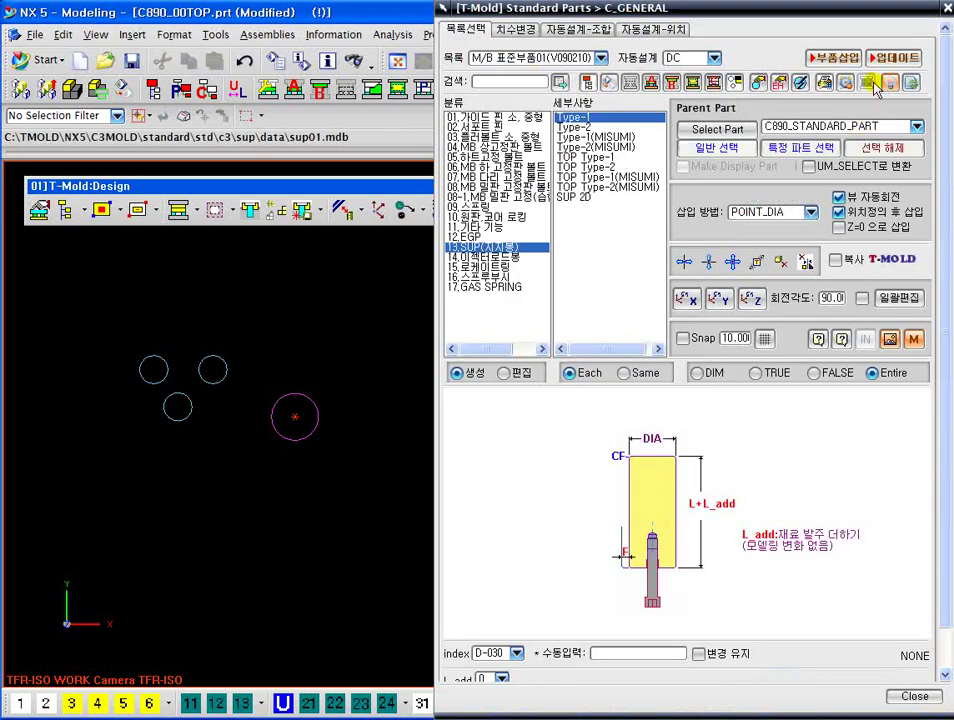
{"action": "left_click", "coordinate": [760, 84]}
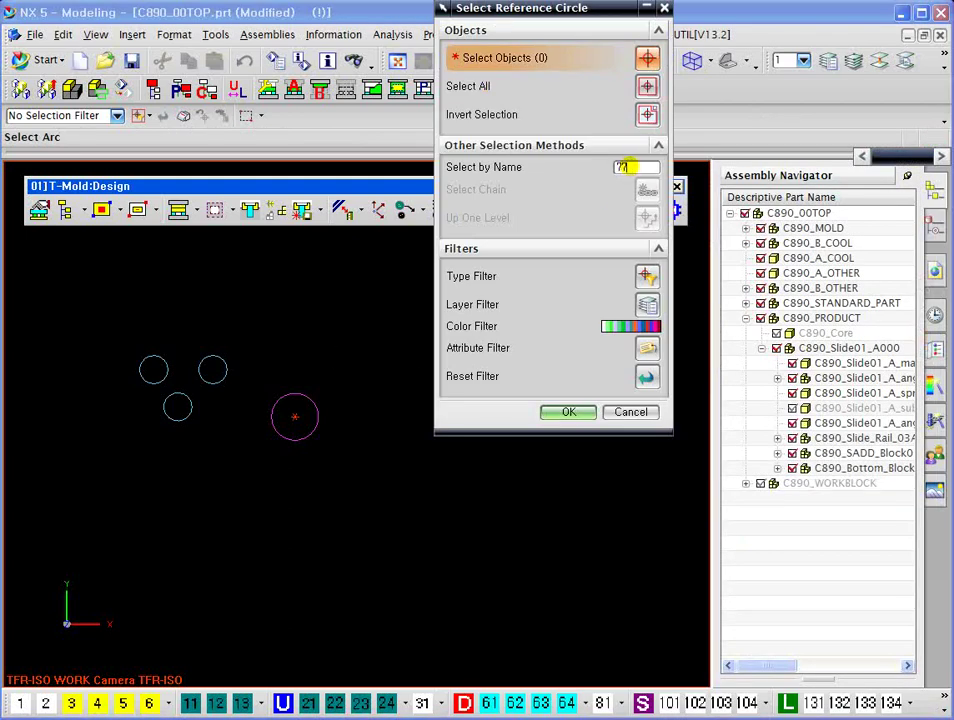
{"action": "left_click", "coordinate": [630, 412]}
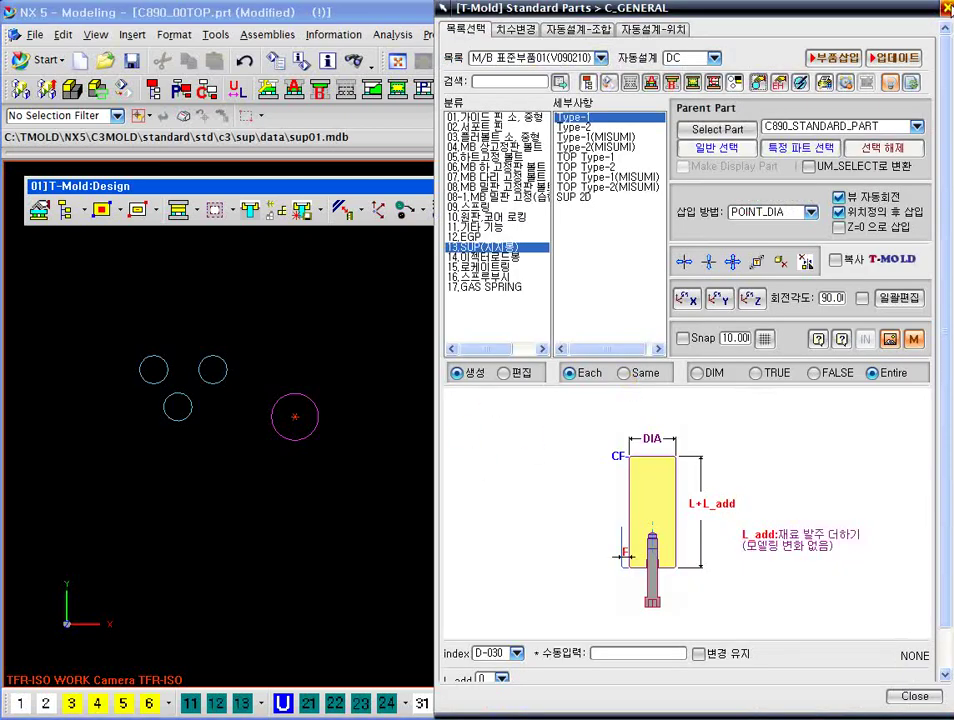
{"action": "left_click", "coordinate": [946, 8]}
Check the general name stored in the properties of the large circle, leaving it as is
{"action": "right_click", "coordinate": [311, 417]}
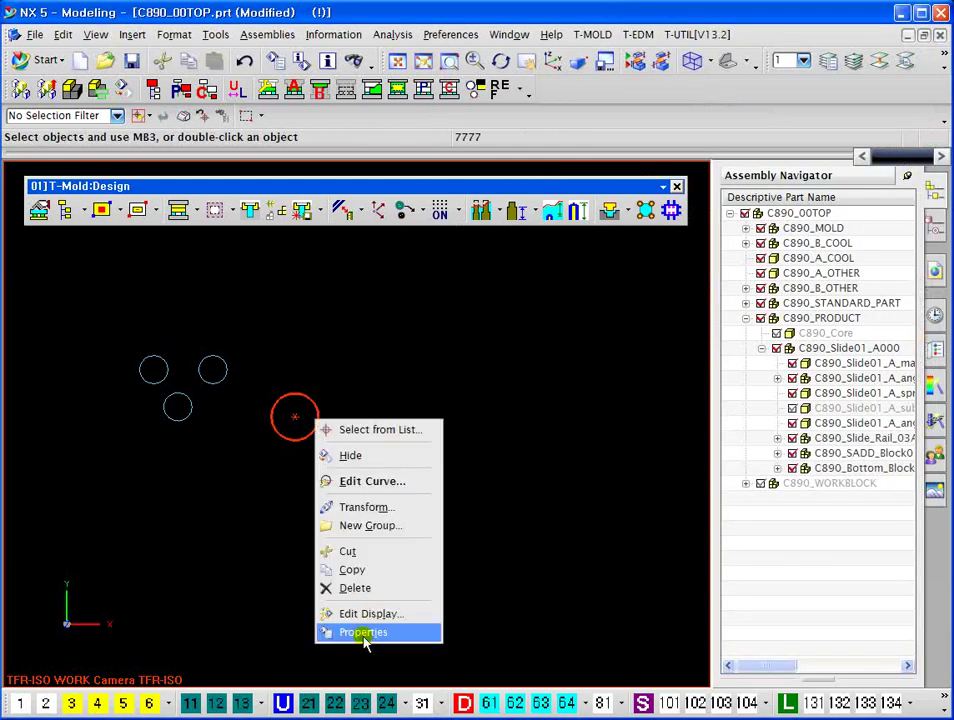
{"action": "left_click", "coordinate": [364, 633]}
{"action": "left_click", "coordinate": [507, 38]}
{"action": "left_click_drag", "start_coordinate": [517, 9], "coordinate": [462, 127]}
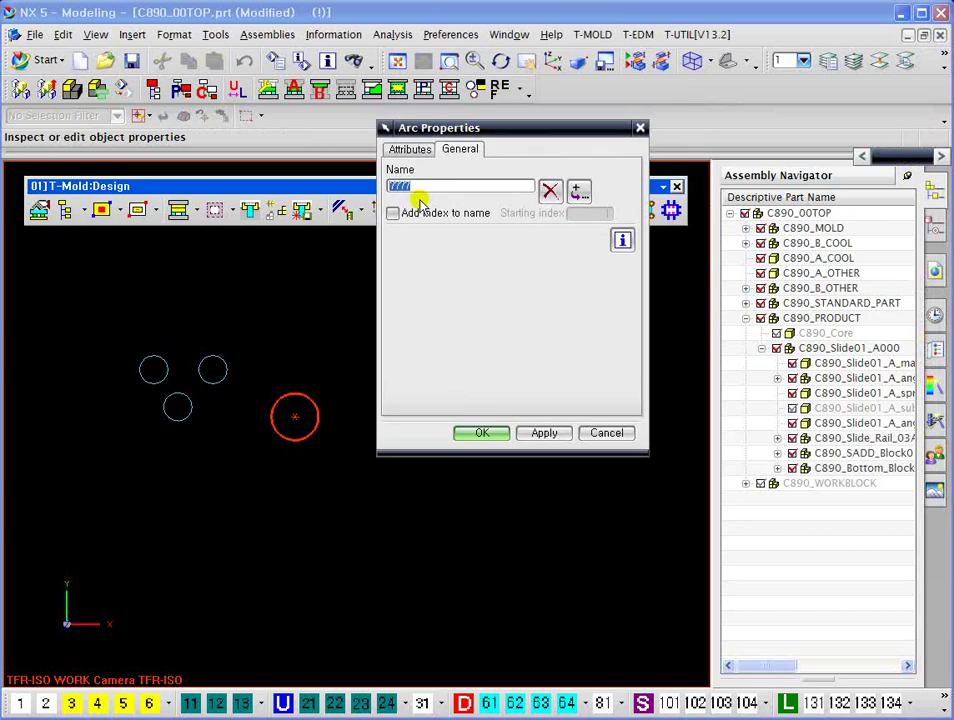
{"action": "left_click", "coordinate": [590, 432]}
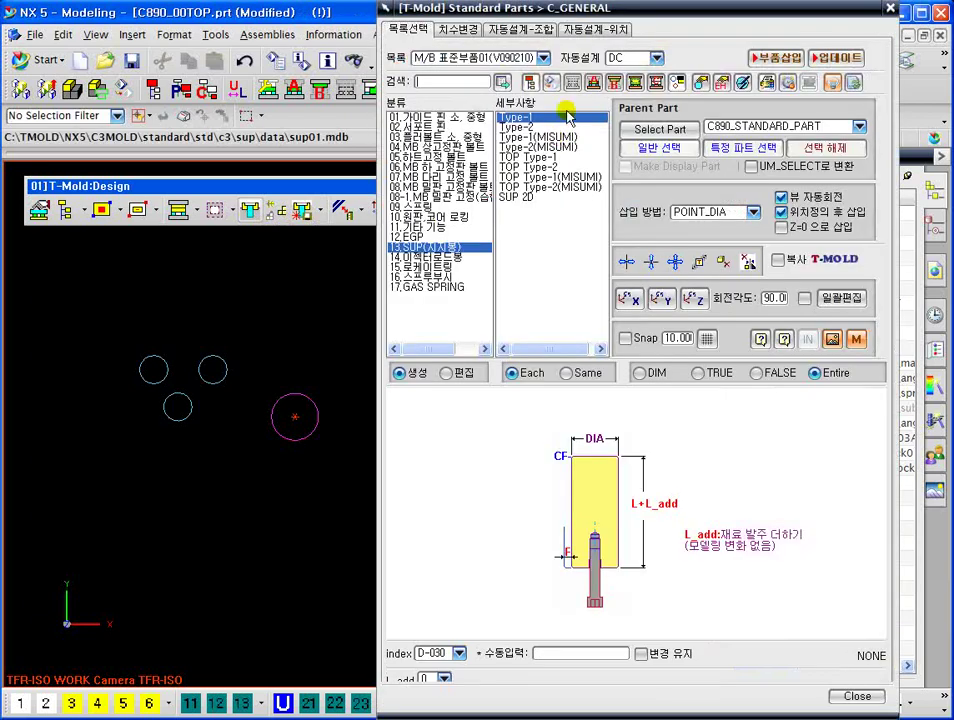
In Standard Parts, place a SUP Type-1 pillar using the reference circle selected by the name 7777
{"action": "left_click", "coordinate": [701, 84]}
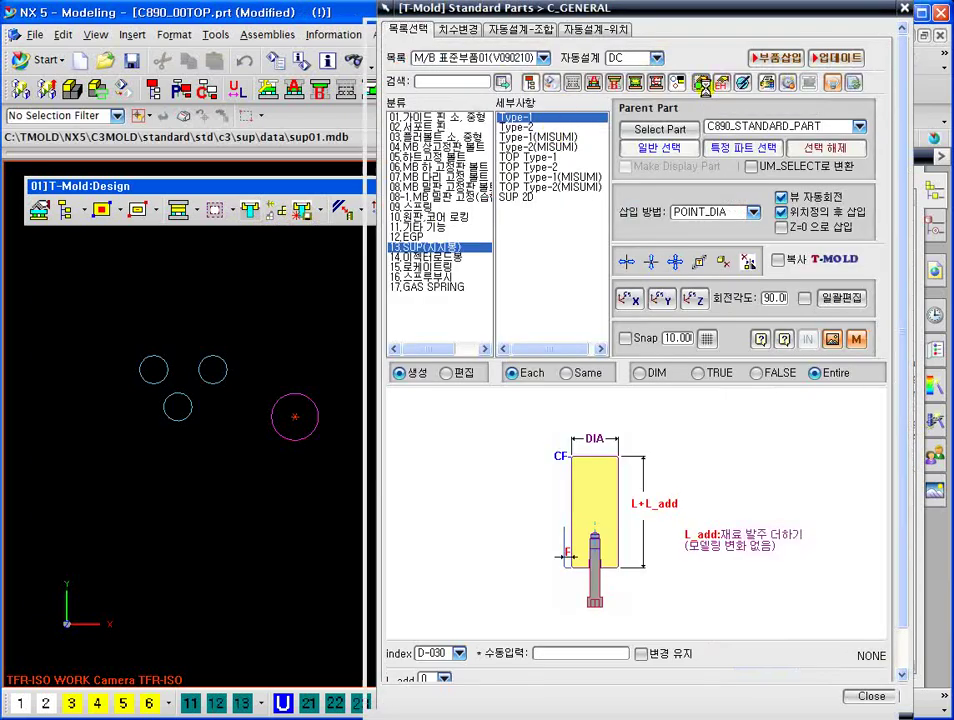
{"action": "left_click", "coordinate": [550, 167]}
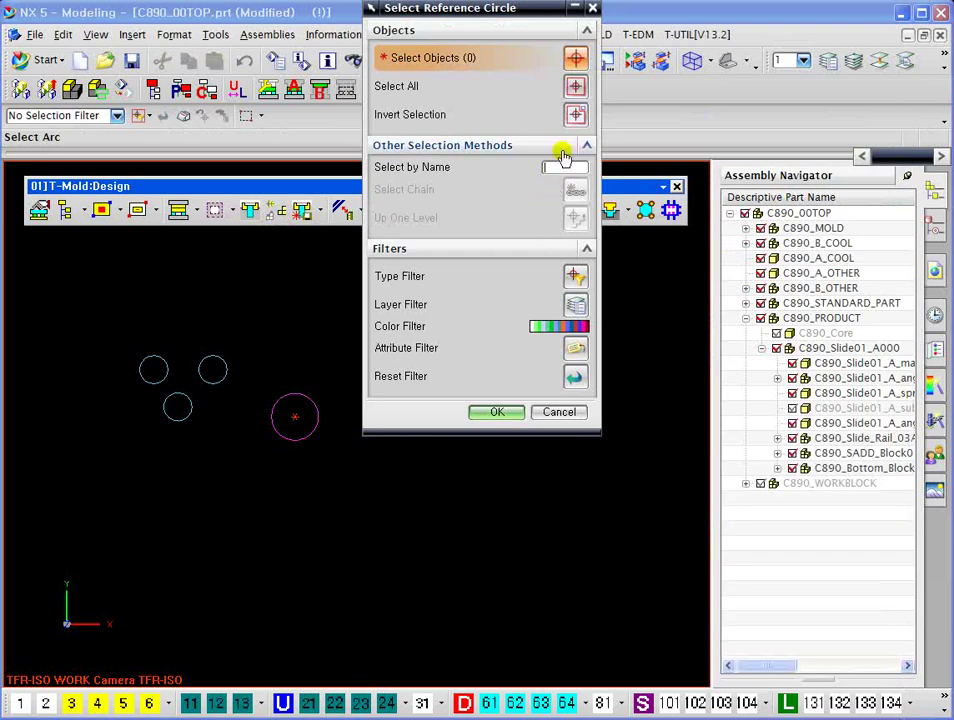
{"action": "key", "text": "Return"}
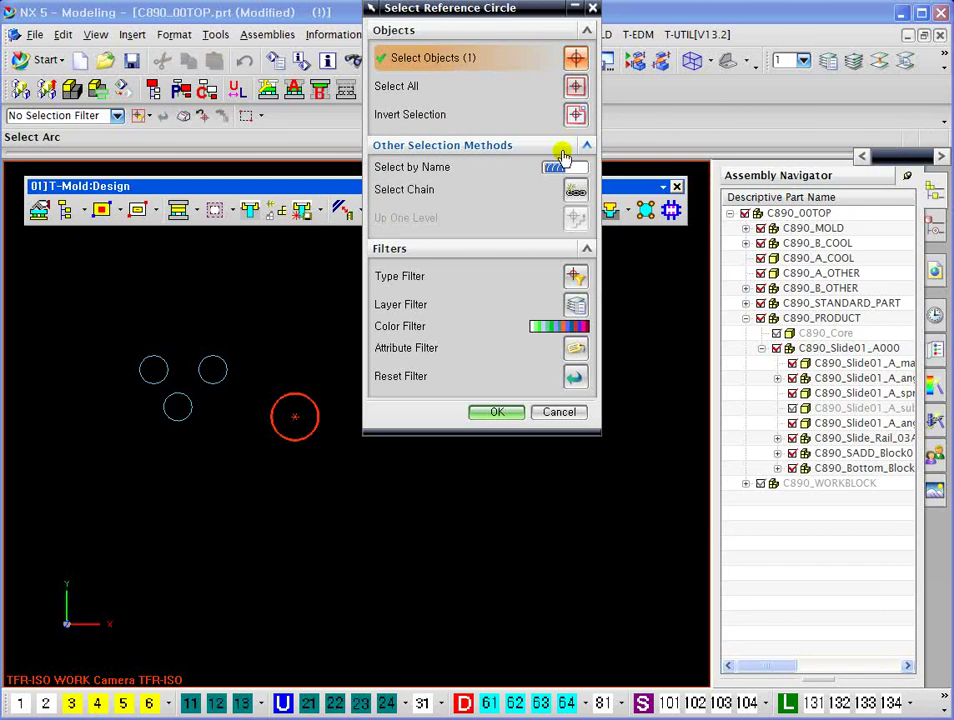
{"action": "left_click", "coordinate": [495, 412]}
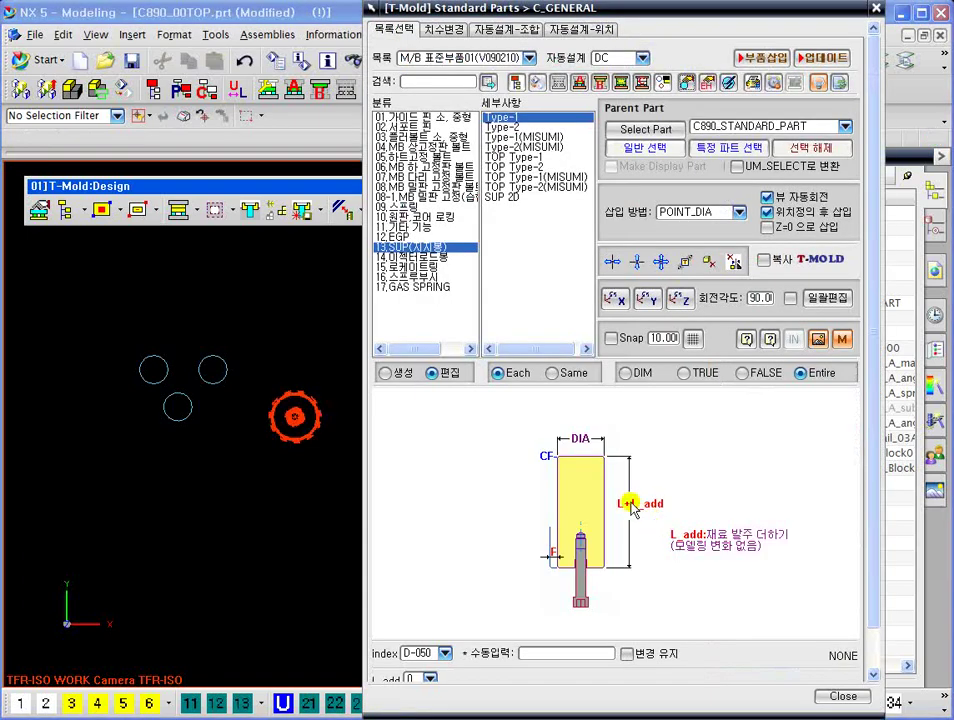
Inspect the placed SUP pillar from the front and top, and check the diameter sizes offered in its index list
{"action": "mouse_move", "coordinate": [308, 416]}
{"action": "middle_mouse_down"}
{"action": "mouse_move", "coordinate": [228, 405]}
{"action": "mouse_move", "coordinate": [241, 486]}
{"action": "mouse_move", "coordinate": [243, 432]}
{"action": "mouse_move", "coordinate": [236, 543]}
{"action": "mouse_move", "coordinate": [272, 447]}
{"action": "mouse_move", "coordinate": [300, 444]}
{"action": "mouse_move", "coordinate": [292, 449]}
{"action": "mouse_move", "coordinate": [291, 425]}
{"action": "middle_mouse_up"}
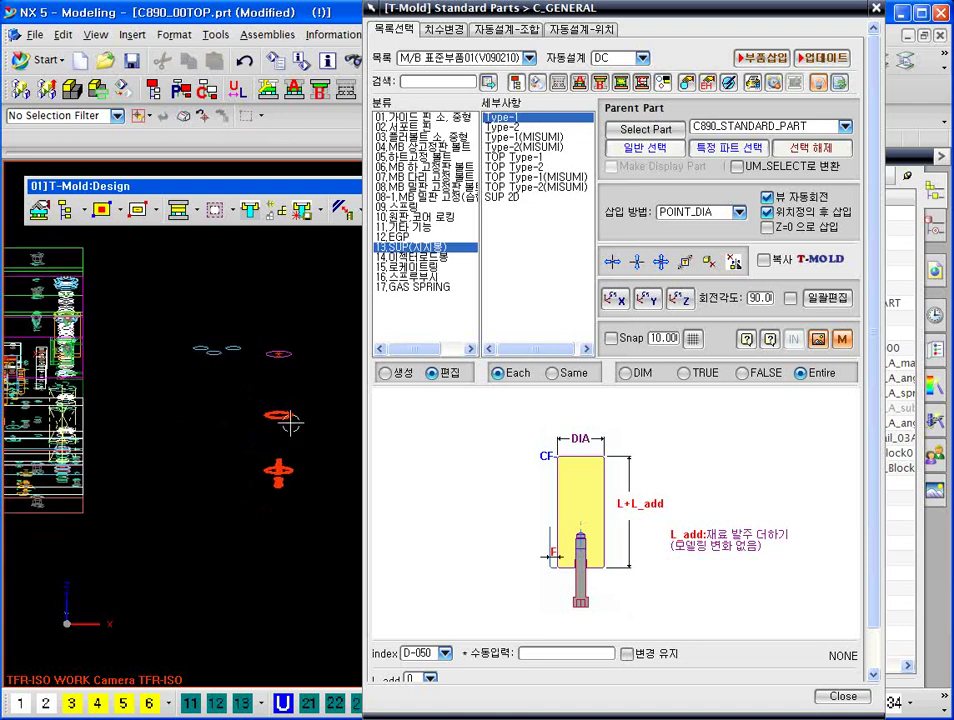
{"action": "key", "text": "F8"}
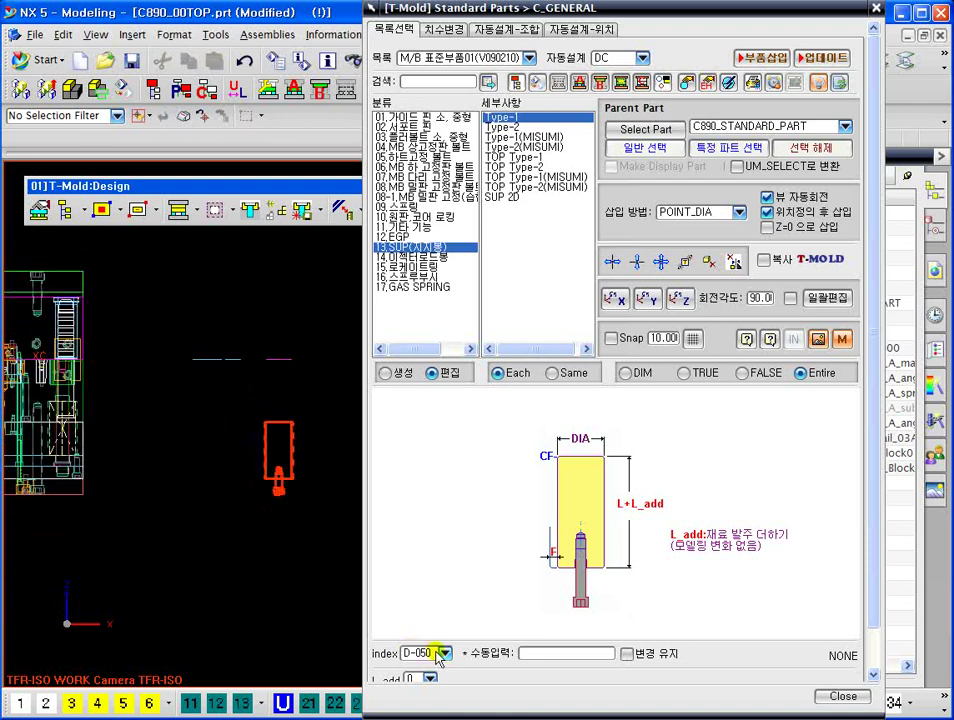
{"action": "left_click", "coordinate": [446, 655]}
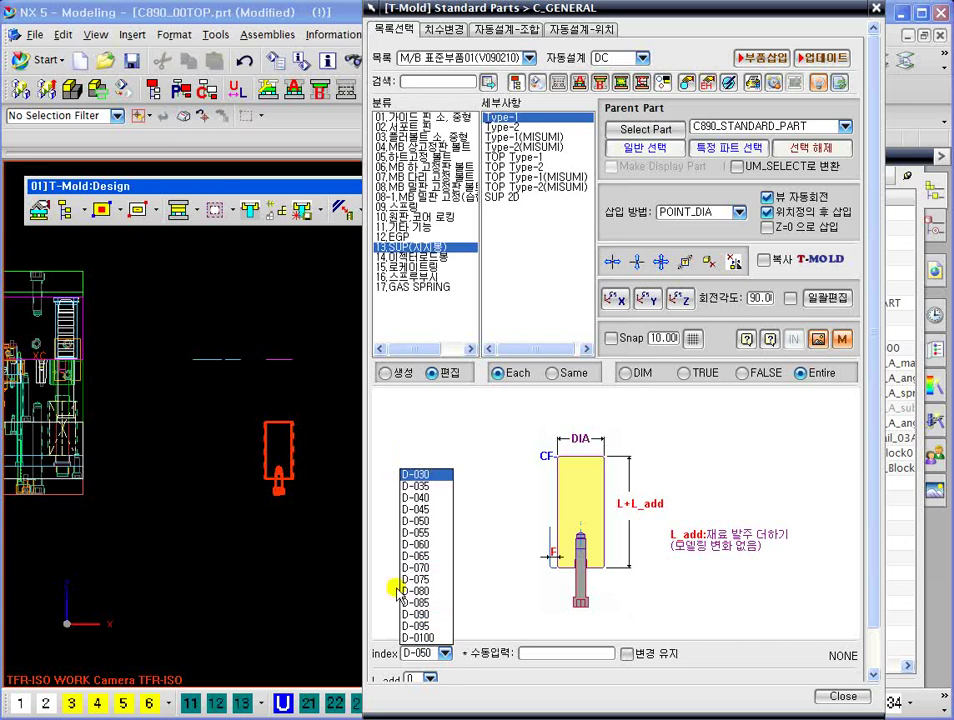
{"action": "left_click", "coordinate": [472, 577]}
{"action": "middle_click_drag", "start_coordinate": [309, 345], "coordinate": [299, 434]}
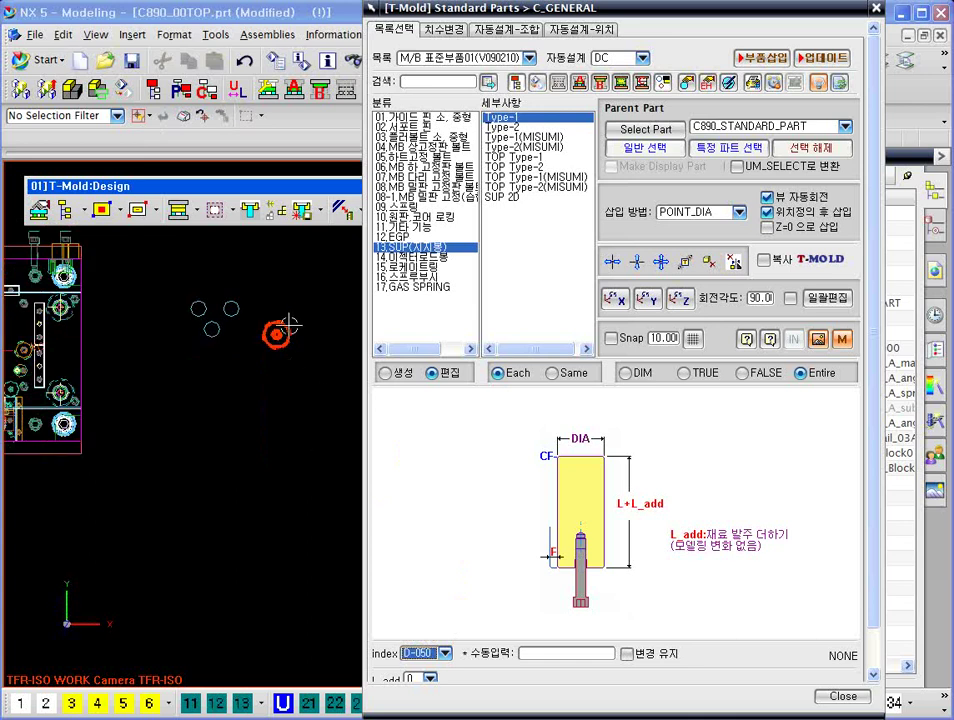
Check the index entry of the placed pillar and the BOM editing command in Standard Parts, then close the dialog
{"action": "scroll", "coordinate": [455, 622], "scroll_direction": "down", "scroll_amount": 2}
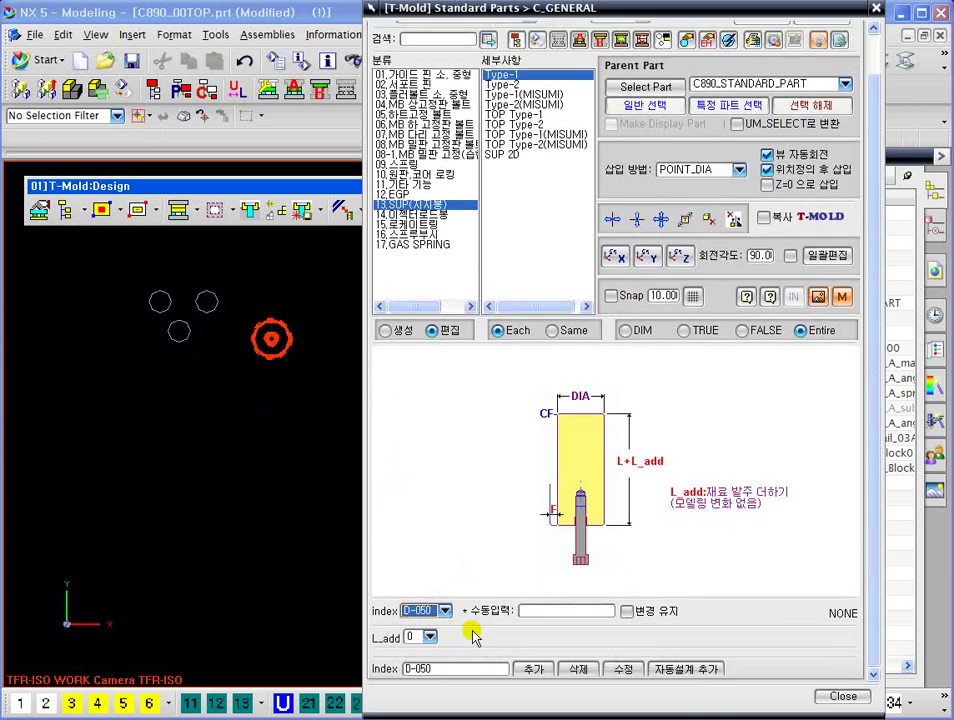
{"action": "left_click", "coordinate": [435, 668]}
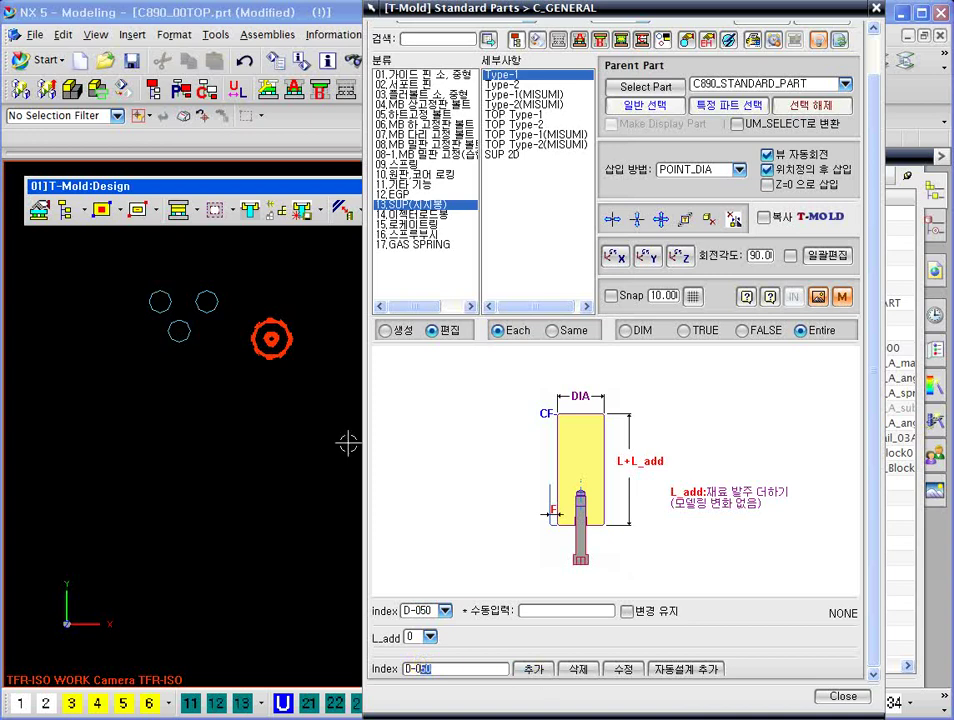
{"action": "scroll", "coordinate": [300, 284], "scroll_direction": "up", "scroll_amount": 2}
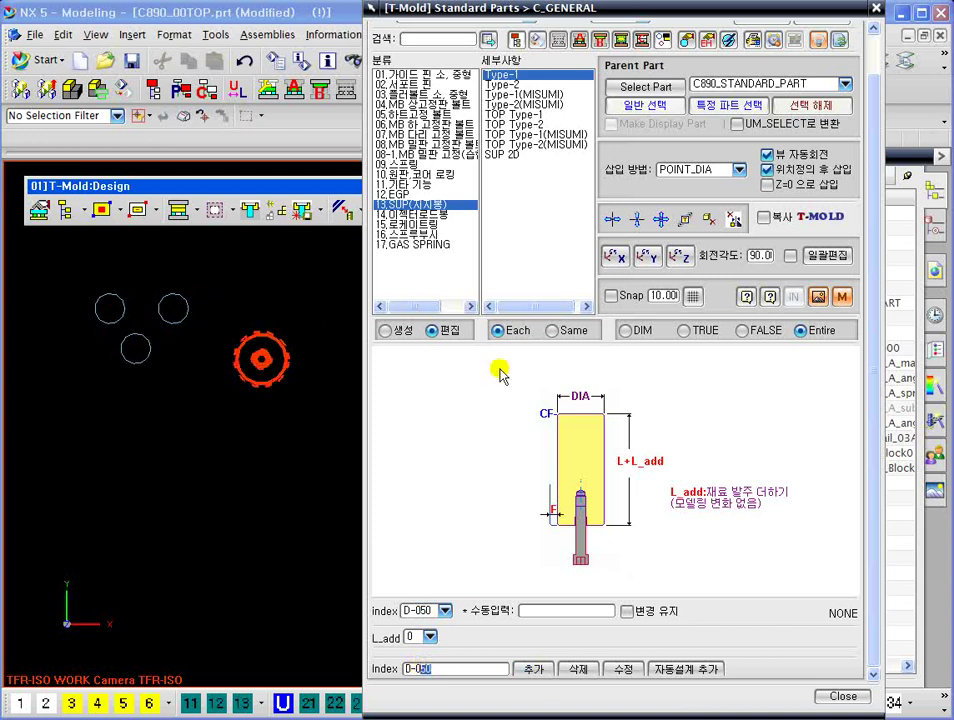
{"action": "scroll", "coordinate": [541, 342], "scroll_direction": "up", "scroll_amount": 1}
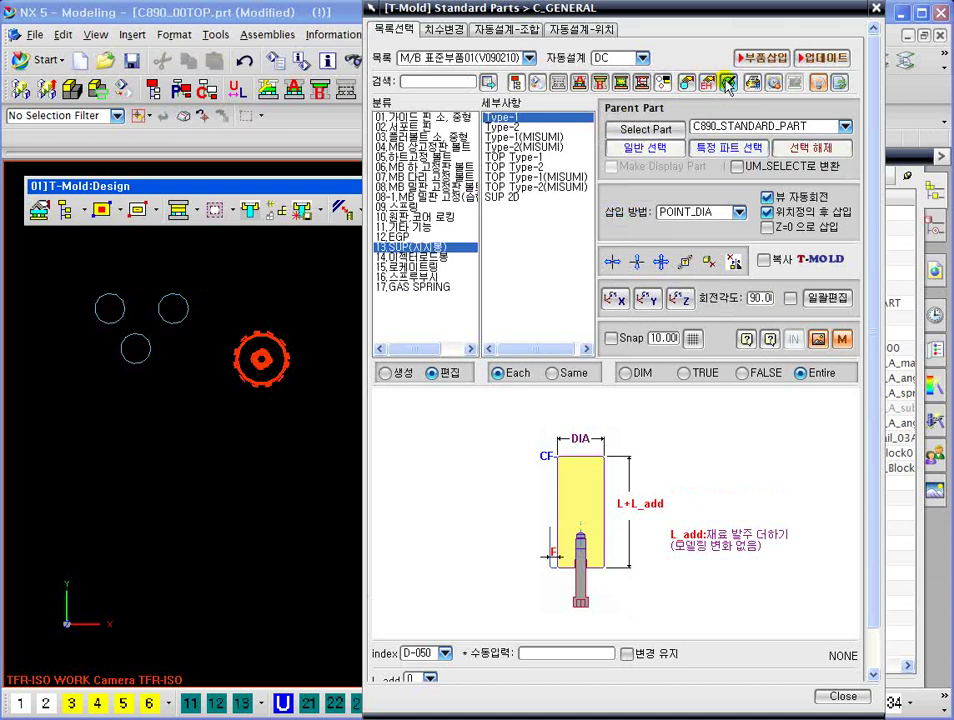
{"action": "scroll", "coordinate": [279, 322], "scroll_direction": "down", "scroll_amount": 2}
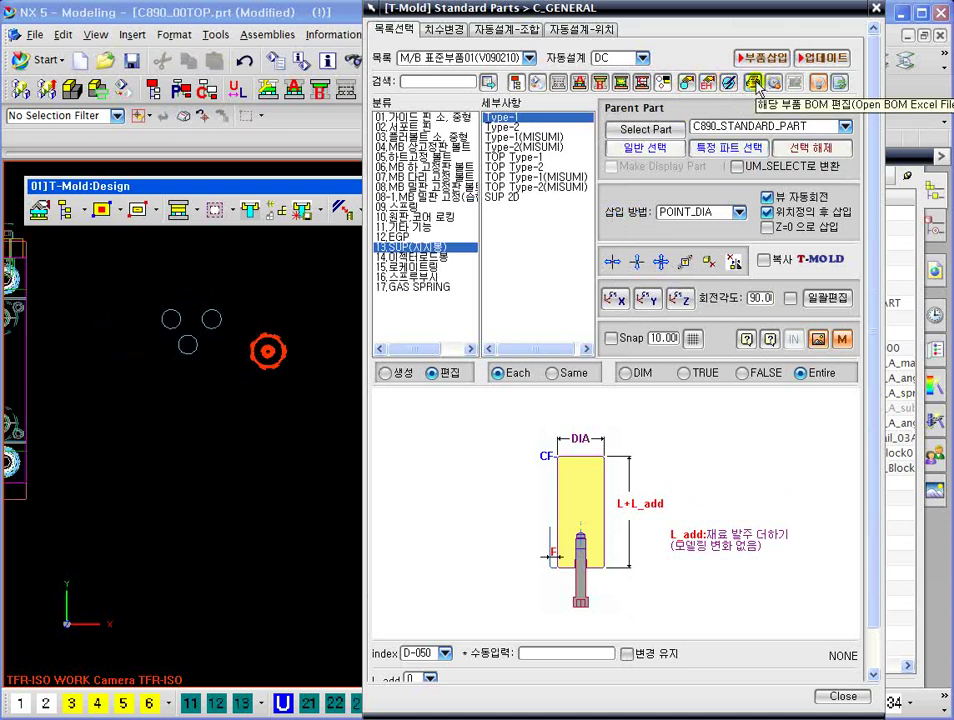
{"action": "left_click_drag", "start_coordinate": [690, 10], "coordinate": [603, 79]}
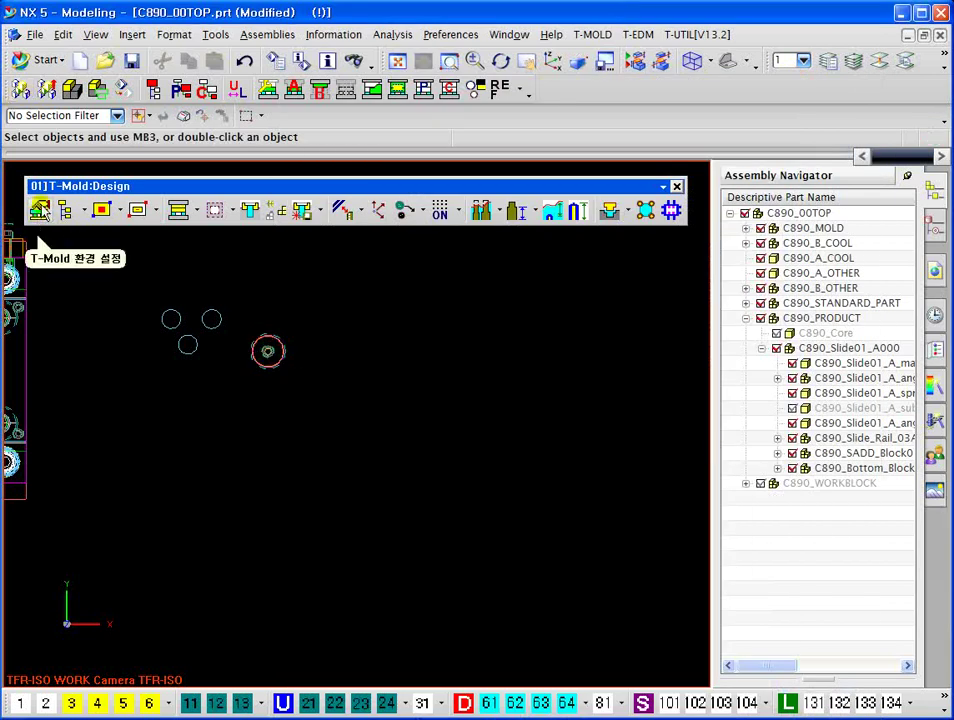
In Windows Explorer, open the folder C:\TMOLD\NX5\C3MOLD\C_general\env
{"action": "key", "text": "super+e"}
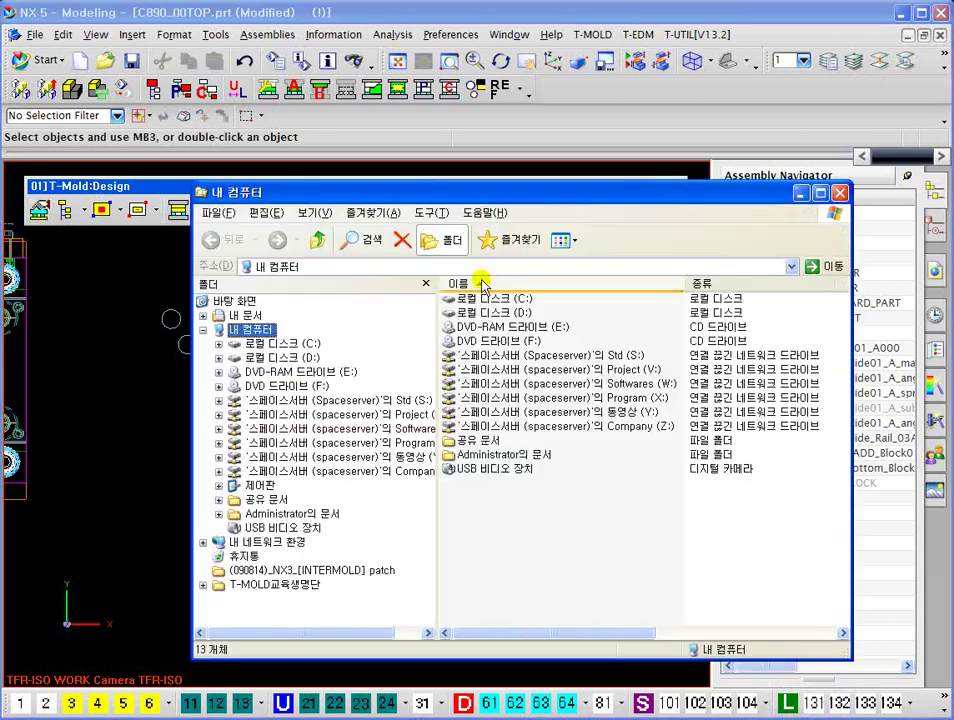
{"action": "left_click", "coordinate": [489, 302]}
{"action": "double_click", "coordinate": [489, 300]}
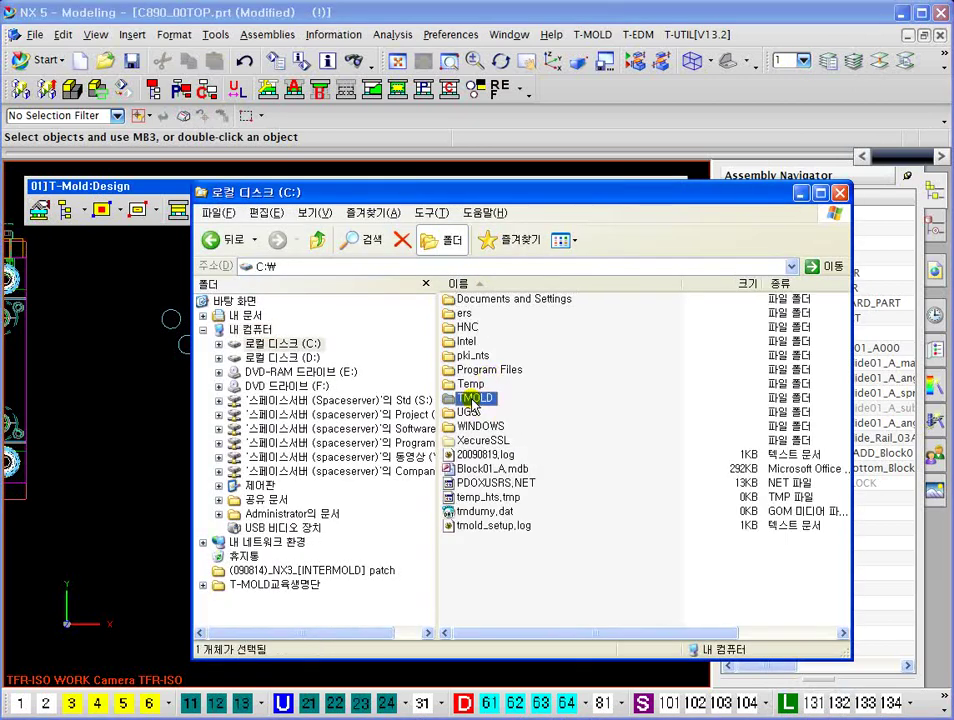
{"action": "double_click", "coordinate": [476, 396]}
{"action": "double_click", "coordinate": [470, 369]}
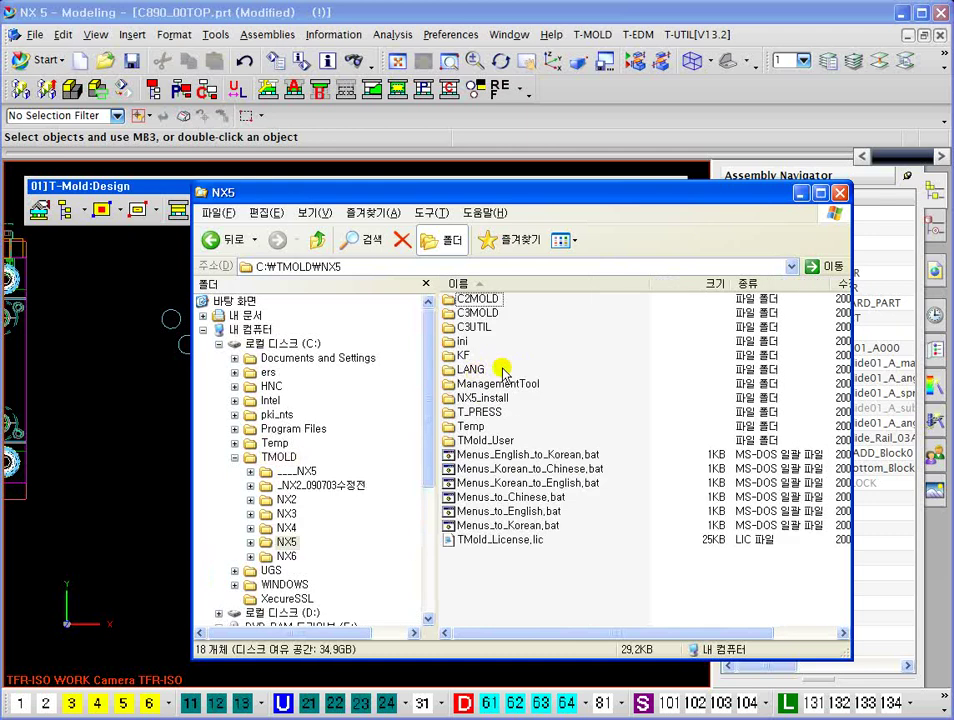
{"action": "double_click", "coordinate": [477, 313]}
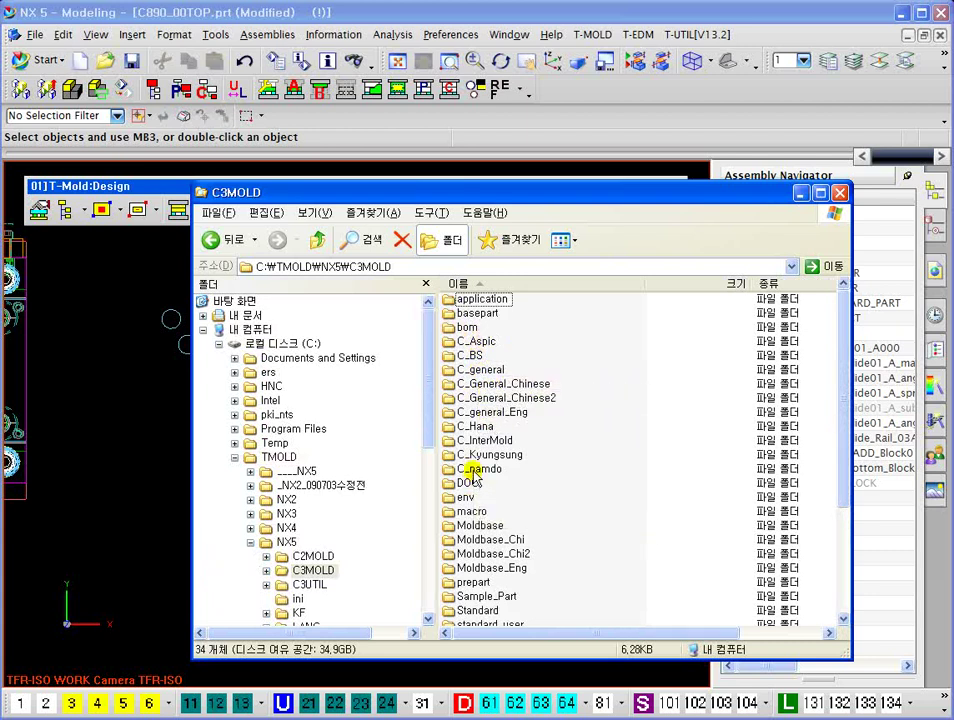
{"action": "double_click", "coordinate": [485, 369]}
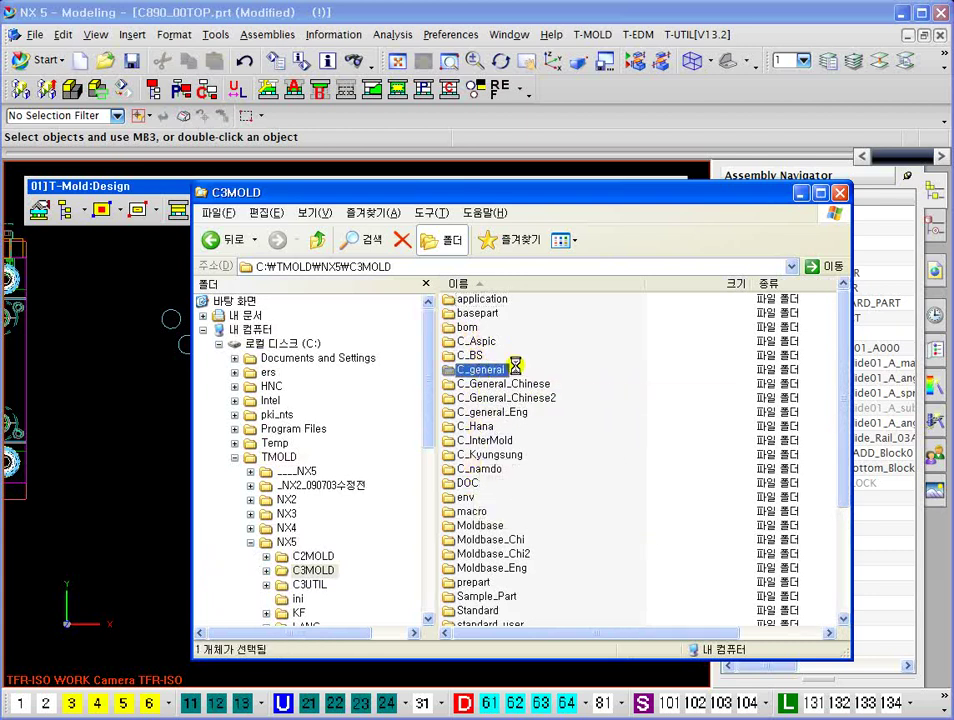
{"action": "left_click_drag", "start_coordinate": [494, 192], "coordinate": [401, 172]}
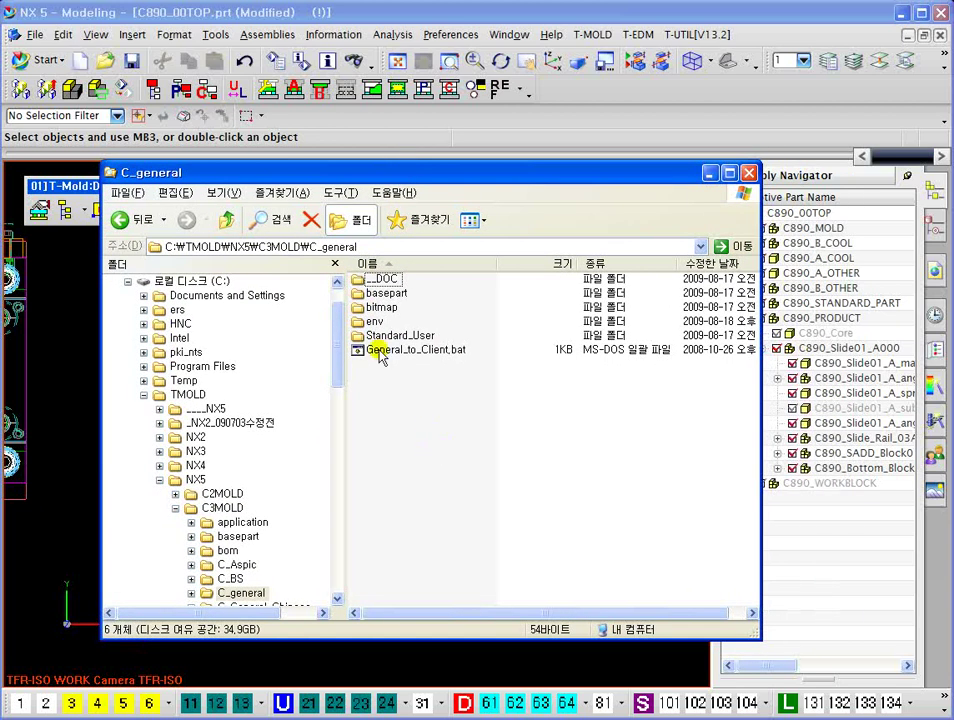
{"action": "double_click", "coordinate": [375, 321]}
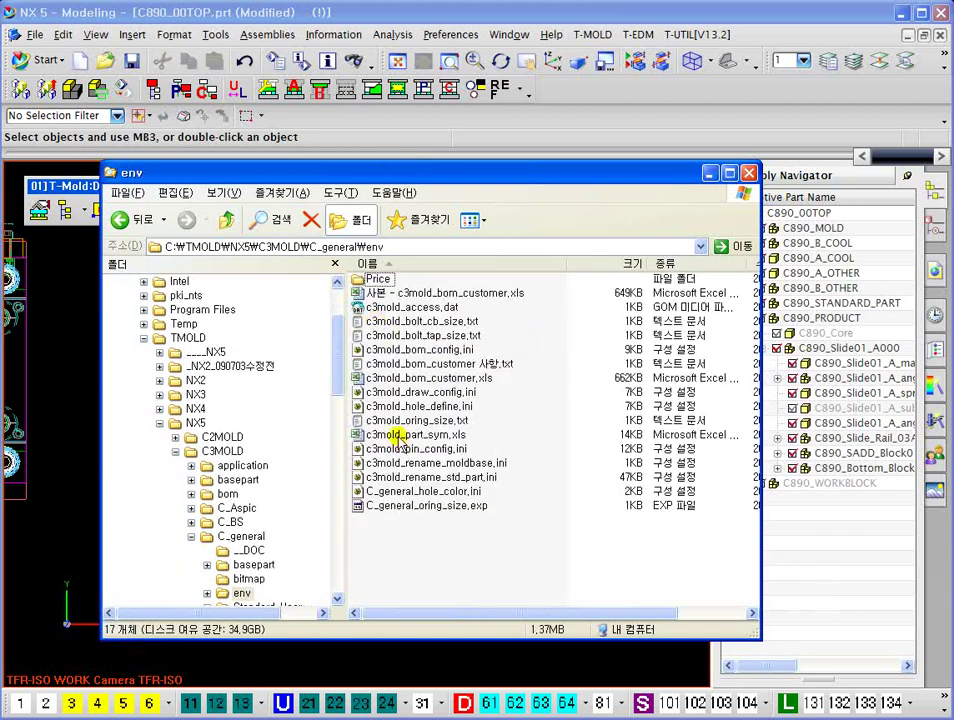
Close T-Mold 2D Name.xls in Excel without saving and open c3mold_bom_customer.xls from the env folder
{"action": "double_click", "coordinate": [437, 380]}
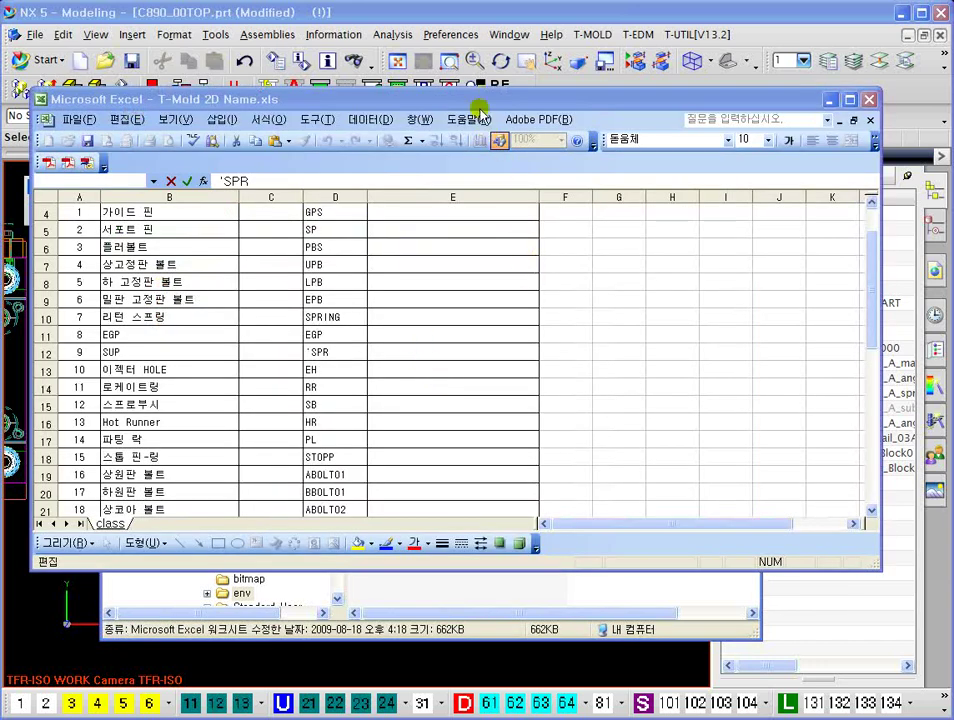
{"action": "left_click", "coordinate": [869, 99]}
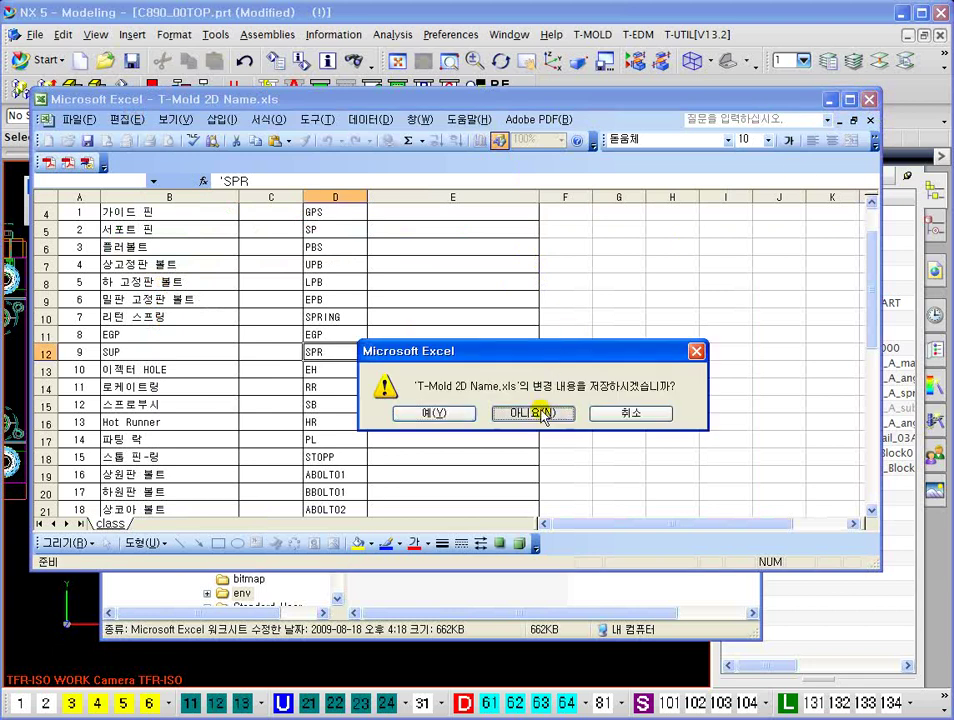
{"action": "left_click", "coordinate": [543, 411]}
{"action": "double_click", "coordinate": [488, 380]}
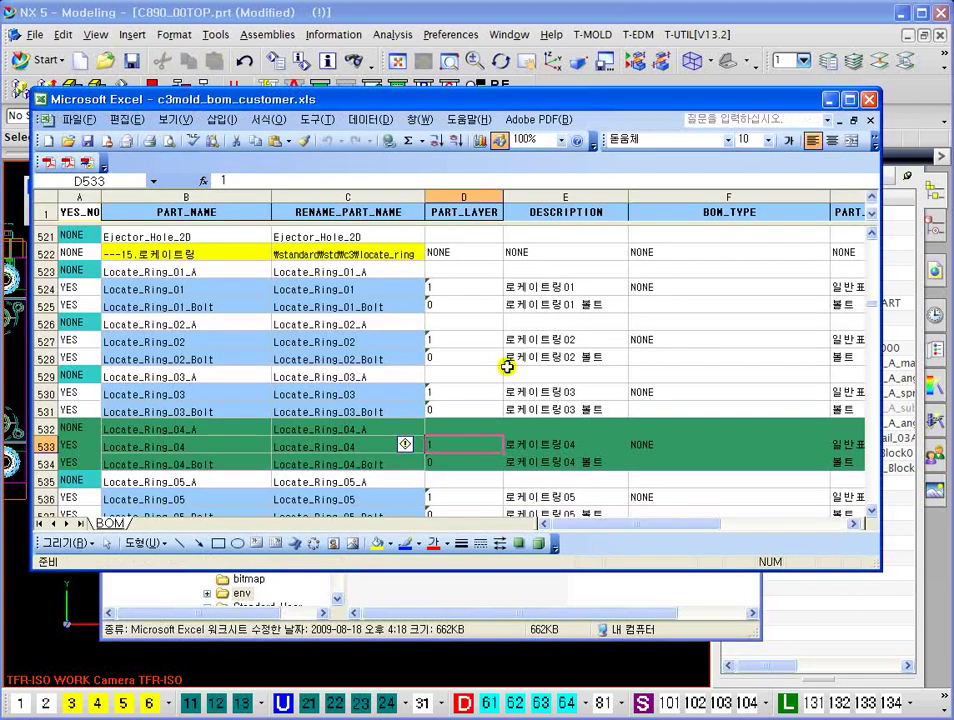
Enlarge the Excel window and browse the BOM sheet from the locating ring rows up to the MOLDBASE section
{"action": "left_click", "coordinate": [290, 408]}
{"action": "scroll", "coordinate": [290, 400], "scroll_direction": "up", "scroll_amount": 15}
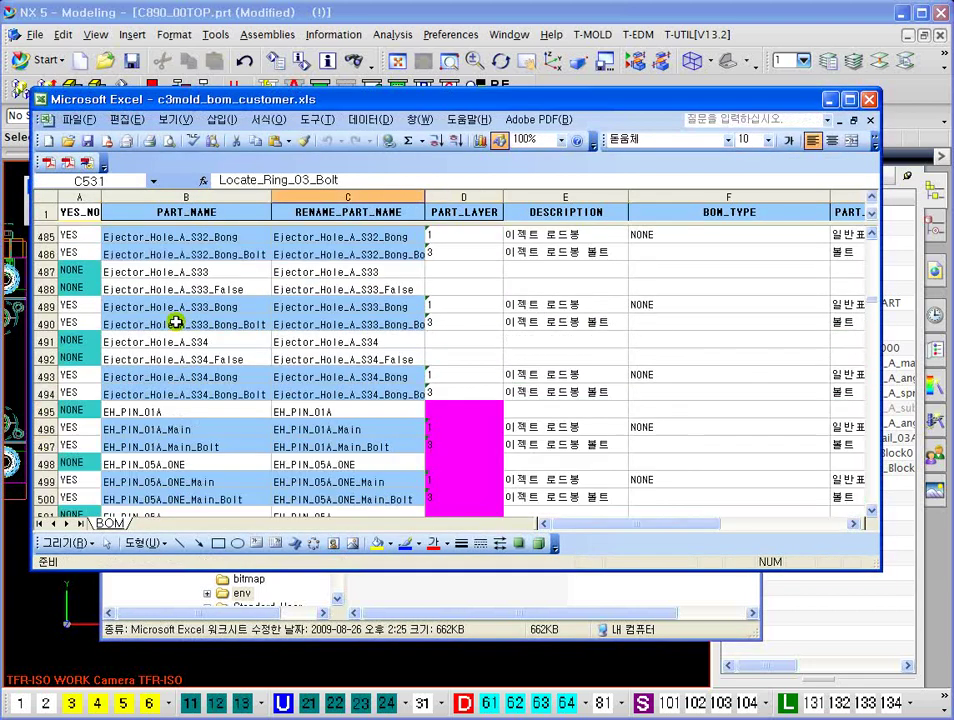
{"action": "left_click_drag", "start_coordinate": [875, 566], "coordinate": [912, 645]}
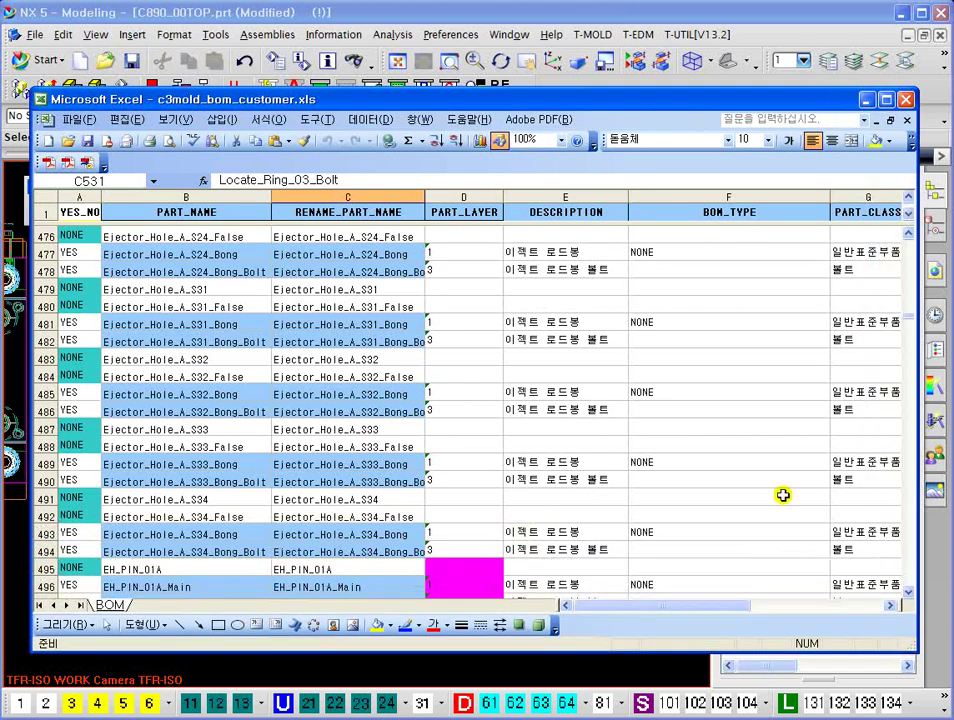
{"action": "left_click", "coordinate": [515, 358]}
{"action": "scroll", "coordinate": [496, 322], "scroll_direction": "up", "scroll_amount": 19}
{"action": "scroll", "coordinate": [592, 312], "scroll_direction": "up", "scroll_amount": 10}
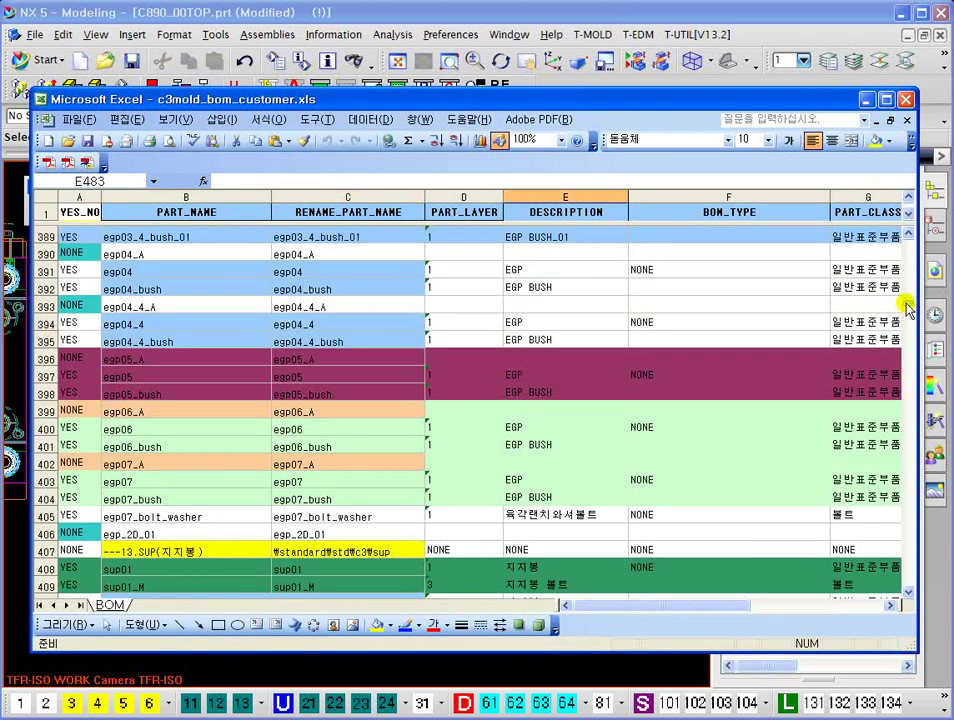
{"action": "left_click_drag", "start_coordinate": [908, 308], "coordinate": [907, 244]}
{"action": "left_click", "coordinate": [565, 340]}
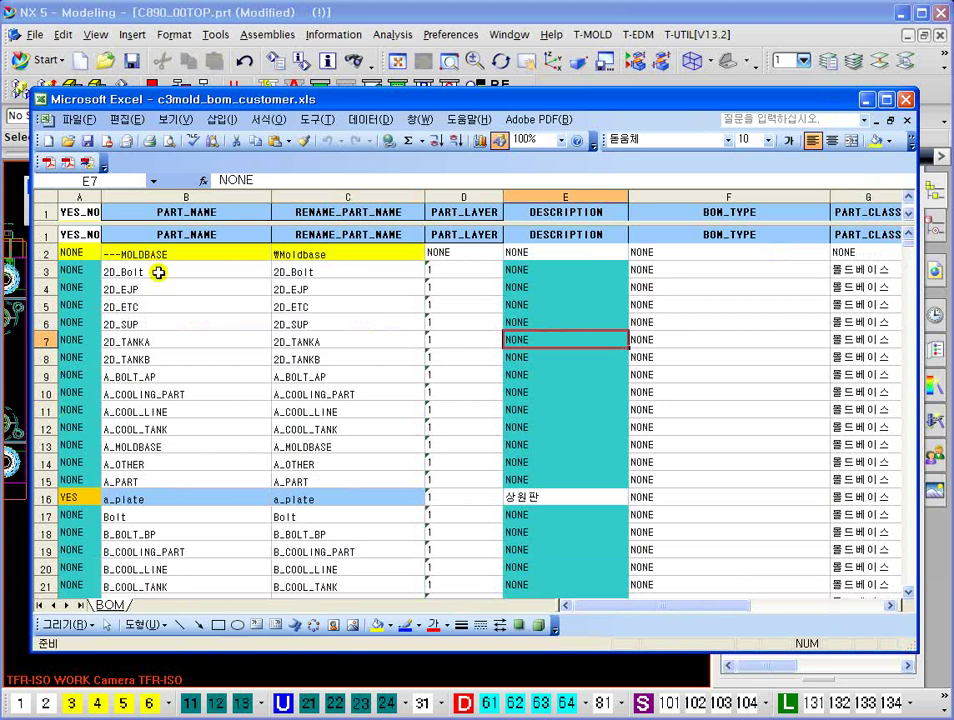
Examine the YES_NO, DESCRIPTION and RENAME_PART_NAME cells of the a_plate row in the BOM sheet
{"action": "left_click", "coordinate": [73, 269]}
{"action": "double_click", "coordinate": [78, 504]}
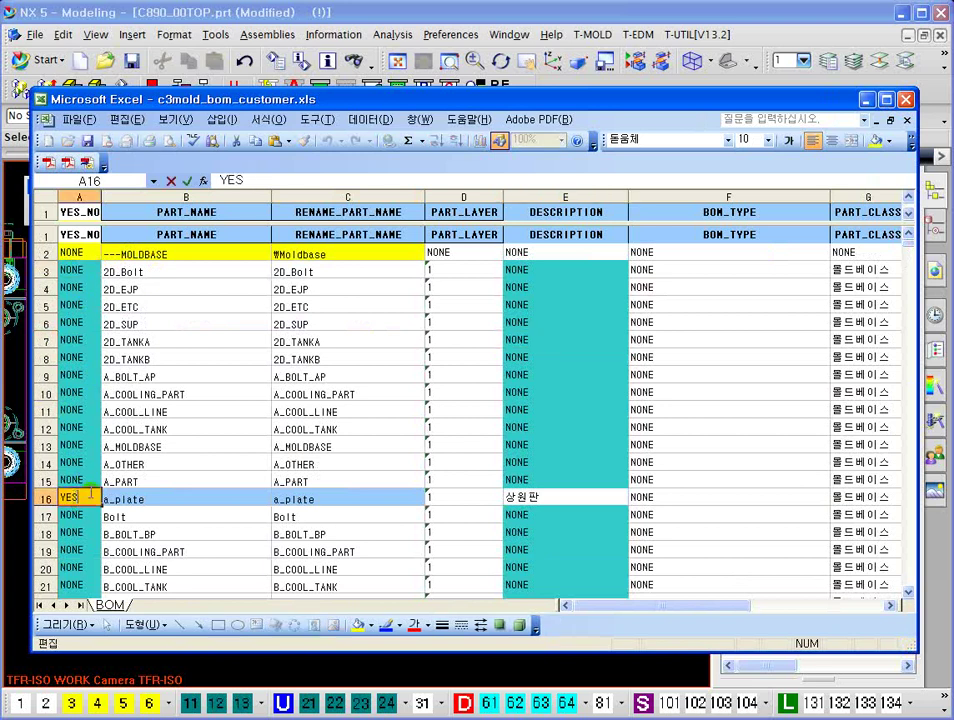
{"action": "left_click_drag", "start_coordinate": [85, 497], "coordinate": [48, 496]}
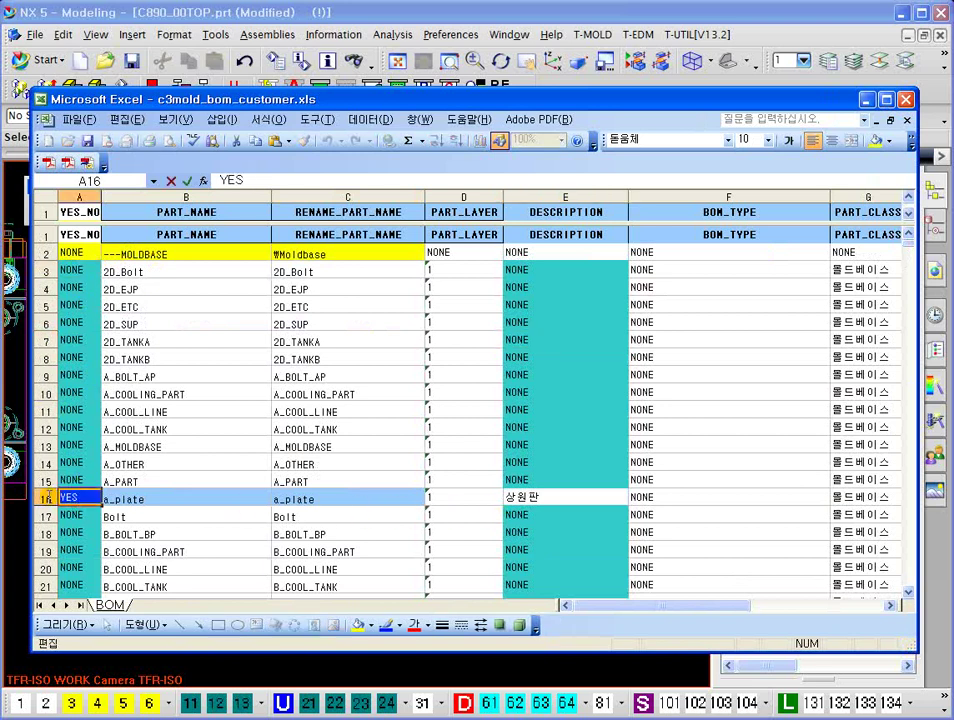
{"action": "double_click", "coordinate": [527, 498]}
{"action": "left_click_drag", "start_coordinate": [549, 497], "coordinate": [510, 496]}
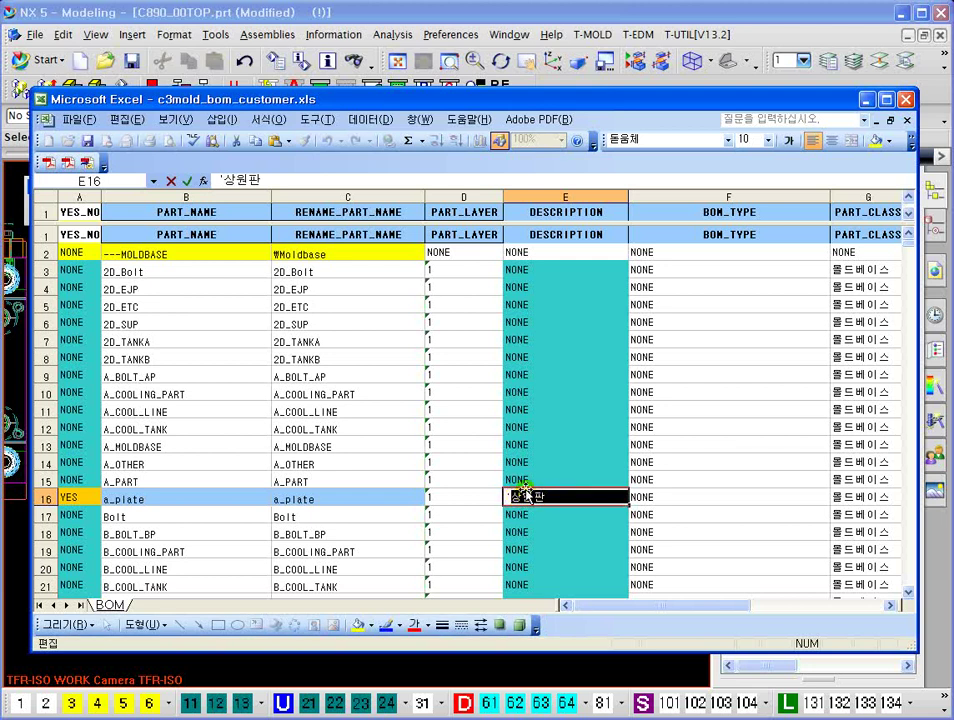
{"action": "double_click", "coordinate": [311, 496]}
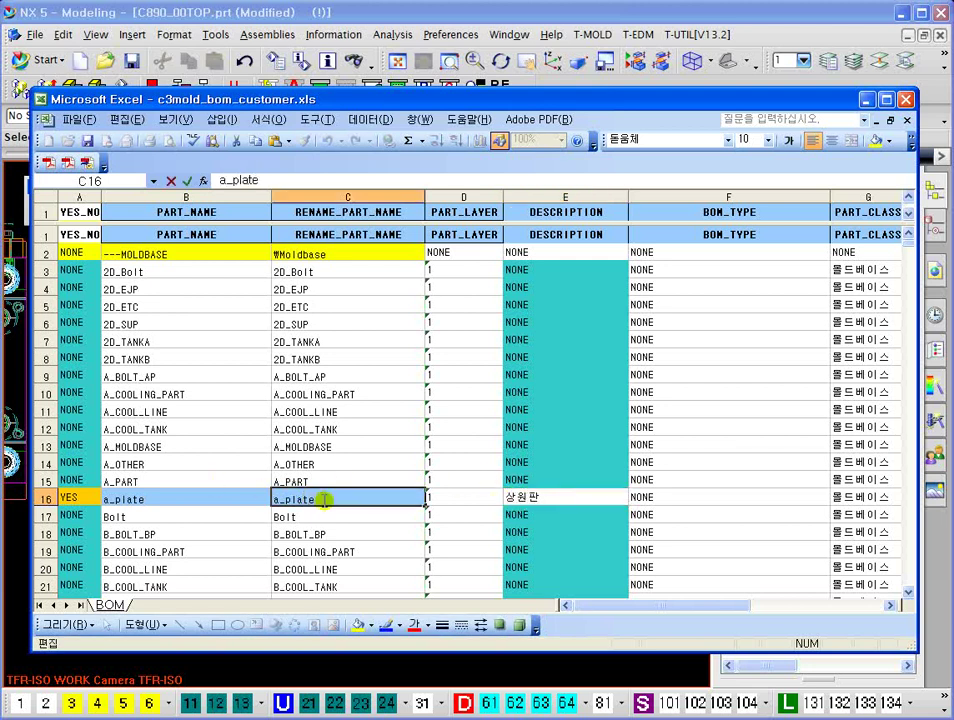
{"action": "left_click_drag", "start_coordinate": [356, 497], "coordinate": [273, 497]}
{"action": "left_click", "coordinate": [88, 498]}
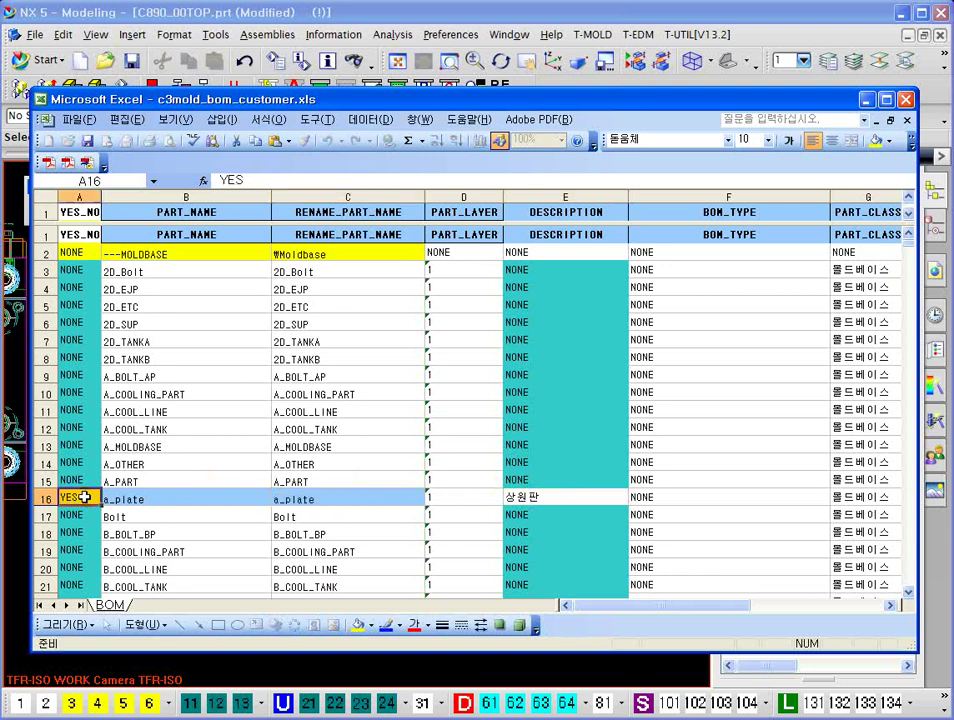
Examine the finished-size (완성치수) formula in the a_plate row
{"action": "left_click_drag", "start_coordinate": [632, 607], "coordinate": [702, 617]}
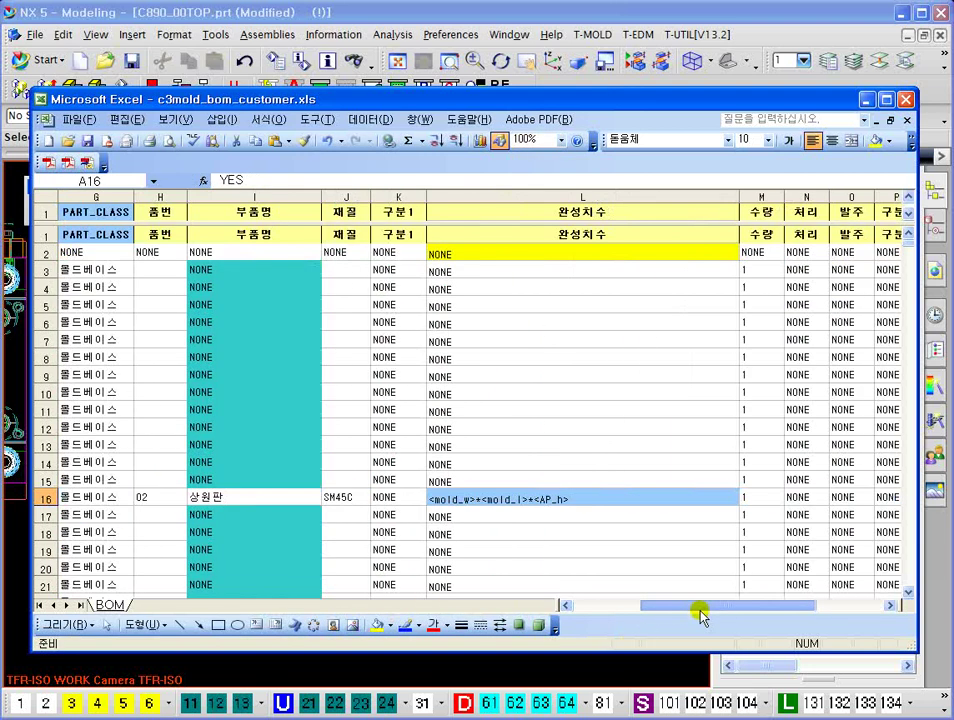
{"action": "double_click", "coordinate": [498, 499]}
{"action": "left_click_drag", "start_coordinate": [580, 501], "coordinate": [420, 497]}
{"action": "left_click_drag", "start_coordinate": [651, 610], "coordinate": [596, 604]}
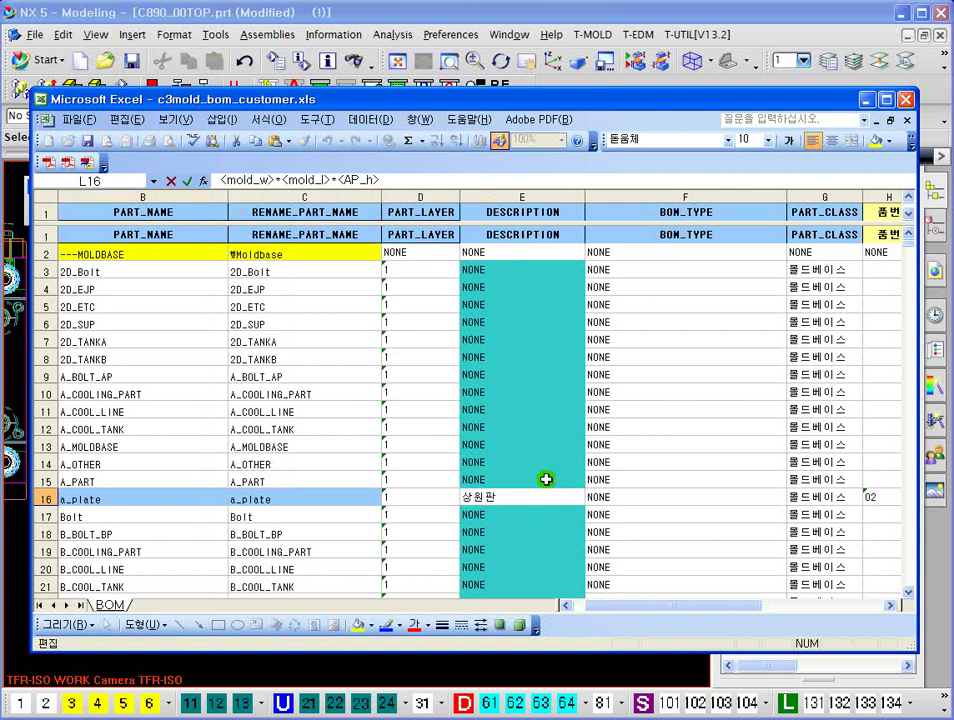
Close c3mold_bom_customer.xls without saving and minimize the env folder window
{"action": "left_click", "coordinate": [906, 99]}
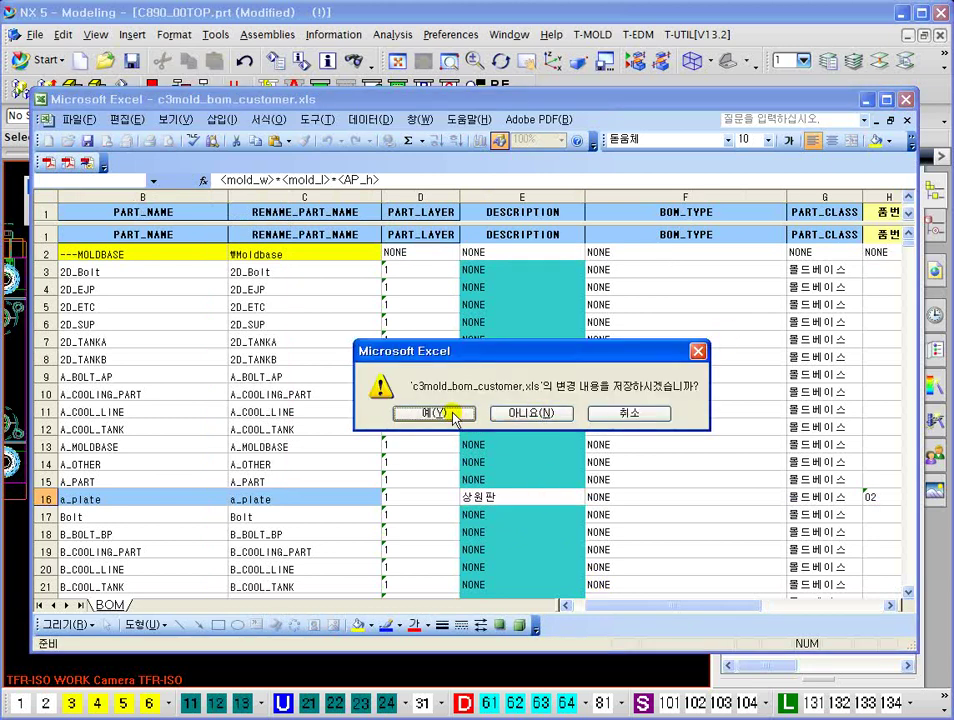
{"action": "left_click", "coordinate": [508, 414]}
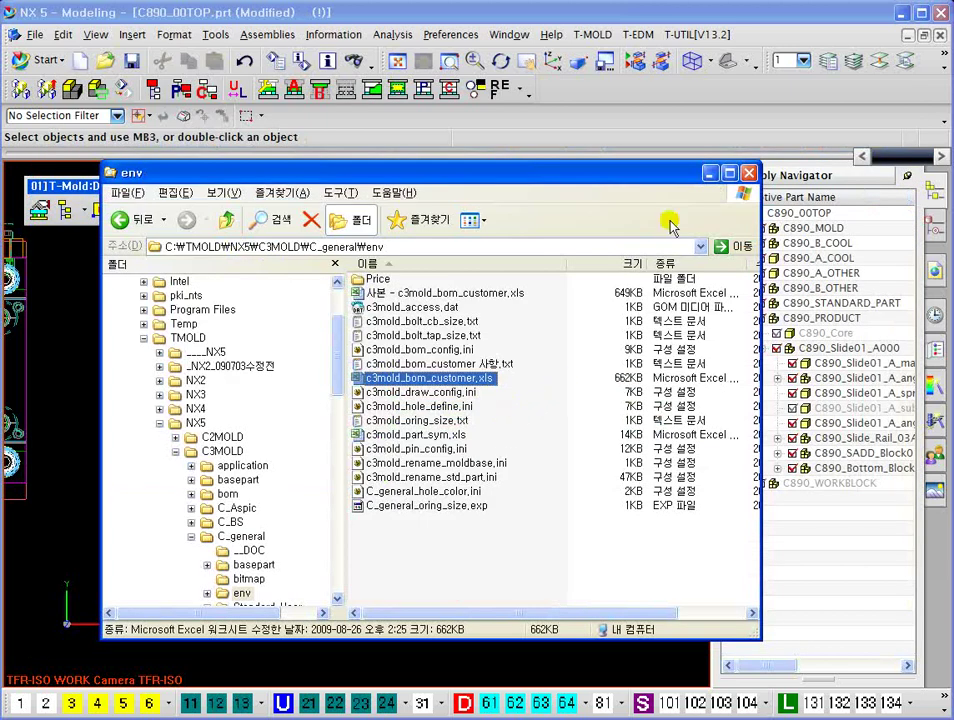
{"action": "left_click", "coordinate": [710, 174]}
Return to T-Mold Standard Parts in NX and open the BOM customer file at the SUP Type-1 entry
{"action": "middle_click_drag", "start_coordinate": [398, 308], "coordinate": [434, 371], "text": "shift"}
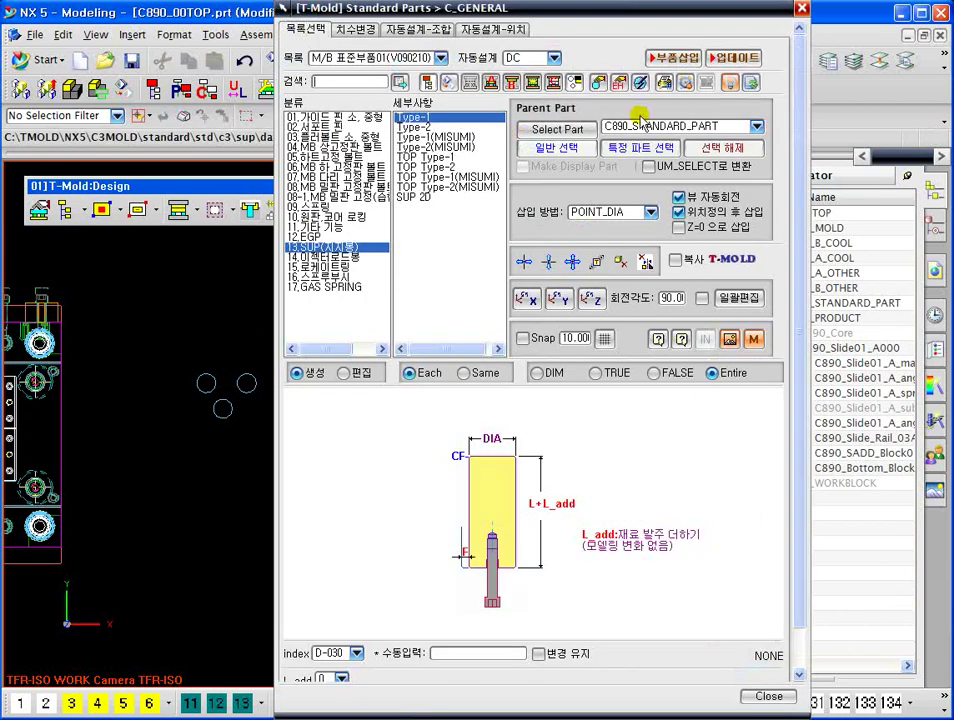
{"action": "left_click_drag", "start_coordinate": [640, 20], "coordinate": [582, 92]}
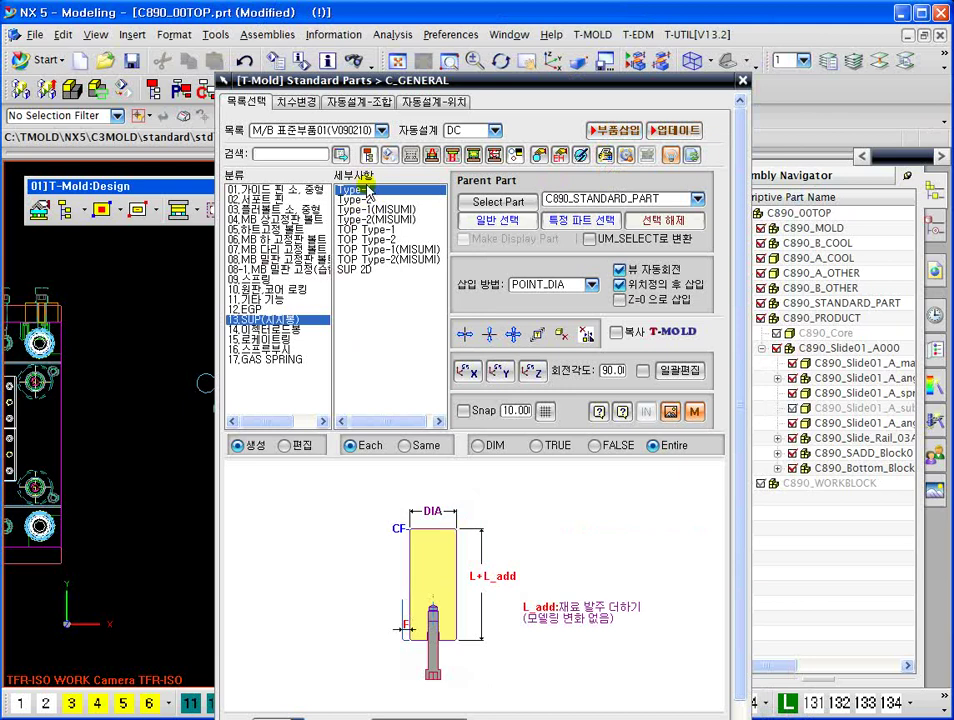
{"action": "left_click", "coordinate": [606, 156]}
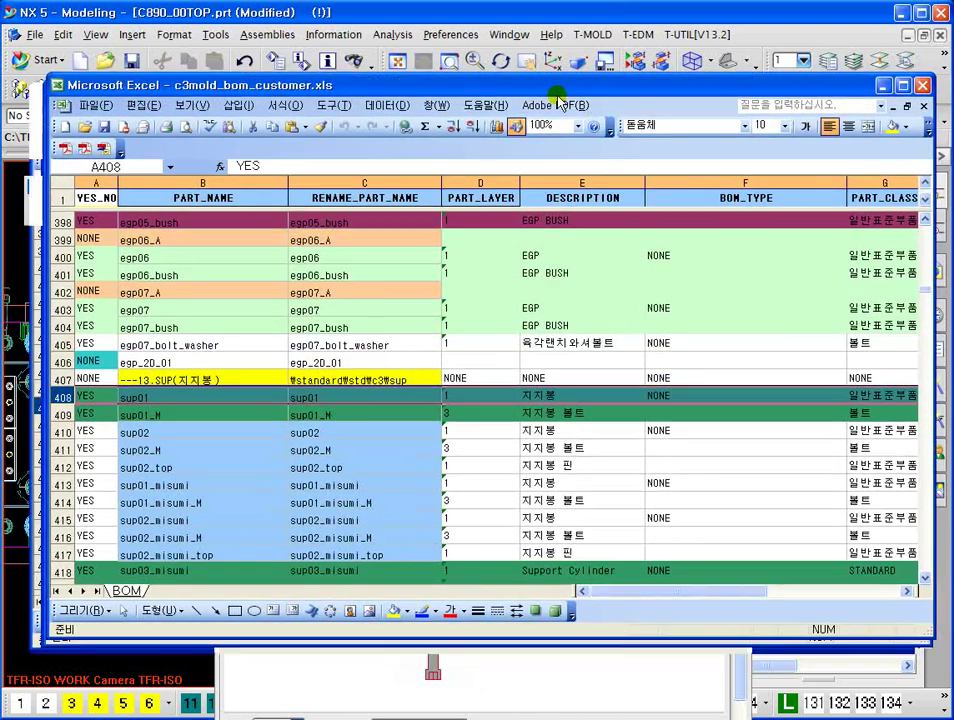
Review the sup01 row and its neighbouring SUP rows in the BOM sheet, then close the workbook
{"action": "left_click", "coordinate": [363, 343]}
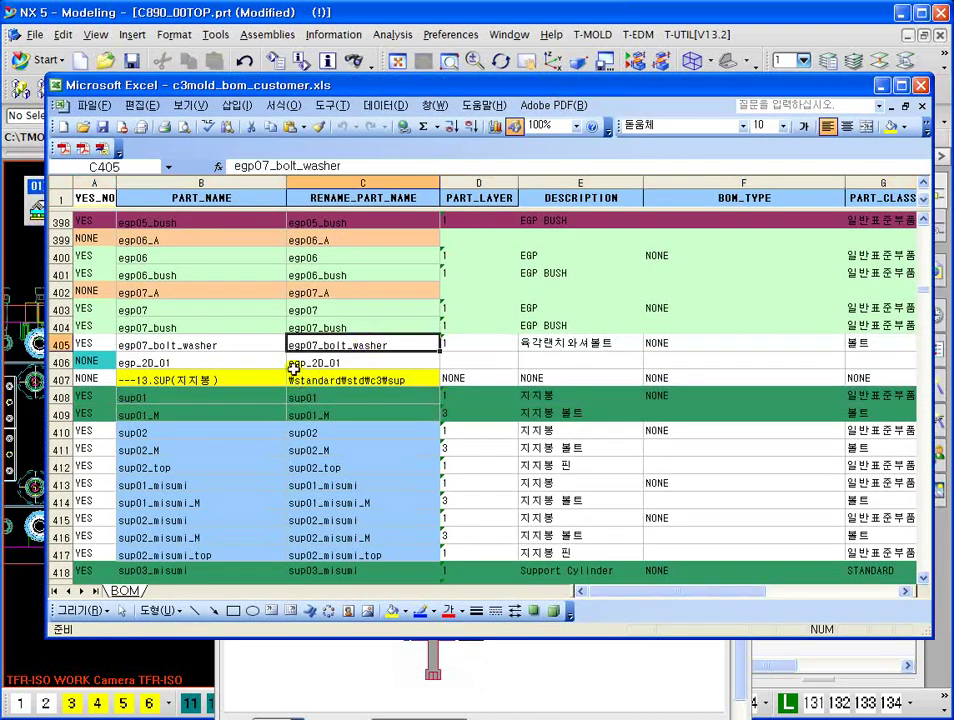
{"action": "scroll", "coordinate": [294, 347], "scroll_direction": "up", "scroll_amount": 1}
{"action": "left_click", "coordinate": [921, 86]}
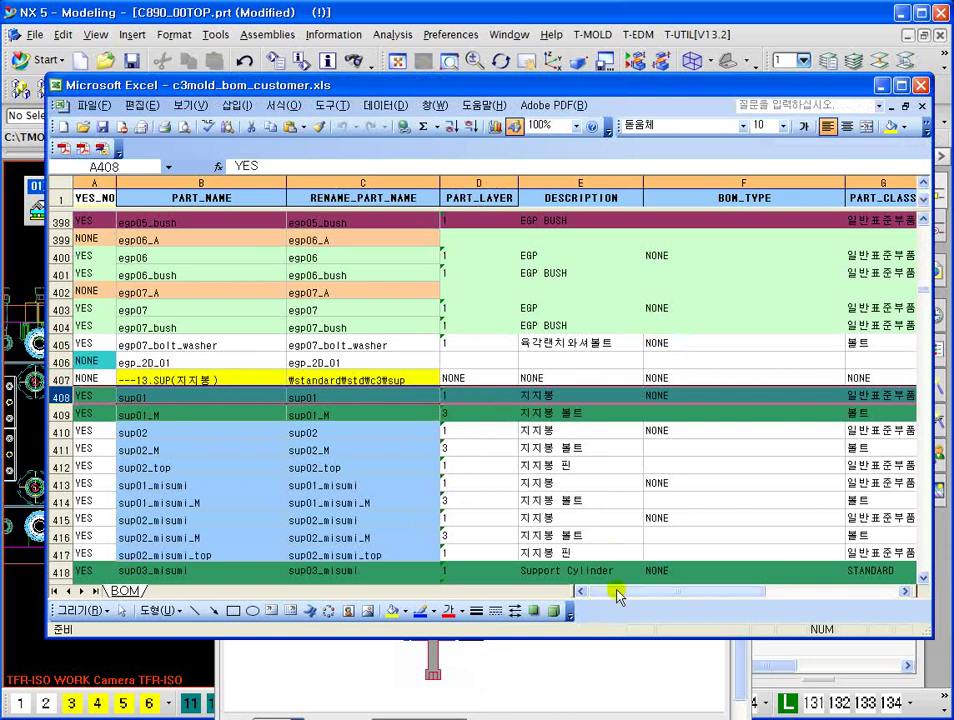
{"action": "left_click_drag", "start_coordinate": [617, 592], "coordinate": [641, 570]}
{"action": "left_click", "coordinate": [922, 88]}
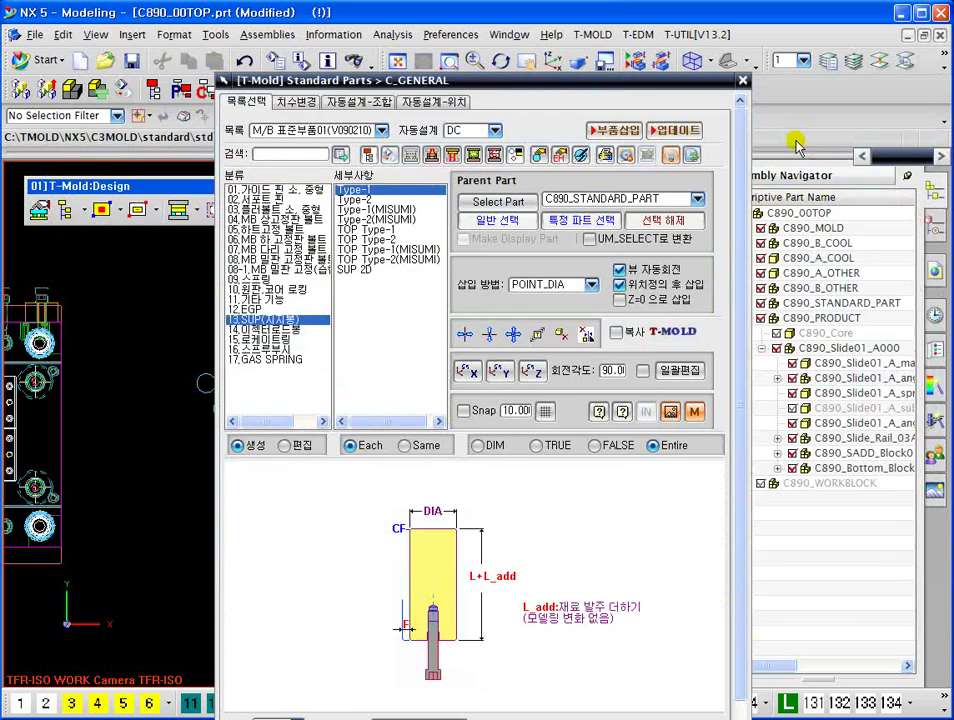
Select the placed support pillar for editing, view its dimension list and return to the part list
{"action": "left_click_drag", "start_coordinate": [622, 90], "coordinate": [648, 73]}
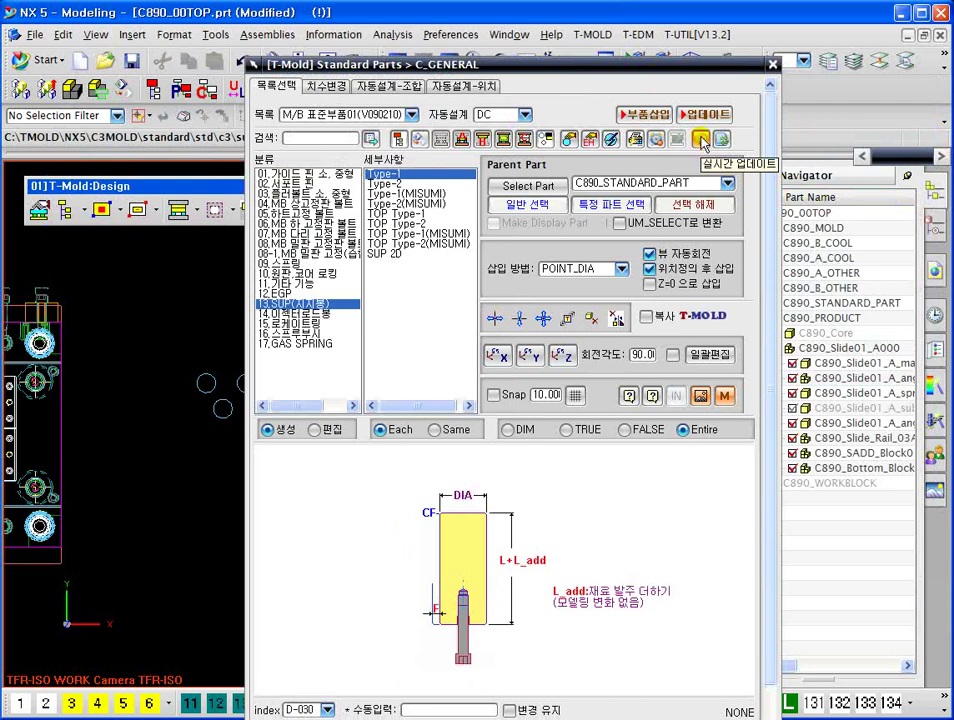
{"action": "left_click_drag", "start_coordinate": [470, 62], "coordinate": [588, 37]}
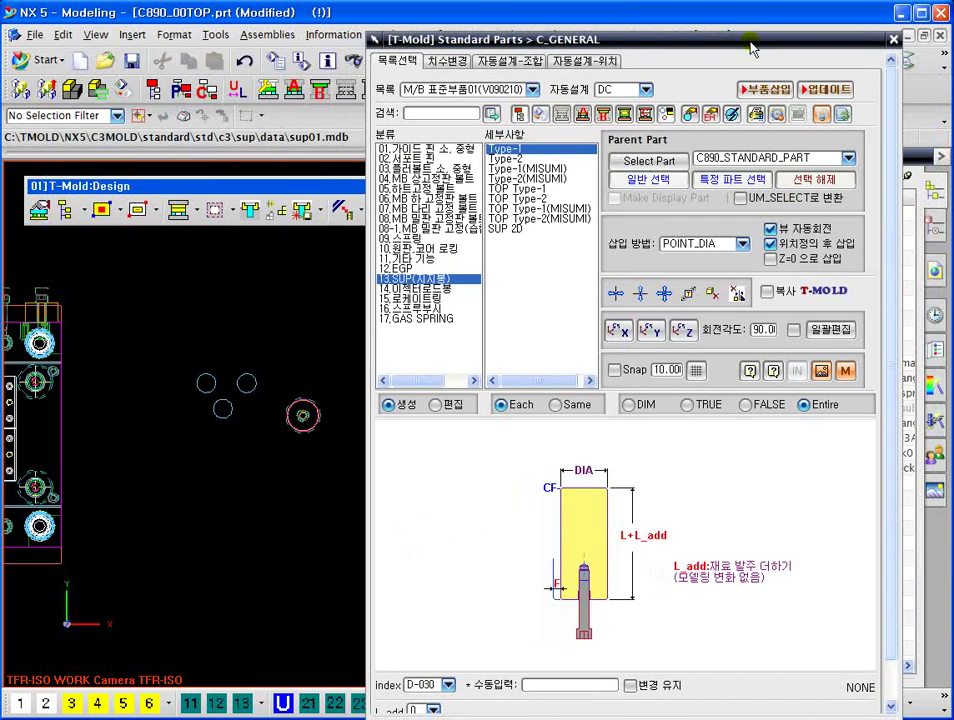
{"action": "left_click", "coordinate": [304, 414]}
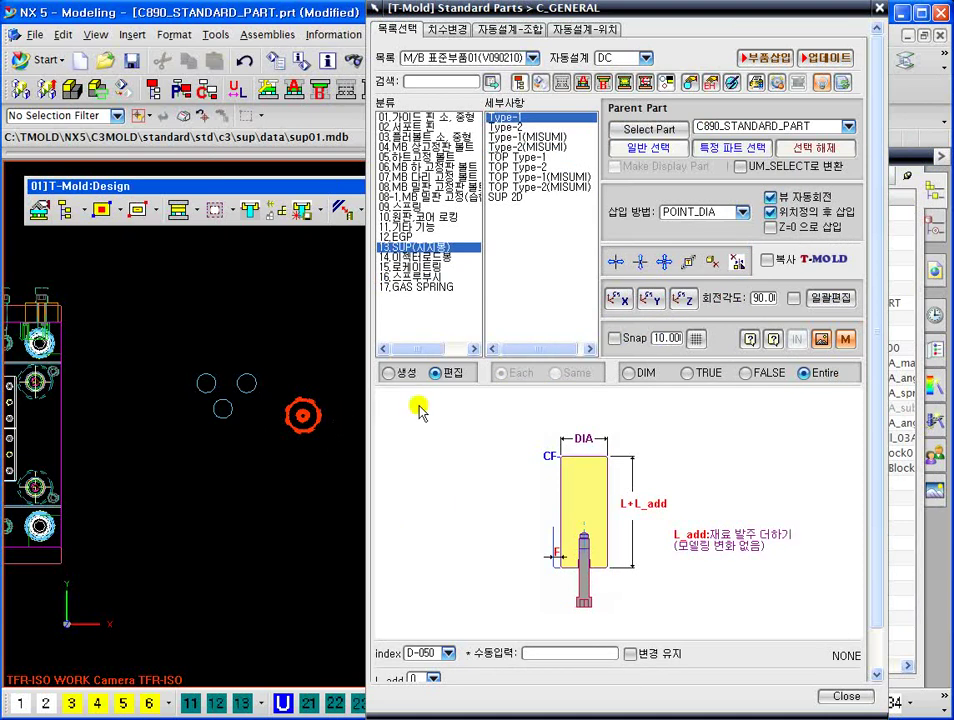
{"action": "left_click", "coordinate": [447, 29]}
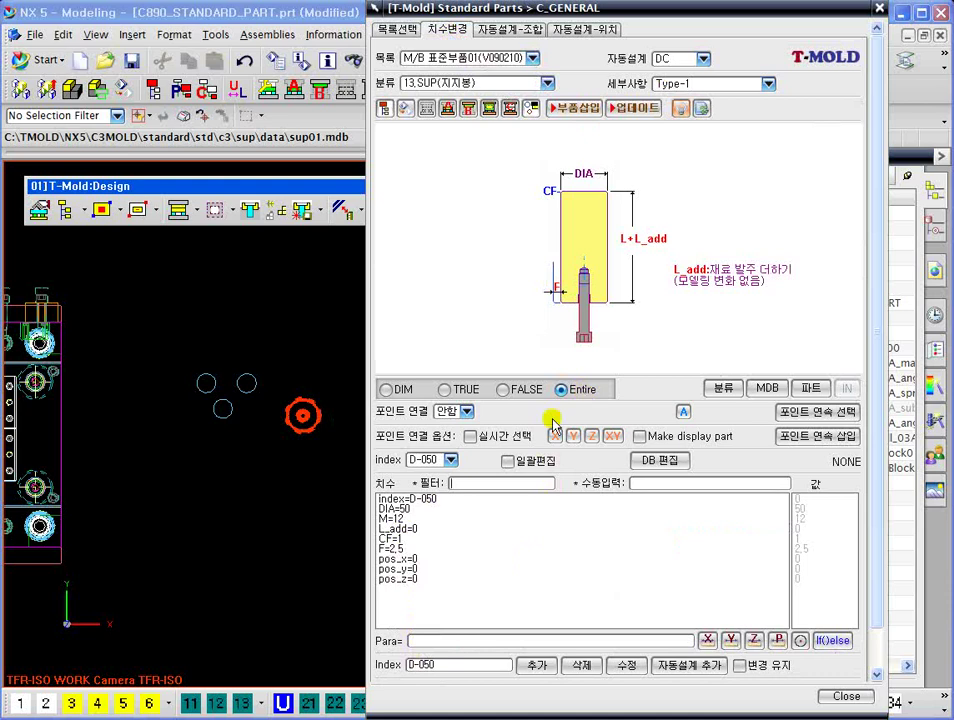
{"action": "scroll", "coordinate": [329, 384], "scroll_direction": "up", "scroll_amount": 2}
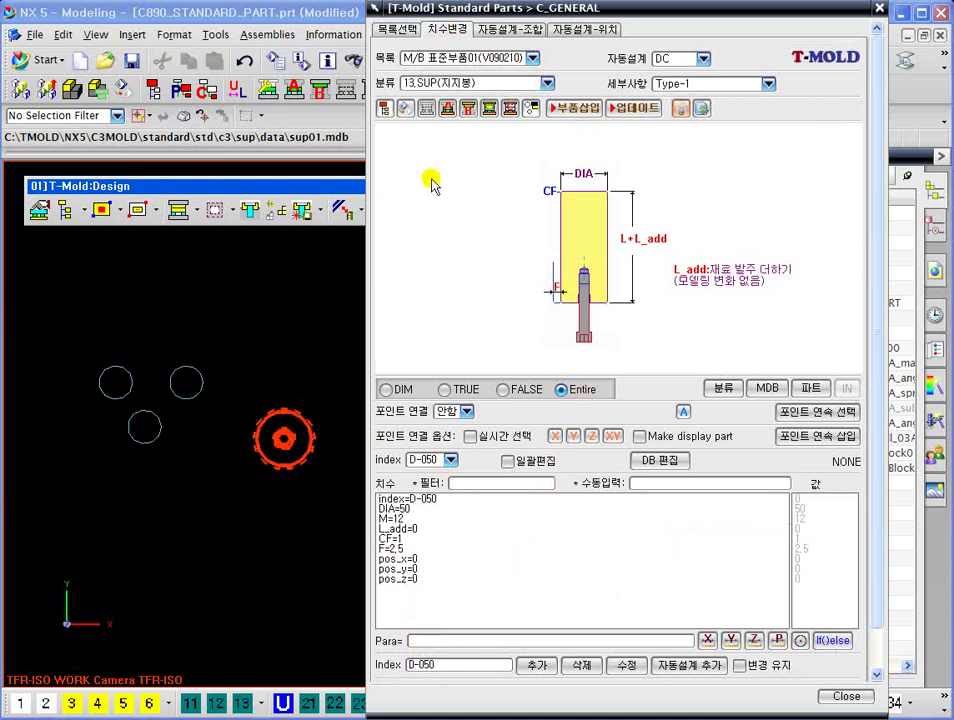
{"action": "left_click", "coordinate": [388, 29]}
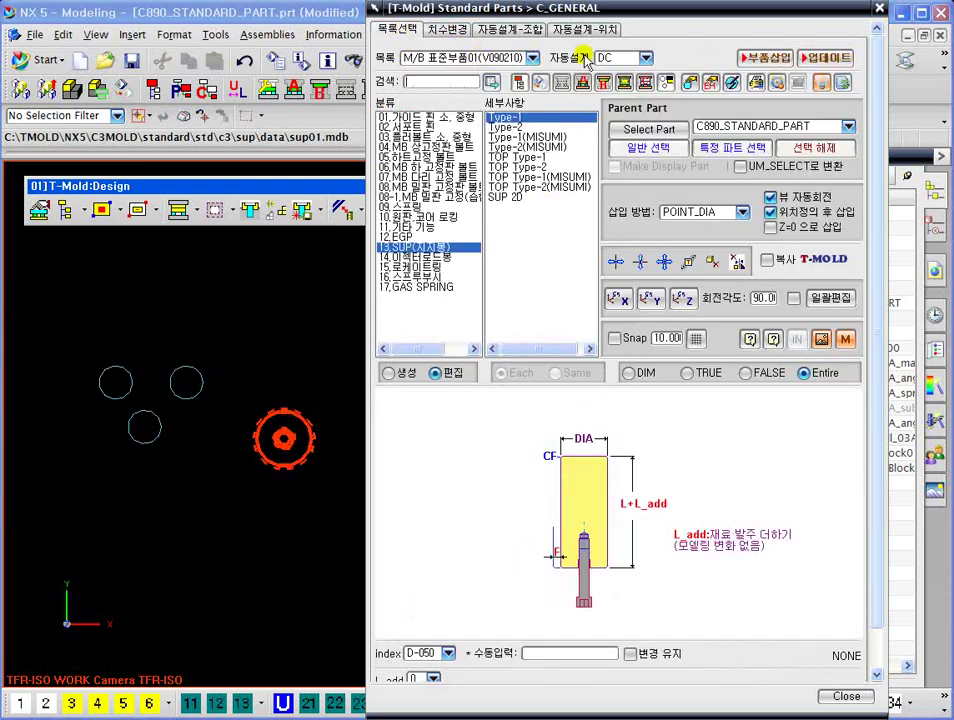
Select SUP Type-1 for creation, then switch the pillar detail to TOP Type-1
{"action": "left_click_drag", "start_coordinate": [652, 9], "coordinate": [615, 45]}
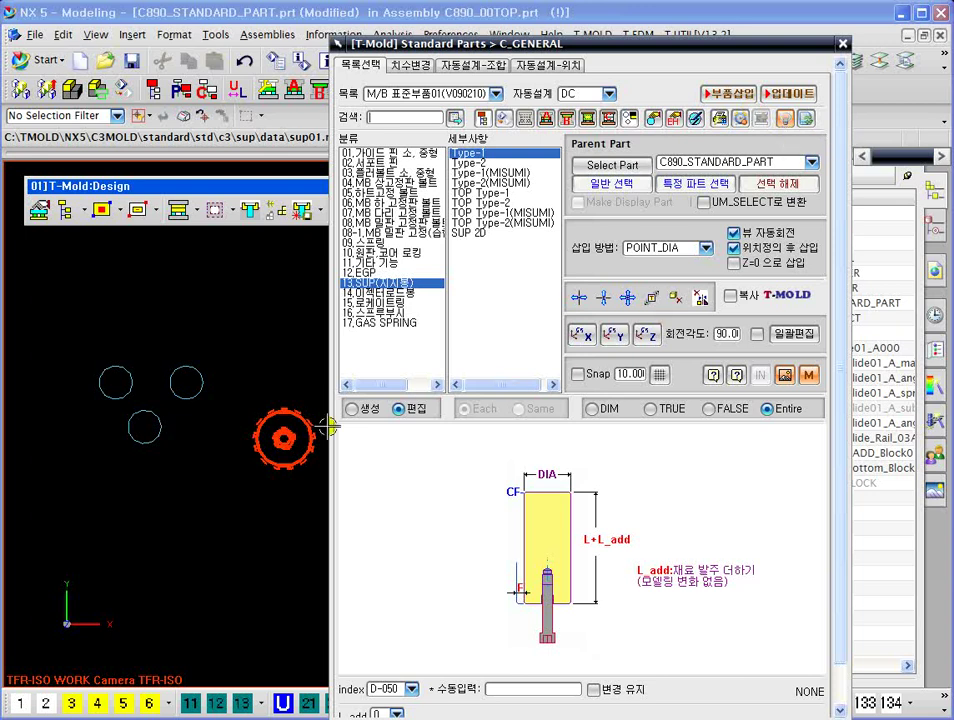
{"action": "mouse_move", "coordinate": [269, 415]}
{"action": "middle_mouse_down", "text": "shift"}
{"action": "mouse_move", "coordinate": [212, 366]}
{"action": "mouse_move", "coordinate": [235, 389]}
{"action": "middle_mouse_up", "text": "shift"}
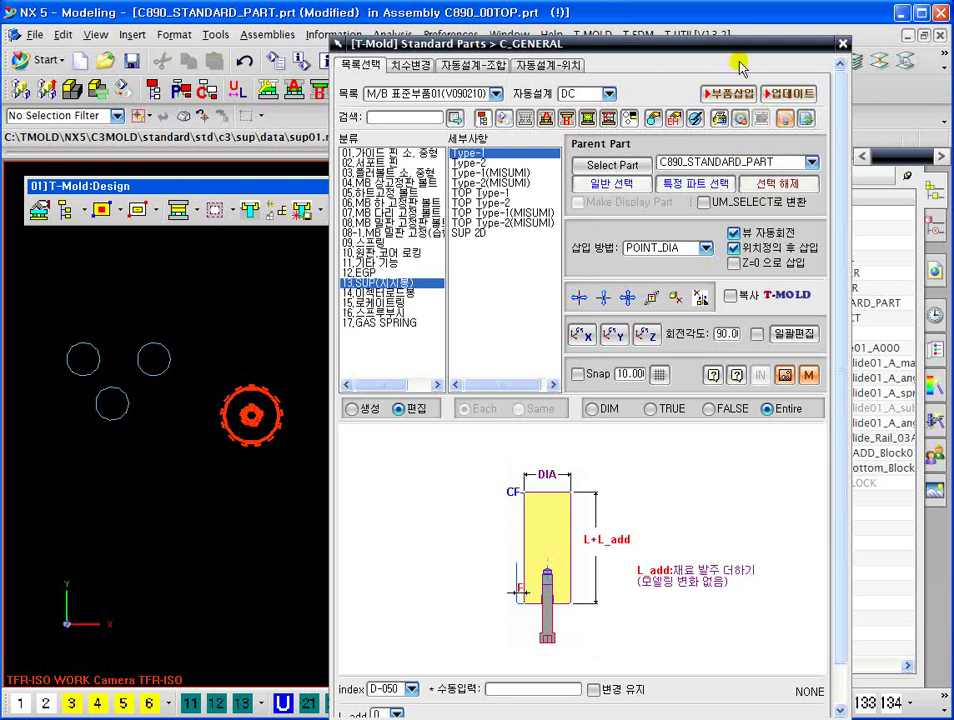
{"action": "left_click_drag", "start_coordinate": [543, 41], "coordinate": [583, 23]}
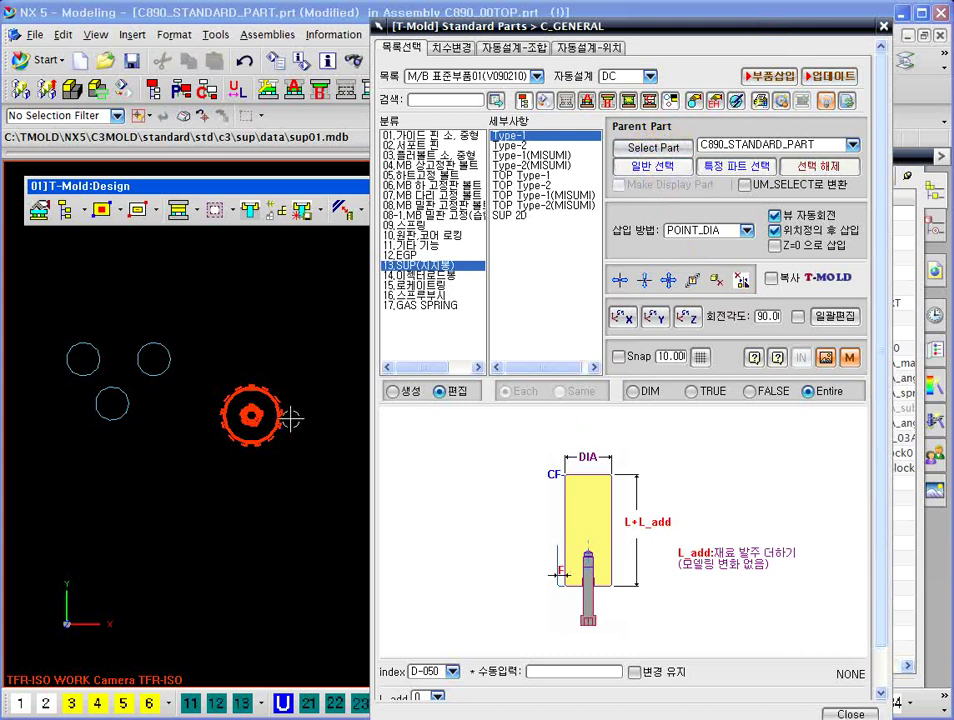
{"action": "scroll", "coordinate": [288, 415], "scroll_direction": "down", "scroll_amount": 3}
{"action": "middle_click_drag", "start_coordinate": [313, 305], "coordinate": [258, 364]}
{"action": "scroll", "coordinate": [282, 322], "scroll_direction": "up", "scroll_amount": 3}
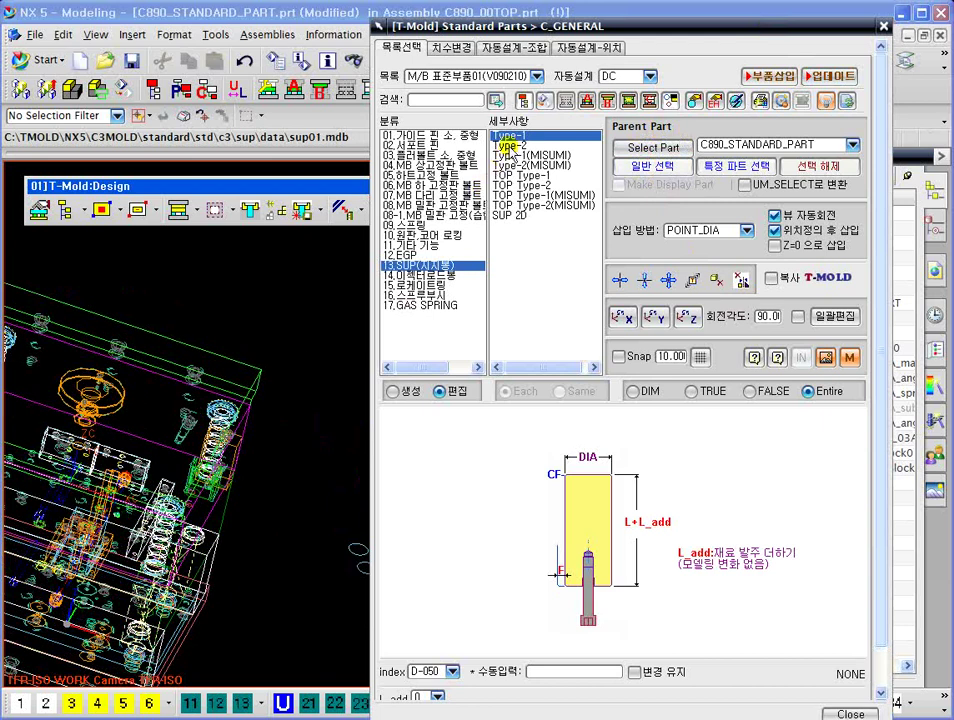
{"action": "left_click", "coordinate": [499, 136]}
{"action": "middle_click_drag", "start_coordinate": [275, 472], "coordinate": [262, 405]}
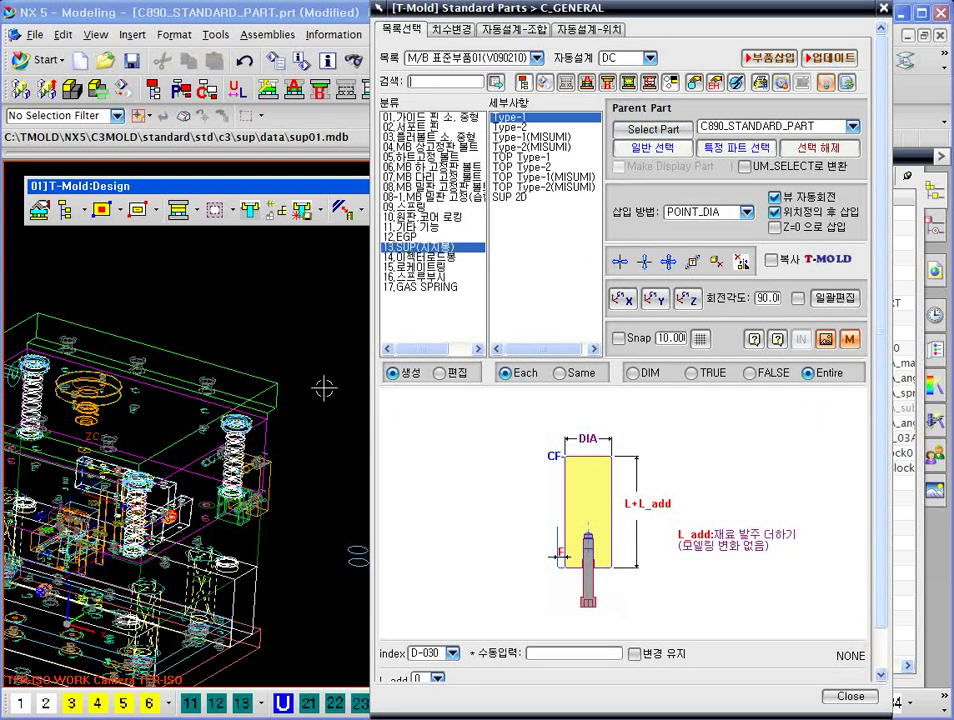
{"action": "left_click", "coordinate": [536, 158]}
Look through the Parent Part choices for the TOP Type-1 pillar, keeping C890_STANDARD_PART selected
{"action": "left_click", "coordinate": [735, 128]}
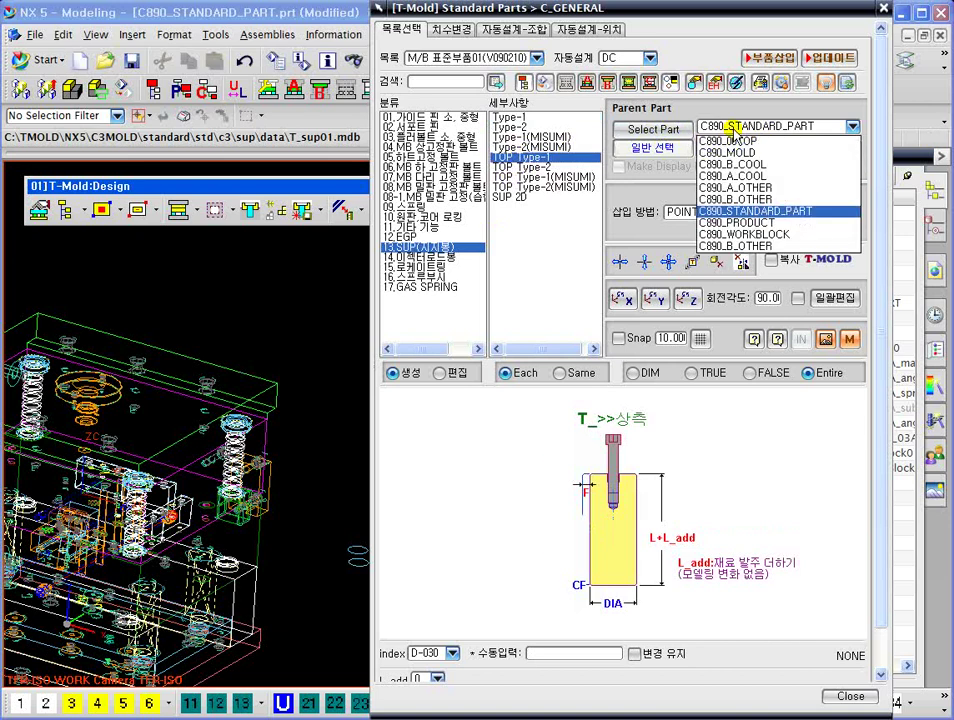
{"action": "left_click", "coordinate": [735, 128]}
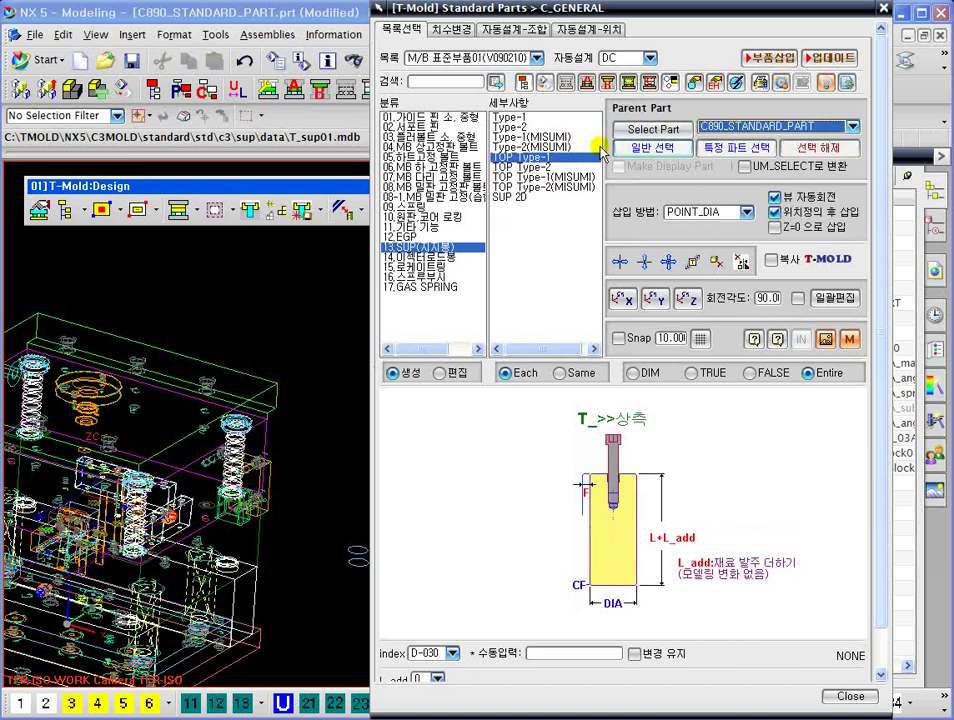
{"action": "left_click", "coordinate": [747, 128]}
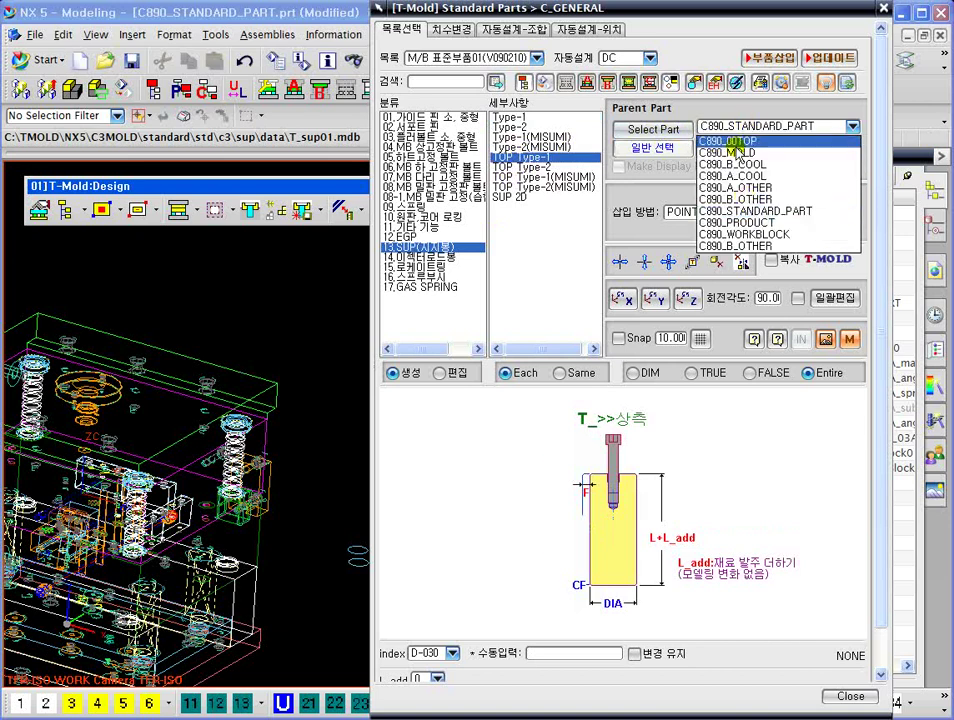
{"action": "left_click", "coordinate": [743, 127]}
{"action": "left_click_drag", "start_coordinate": [679, 7], "coordinate": [662, 38]}
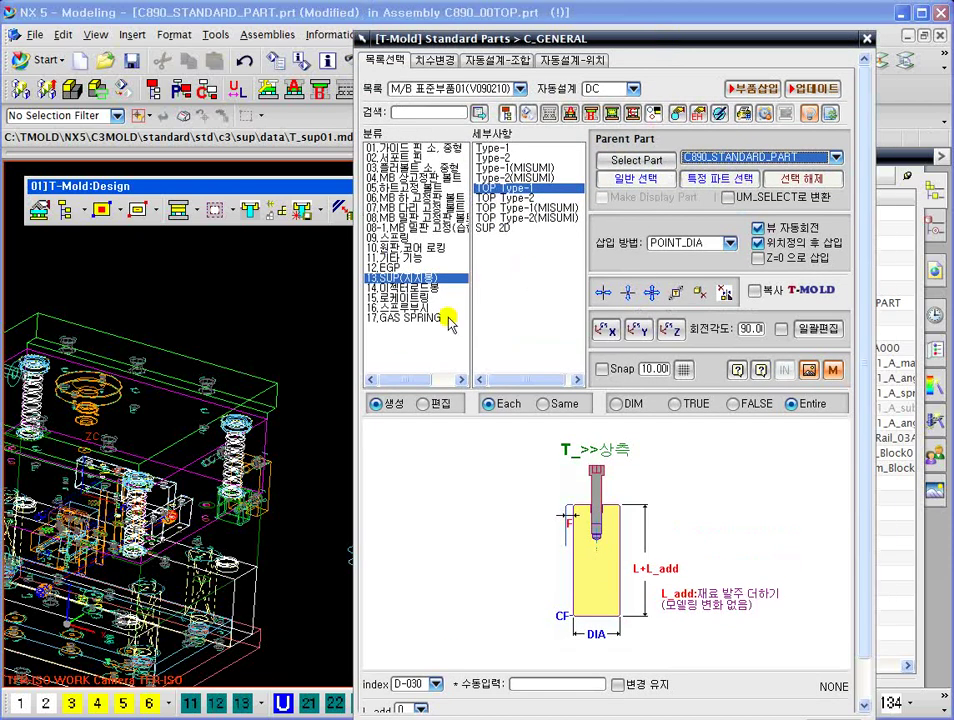
{"action": "left_click", "coordinate": [760, 158]}
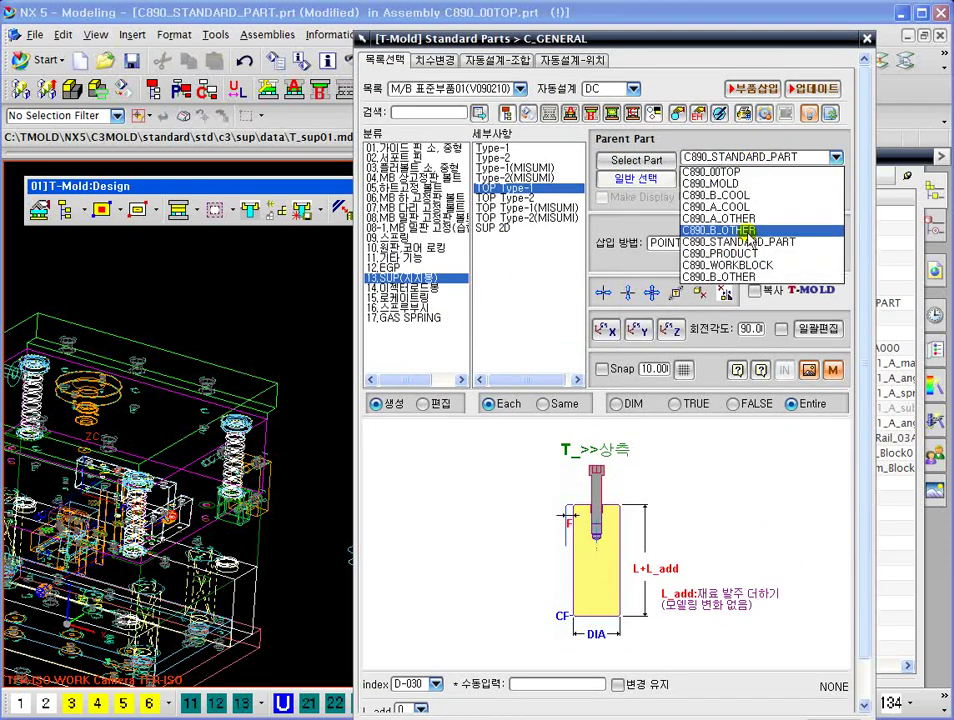
{"action": "left_click", "coordinate": [740, 158]}
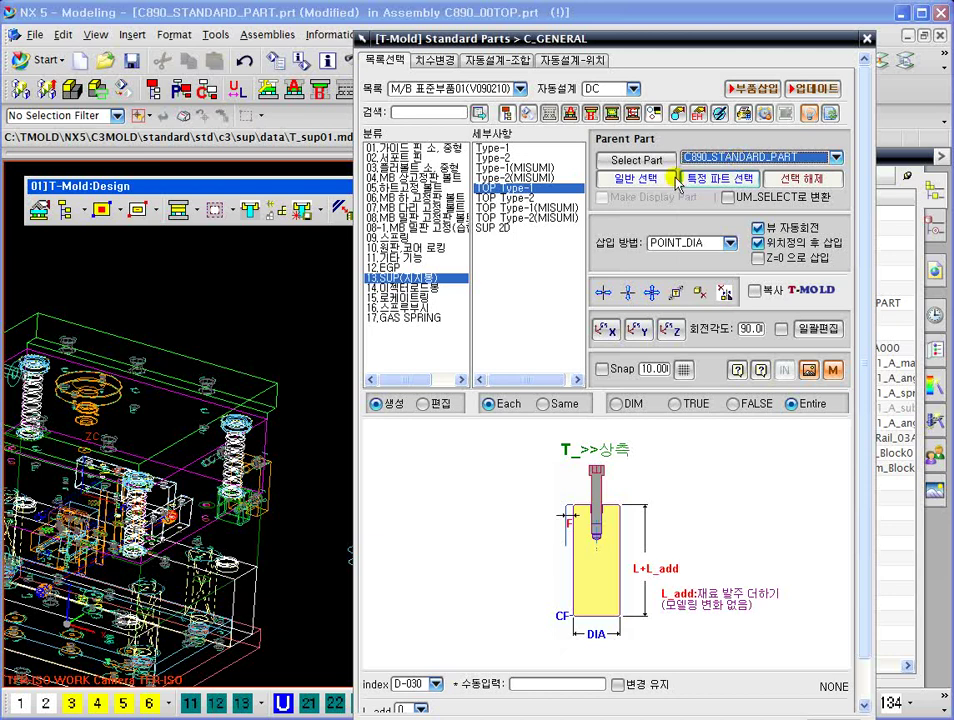
{"action": "middle_click_drag", "start_coordinate": [285, 381], "coordinate": [273, 386]}
{"action": "middle_click_drag", "start_coordinate": [269, 334], "coordinate": [216, 297]}
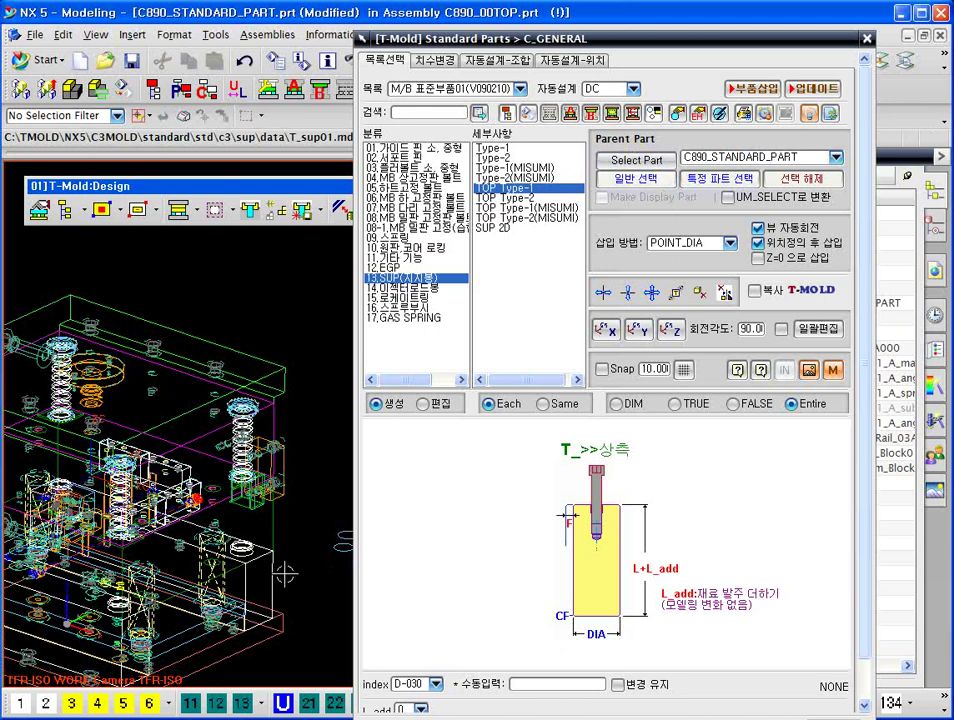
{"action": "middle_click_drag", "start_coordinate": [285, 582], "coordinate": [285, 386], "text": "shift"}
{"action": "scroll", "coordinate": [214, 473], "scroll_direction": "up", "scroll_amount": 2}
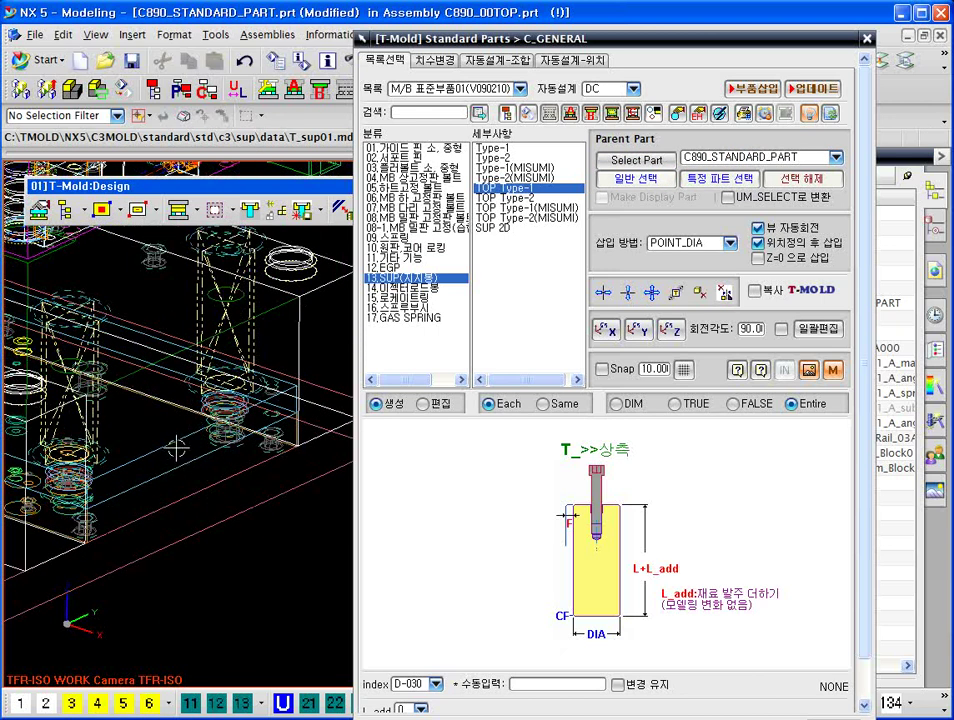
{"action": "scroll", "coordinate": [253, 560], "scroll_direction": "down", "scroll_amount": 2}
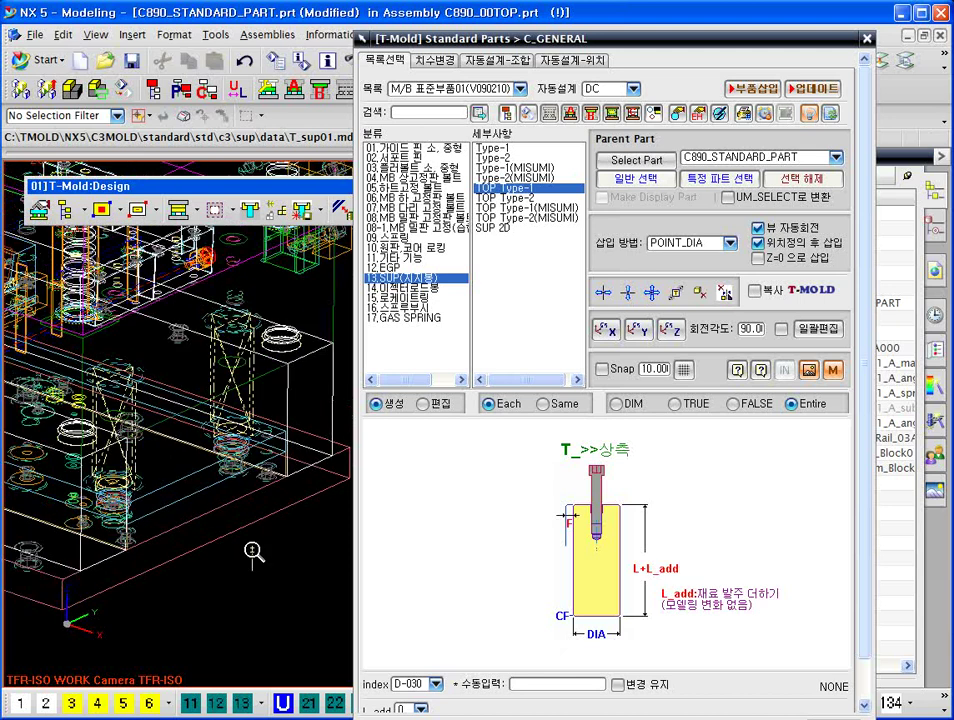
Pick the C890_E_PLATE component in the model as the parent part for the TOP Type-1 pillar
{"action": "left_click", "coordinate": [637, 160]}
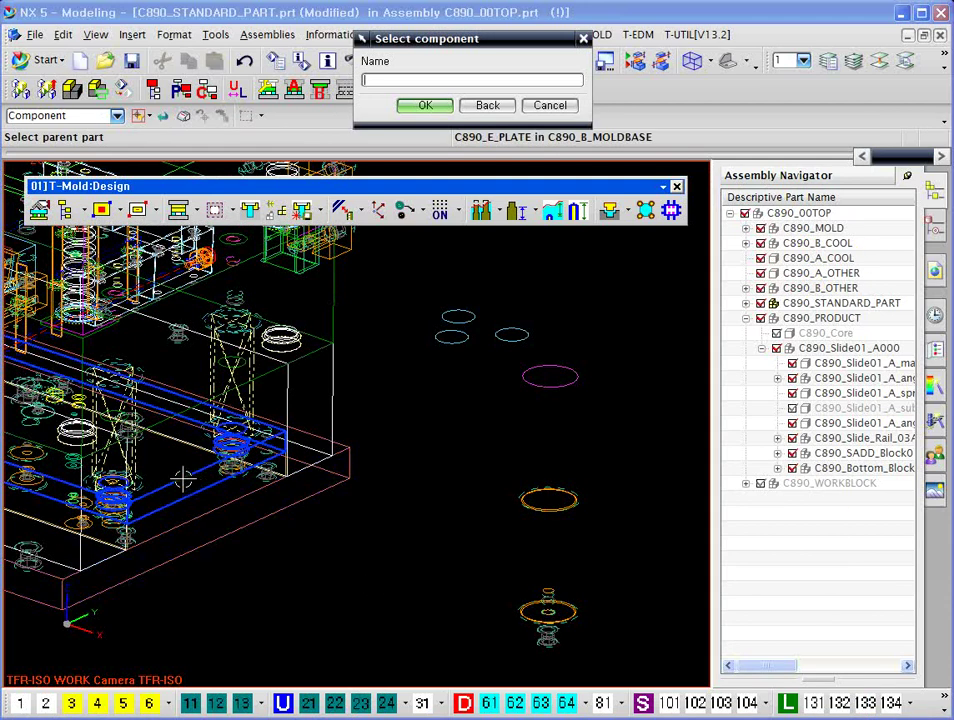
{"action": "left_click", "coordinate": [183, 481]}
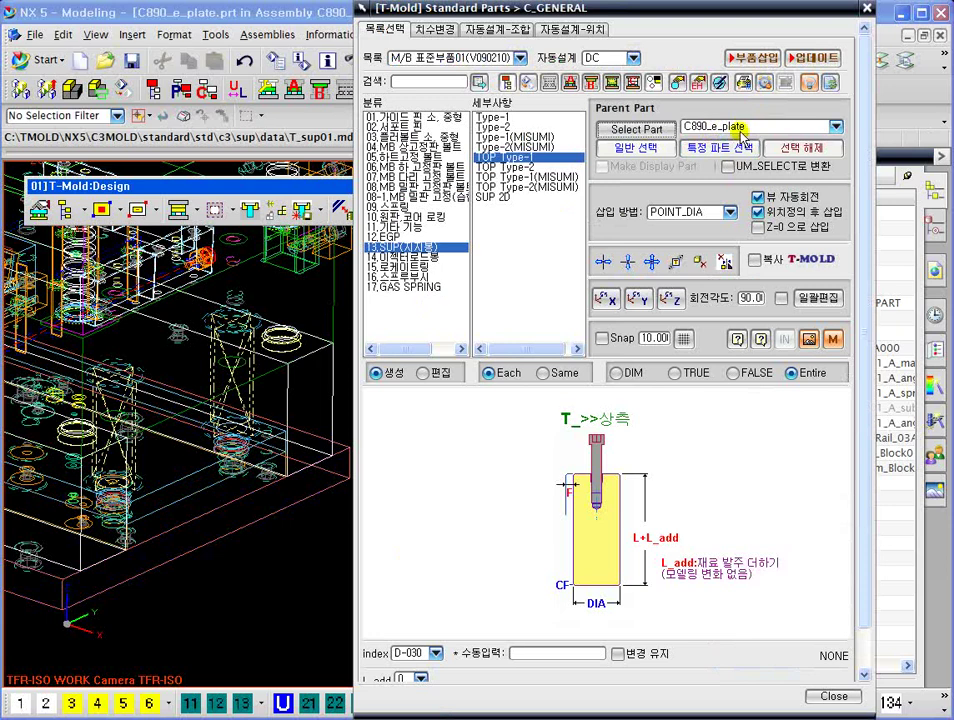
{"action": "left_click", "coordinate": [734, 127]}
{"action": "left_click", "coordinate": [738, 129]}
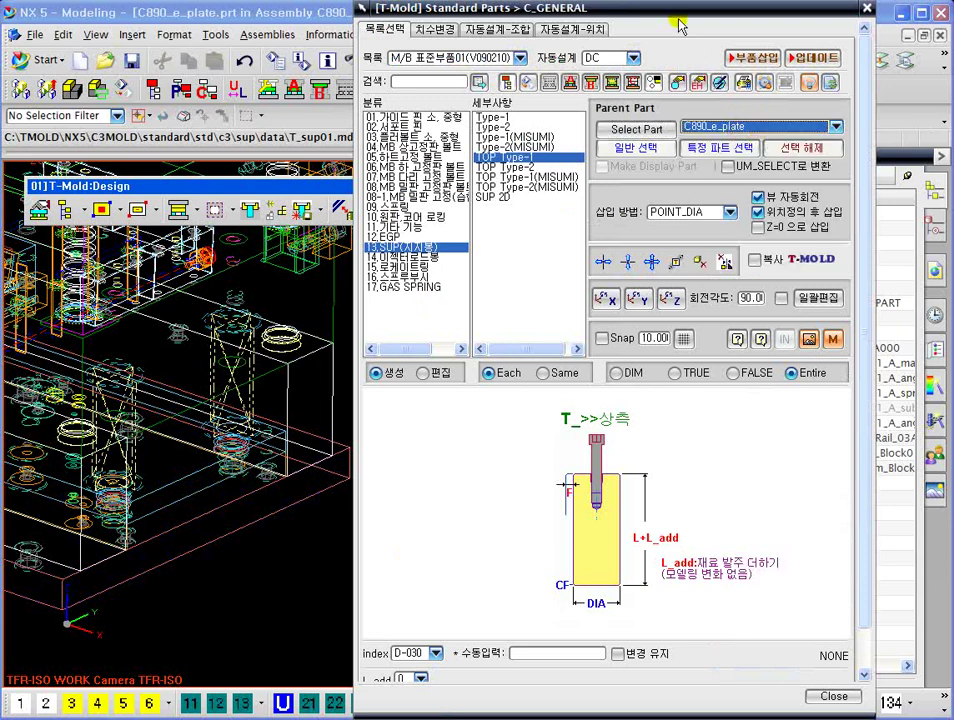
{"action": "left_click_drag", "start_coordinate": [676, 14], "coordinate": [676, 64]}
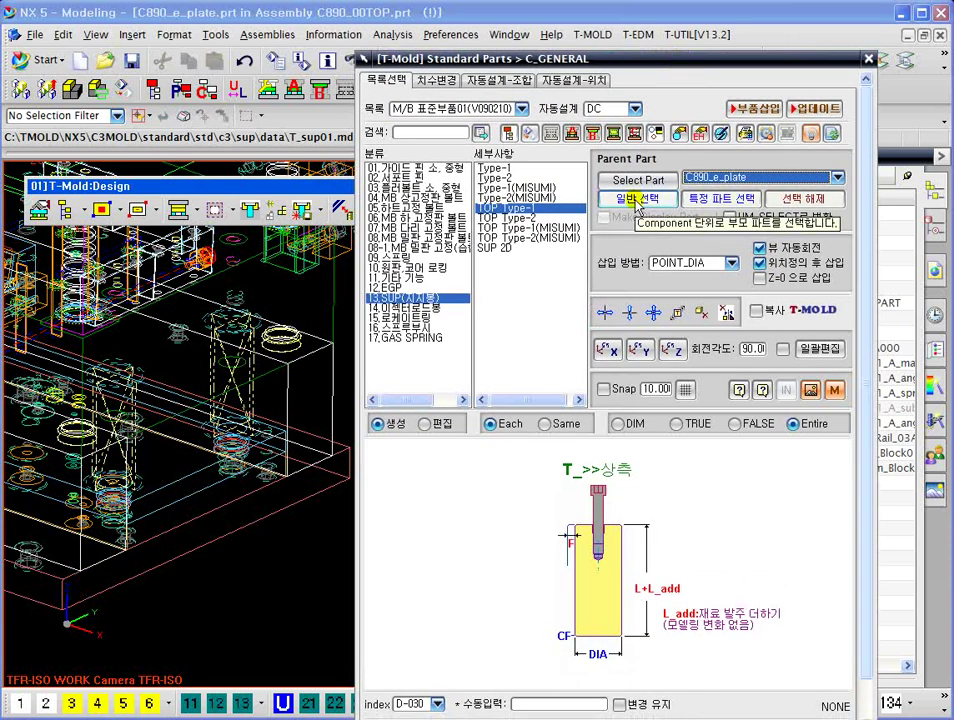
View the 슬라이드 완품 part list, then switch to the 슬라이드 마법사 list
{"action": "left_click", "coordinate": [455, 108]}
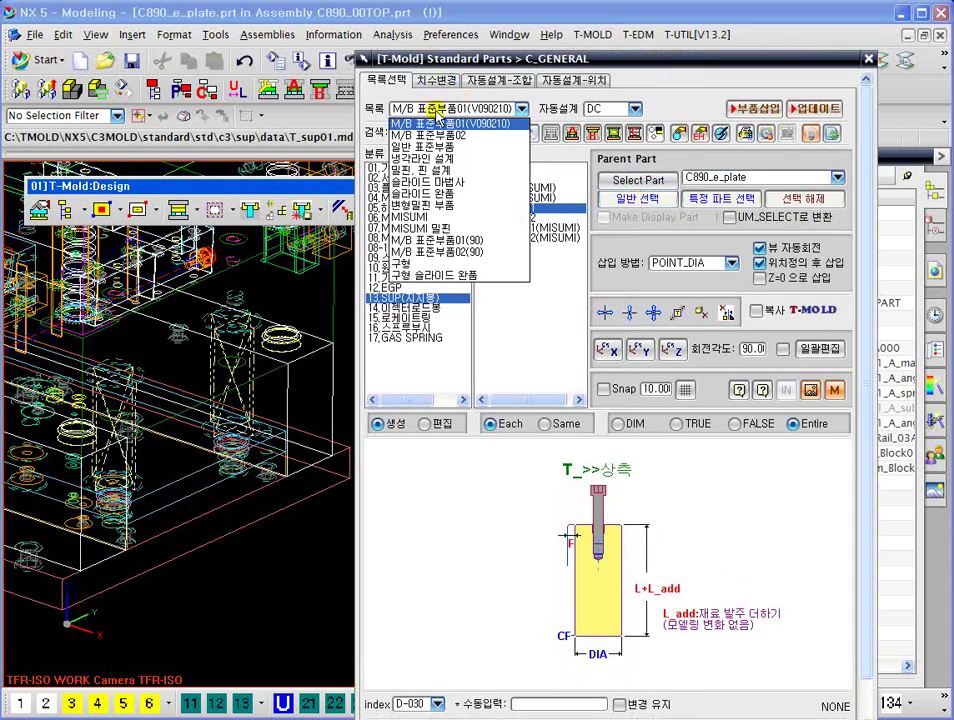
{"action": "left_click", "coordinate": [440, 195]}
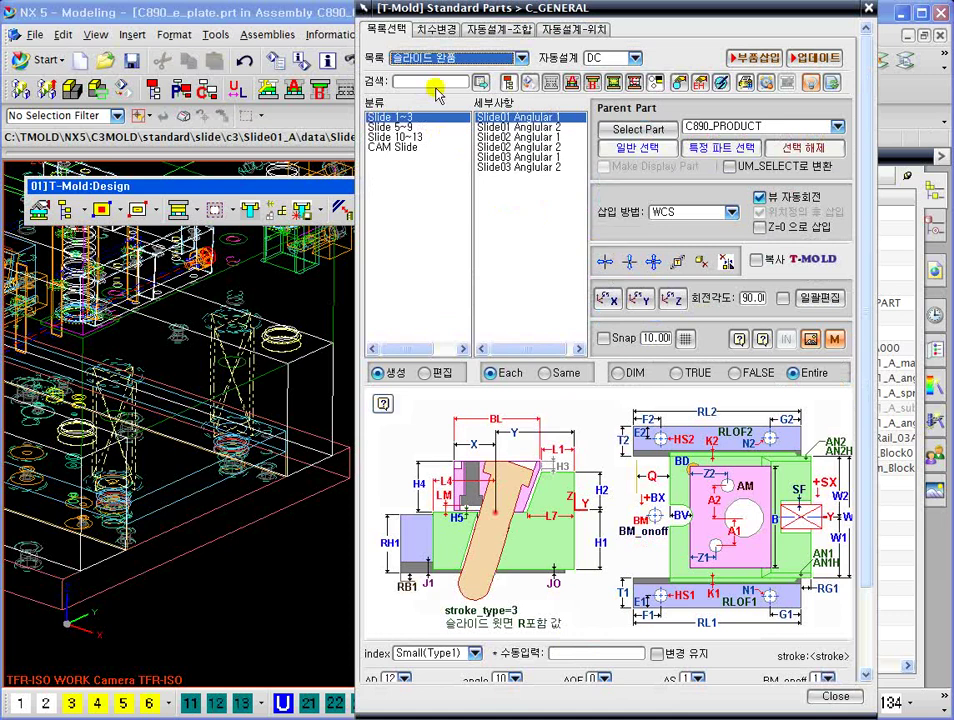
{"action": "left_click", "coordinate": [455, 57]}
{"action": "left_click", "coordinate": [445, 130]}
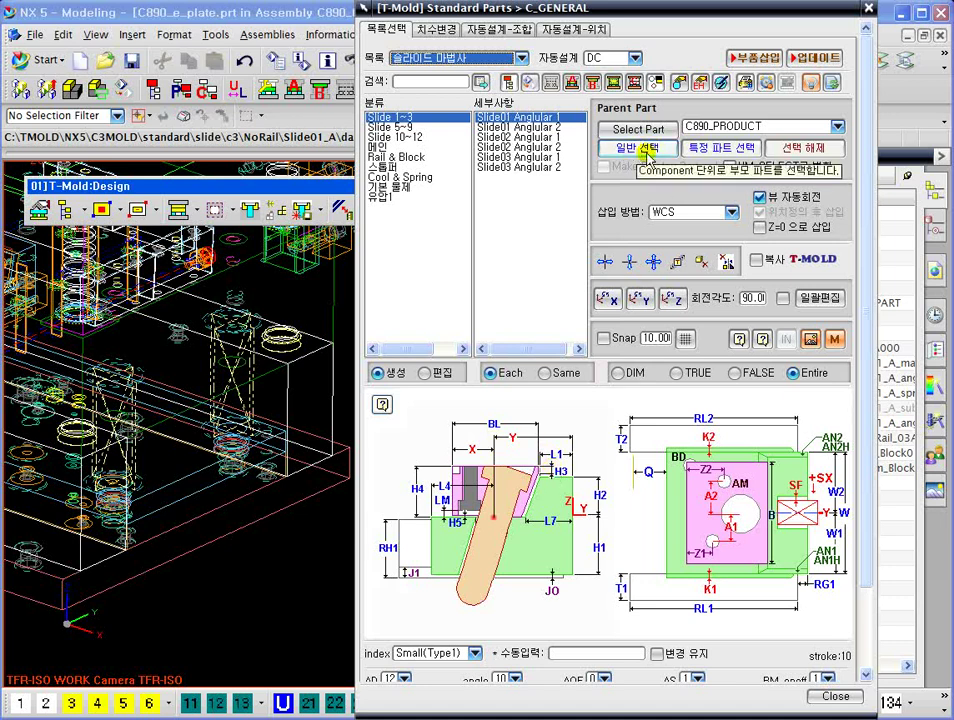
Look through the insertion methods for Slide01 Anglular 1, choosing NULL, WCS and finally PLANE
{"action": "left_click", "coordinate": [690, 213]}
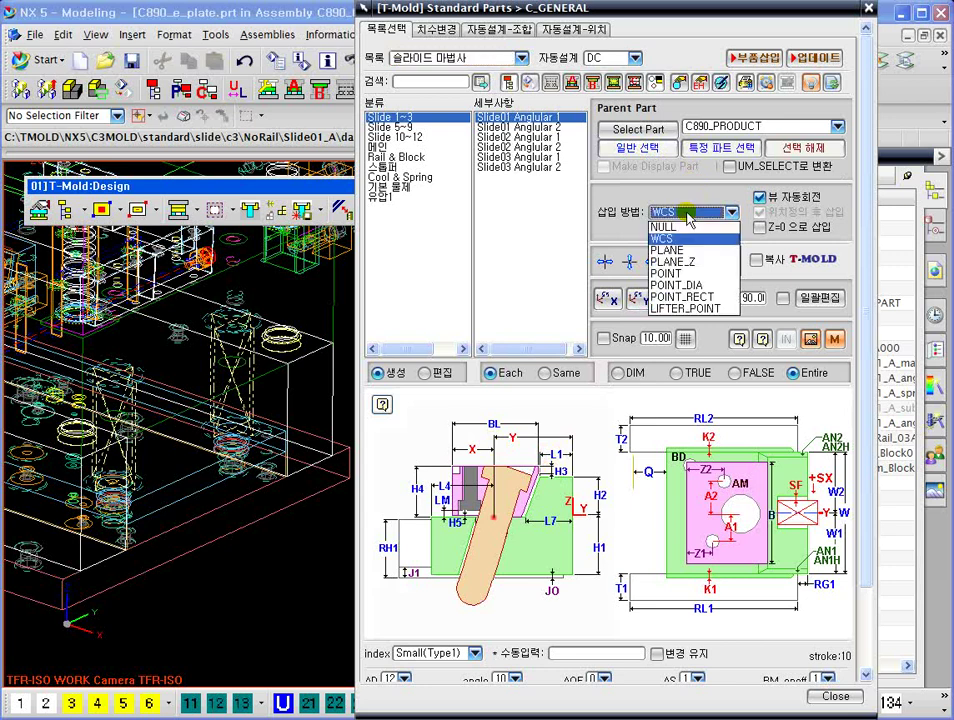
{"action": "left_click", "coordinate": [690, 214]}
{"action": "left_click", "coordinate": [686, 213]}
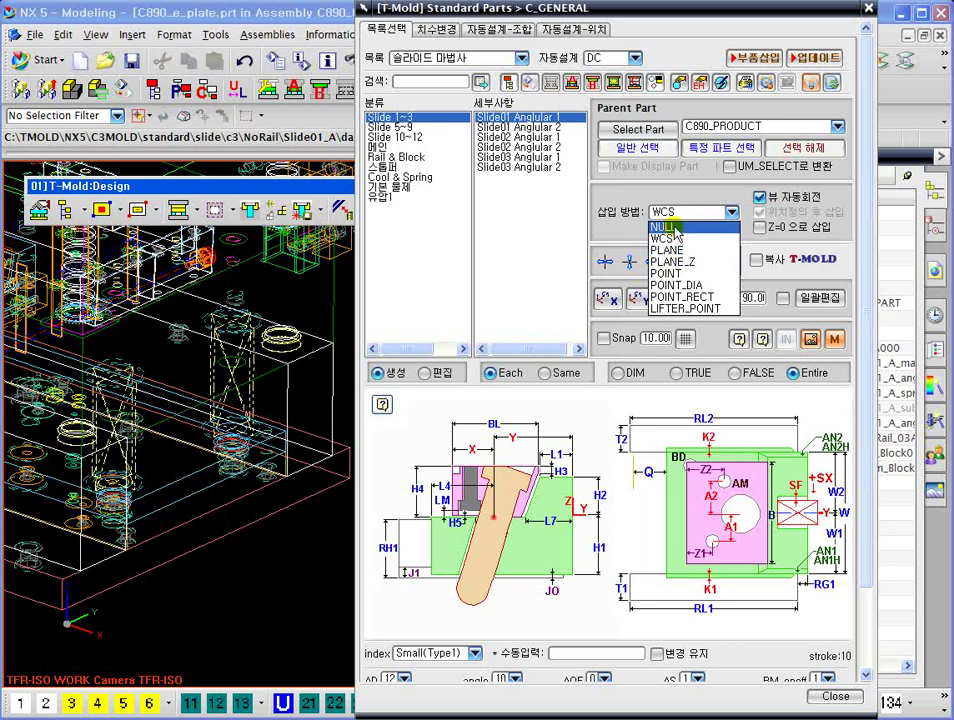
{"action": "left_click", "coordinate": [668, 227]}
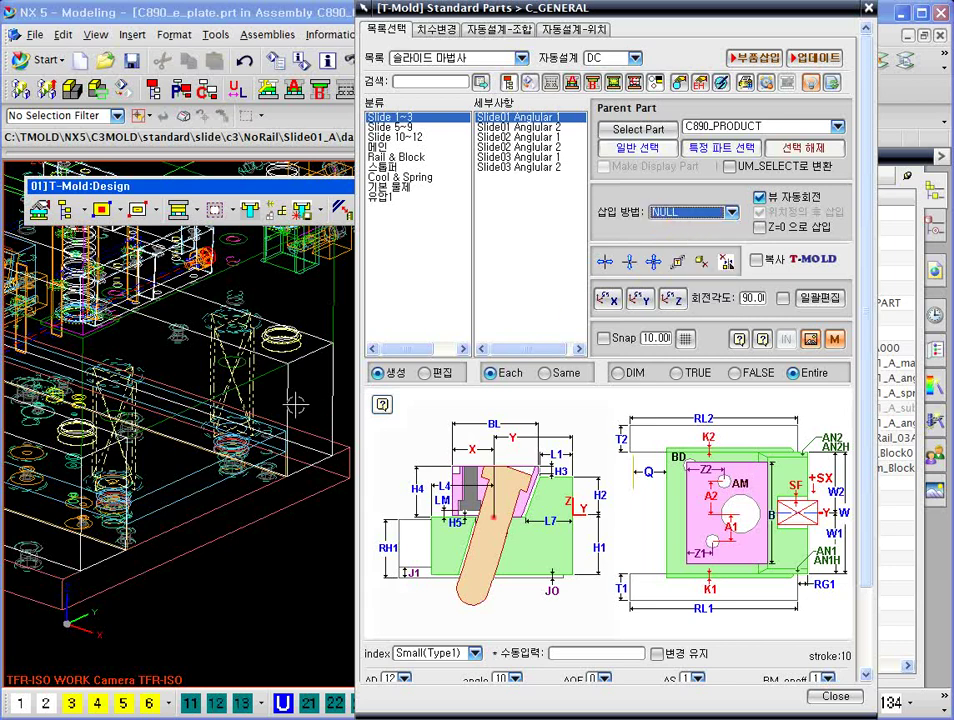
{"action": "scroll", "coordinate": [295, 404], "scroll_direction": "down", "scroll_amount": 5}
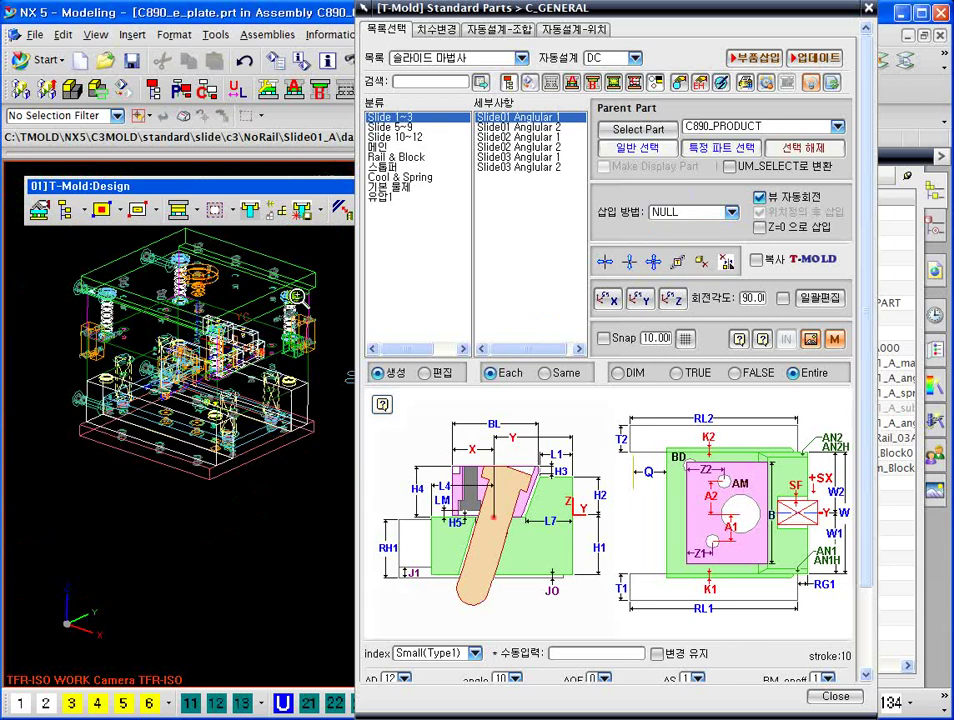
{"action": "left_click", "coordinate": [677, 218]}
{"action": "left_click", "coordinate": [678, 240]}
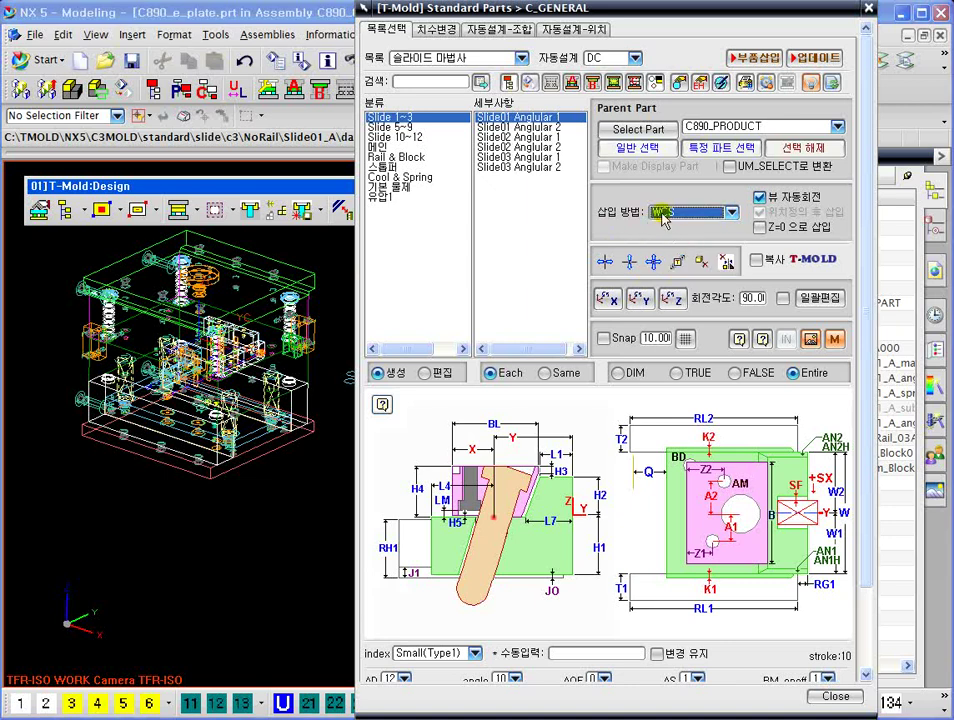
{"action": "left_click", "coordinate": [662, 214]}
{"action": "left_click", "coordinate": [668, 247]}
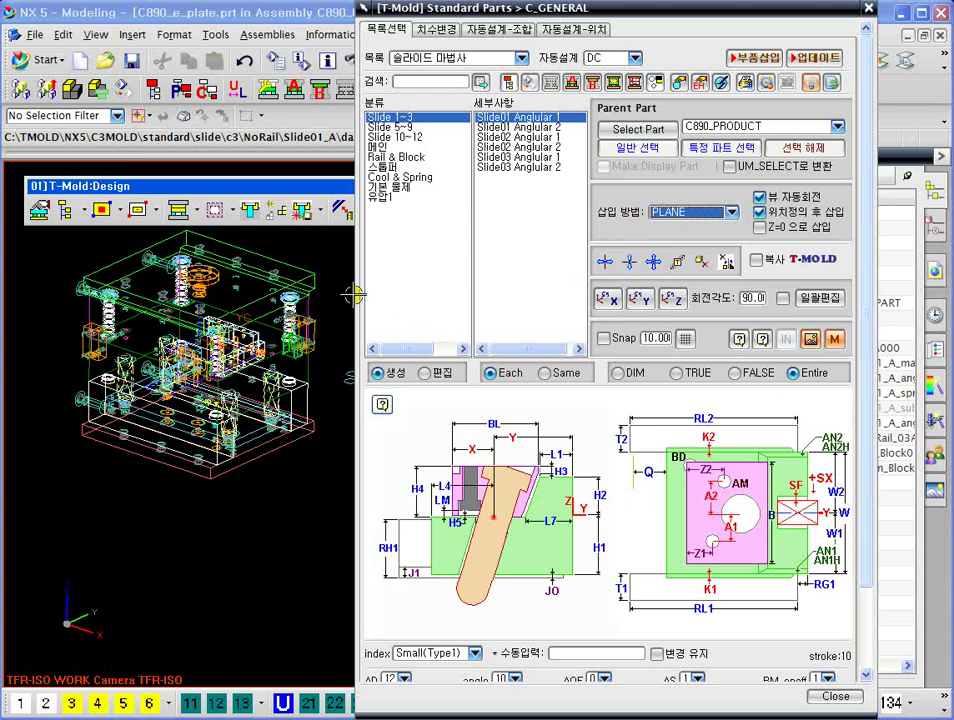
{"action": "left_click", "coordinate": [755, 57]}
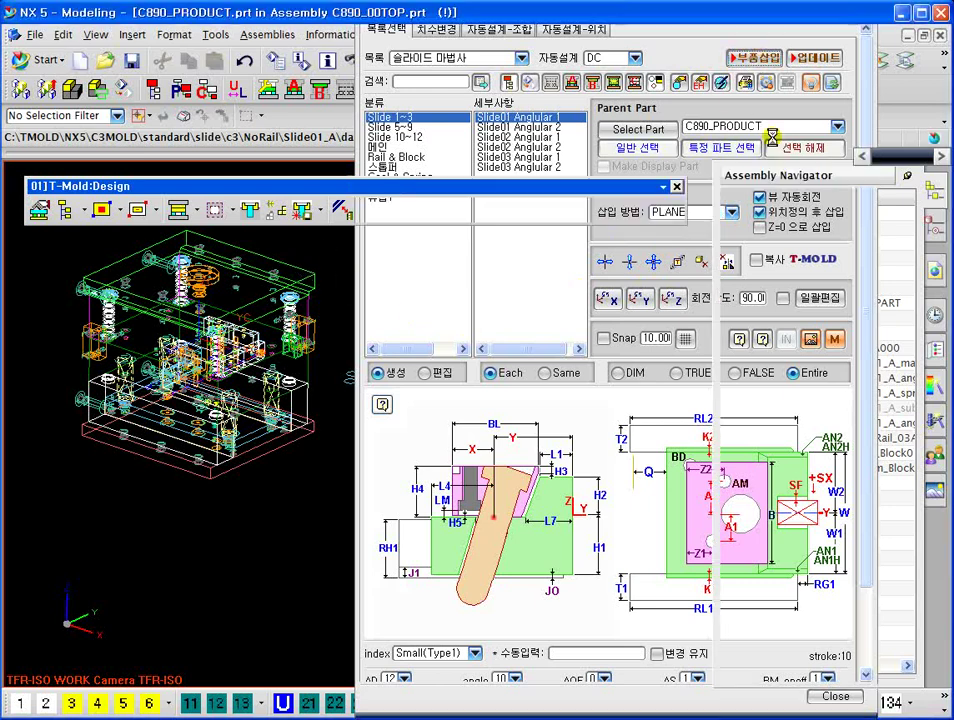
{"action": "scroll", "coordinate": [270, 251], "scroll_direction": "up", "scroll_amount": 2}
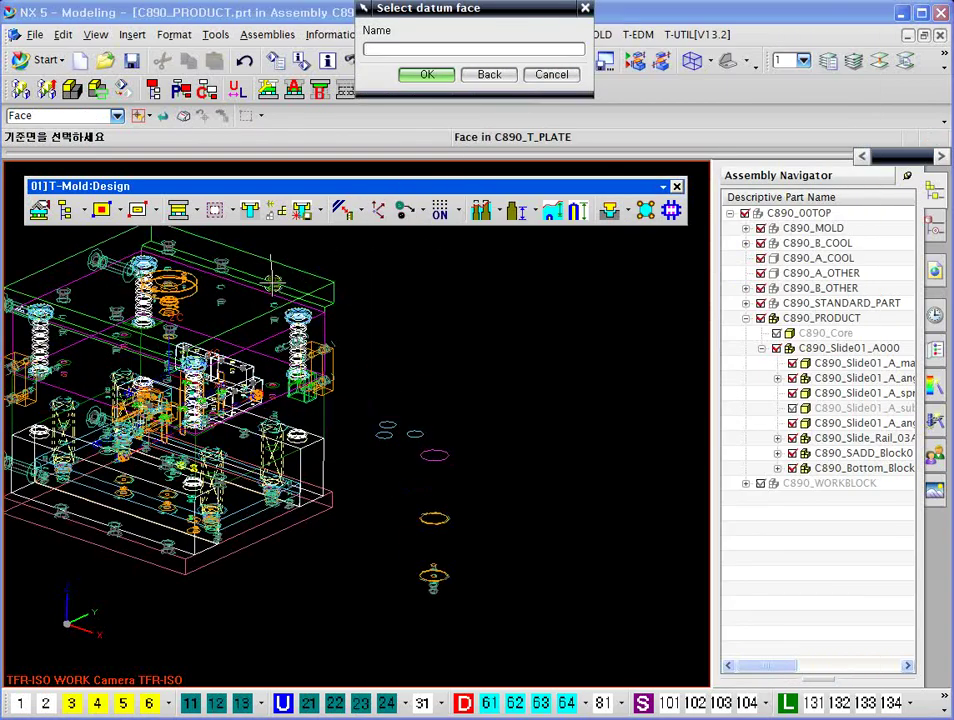
{"action": "left_click_drag", "start_coordinate": [426, 10], "coordinate": [427, 199]}
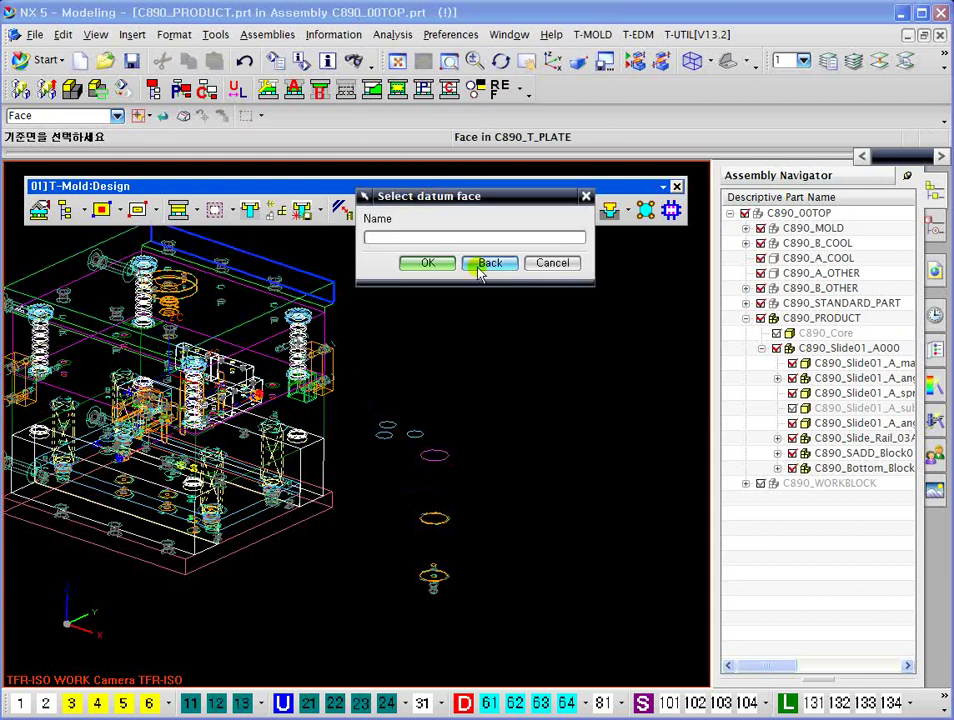
{"action": "left_click", "coordinate": [553, 263]}
{"action": "left_click", "coordinate": [732, 212]}
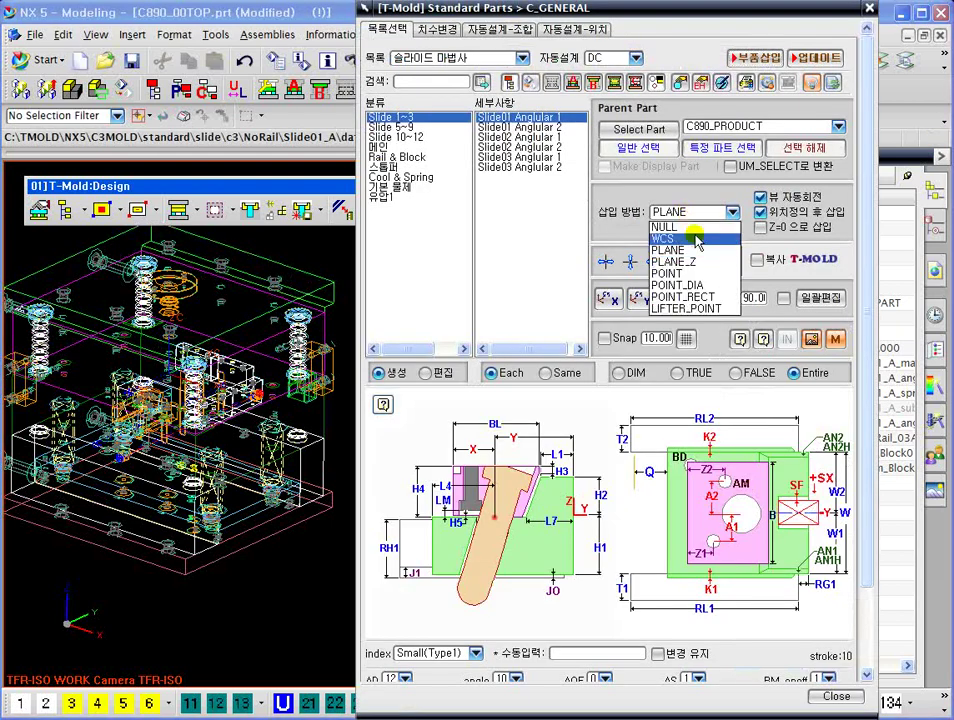
{"action": "left_click", "coordinate": [699, 215]}
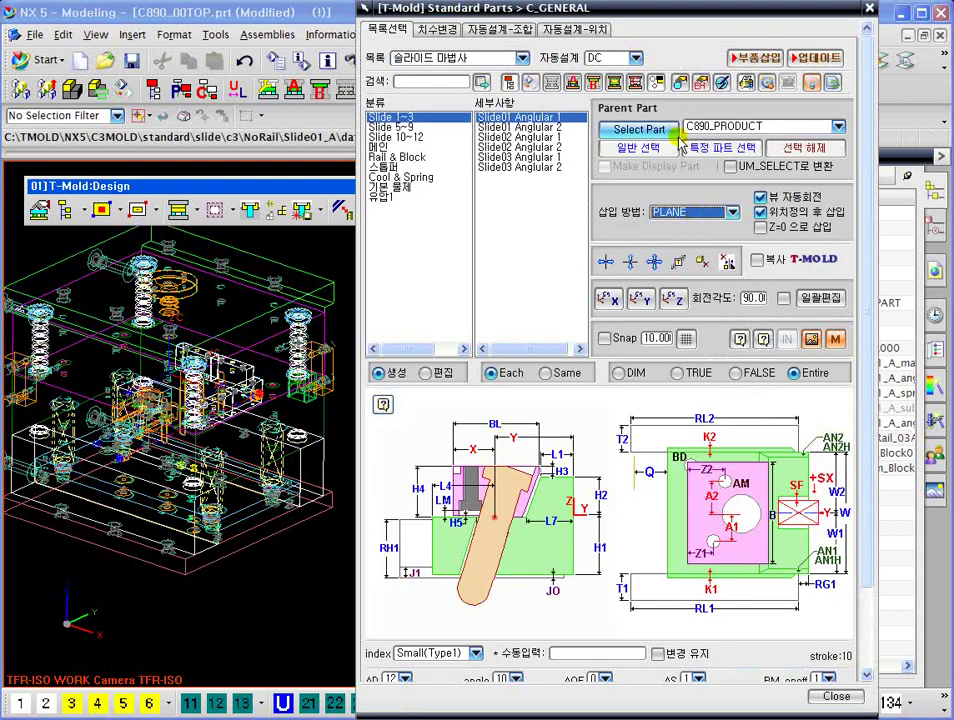
Move the Standard Parts dialog out of the way and switch the displayed part to ABC.prt
{"action": "left_click_drag", "start_coordinate": [695, 15], "coordinate": [620, 216]}
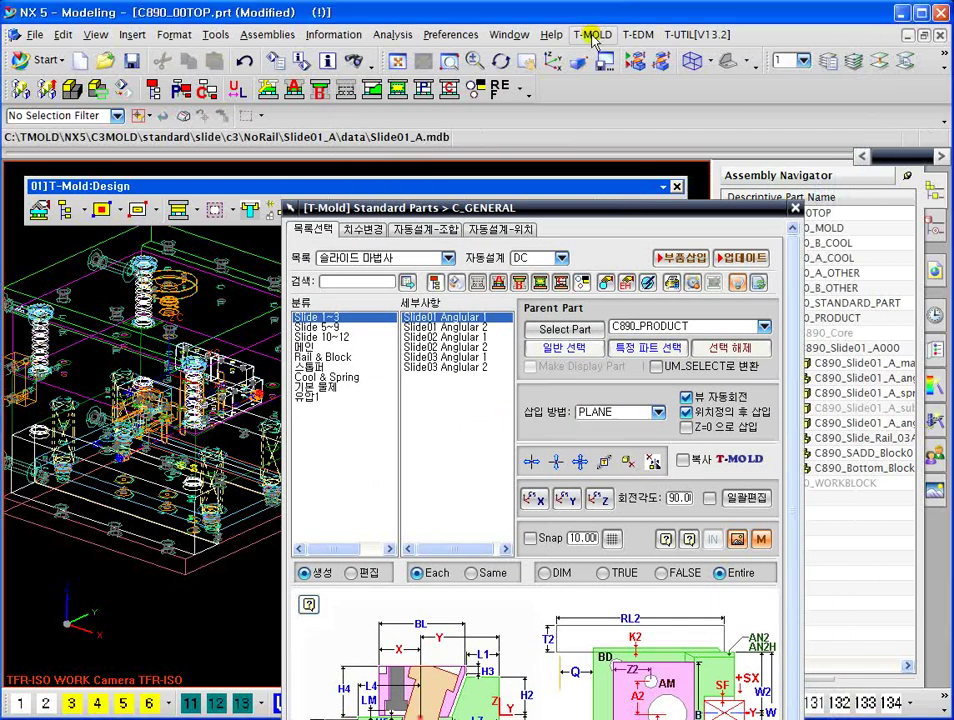
{"action": "left_click", "coordinate": [553, 36]}
{"action": "left_click", "coordinate": [511, 35]}
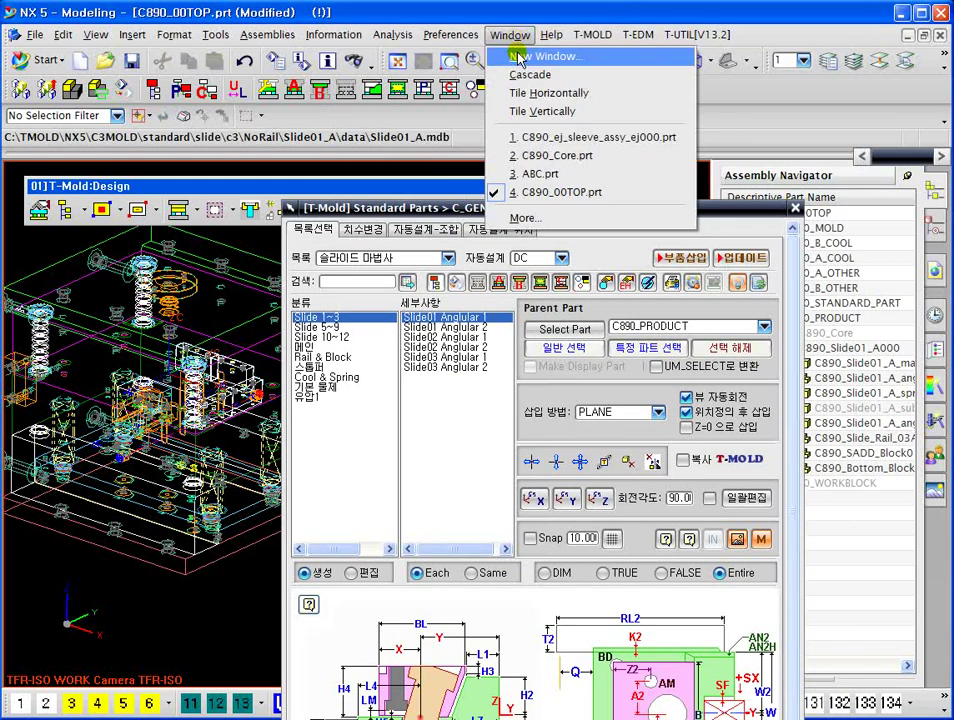
{"action": "left_click", "coordinate": [547, 174]}
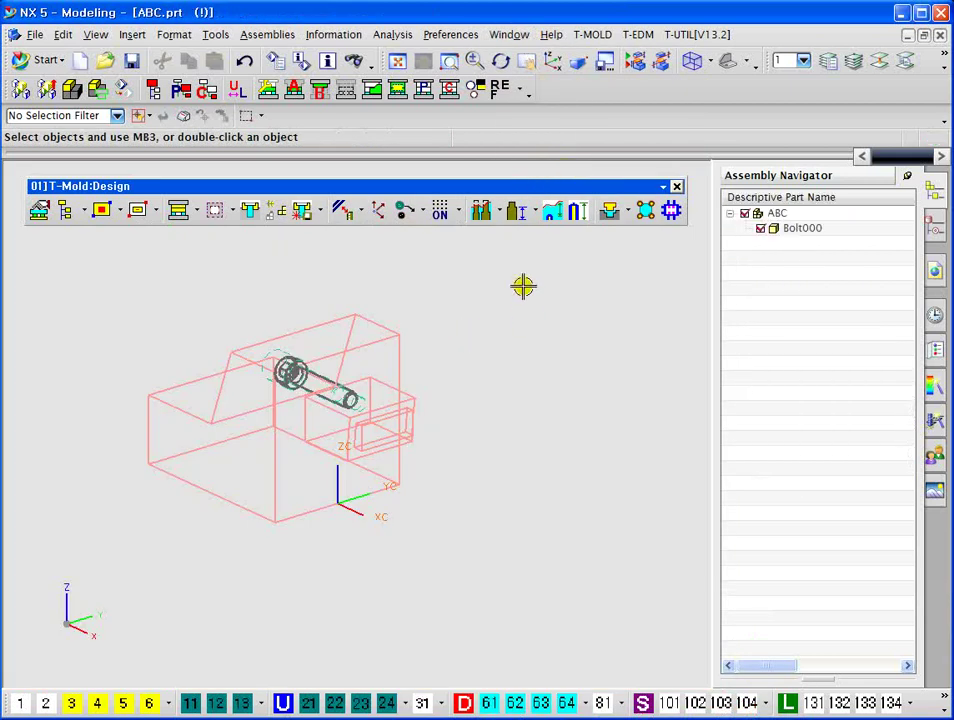
Delete the existing Bolt000 component from ABC with the T-Mold Translate Component function
{"action": "middle_click_drag", "start_coordinate": [522, 283], "coordinate": [526, 340]}
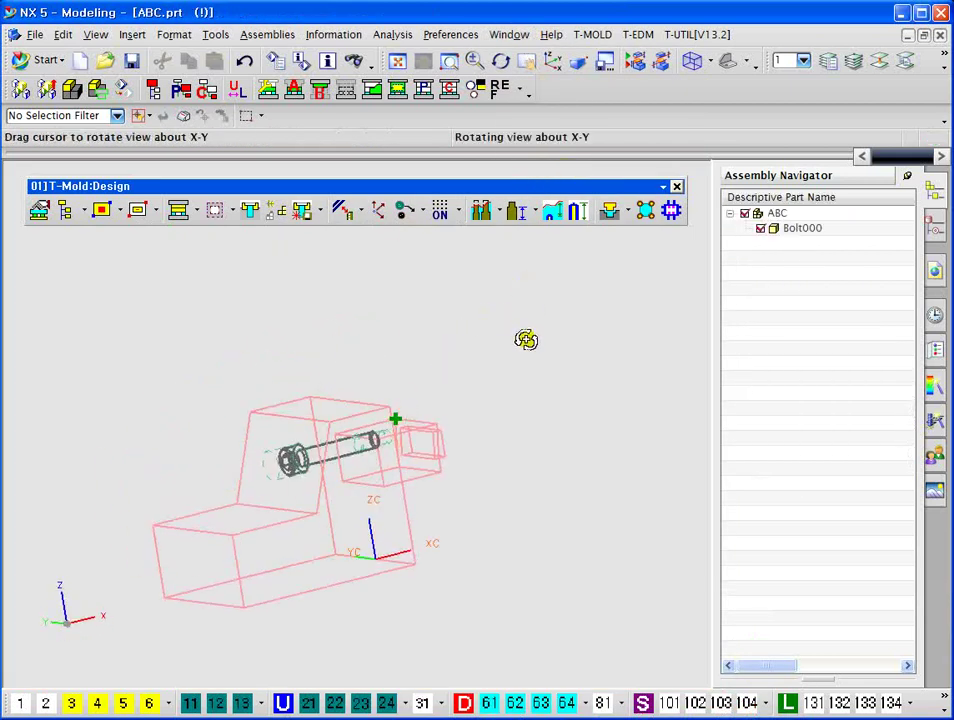
{"action": "left_click", "coordinate": [279, 209]}
{"action": "left_click", "coordinate": [274, 456]}
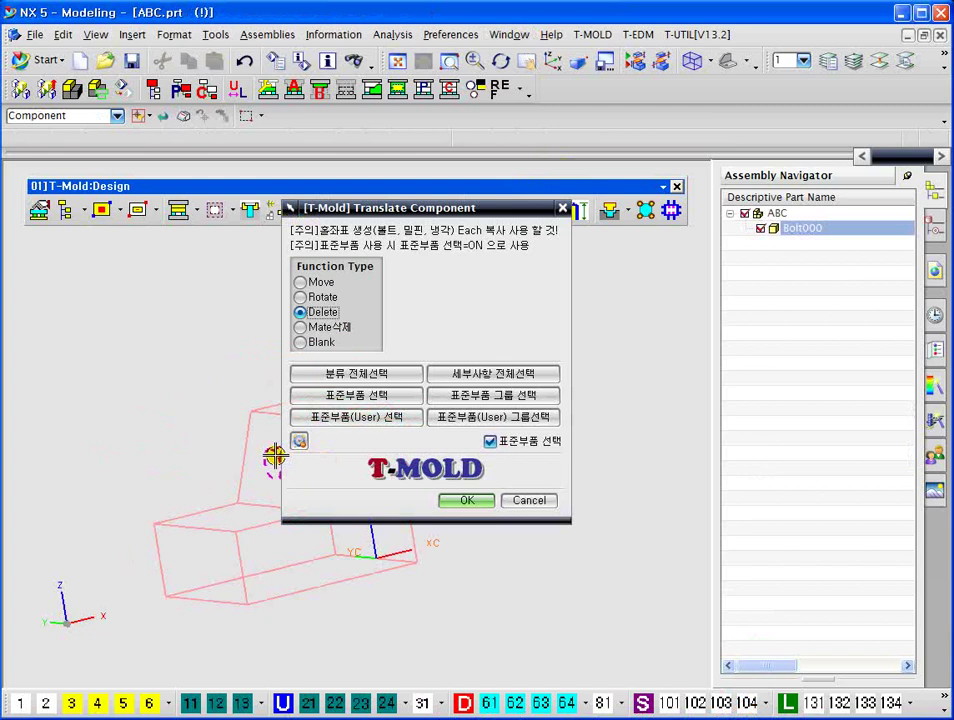
{"action": "left_click", "coordinate": [467, 500]}
{"action": "left_click", "coordinate": [475, 384]}
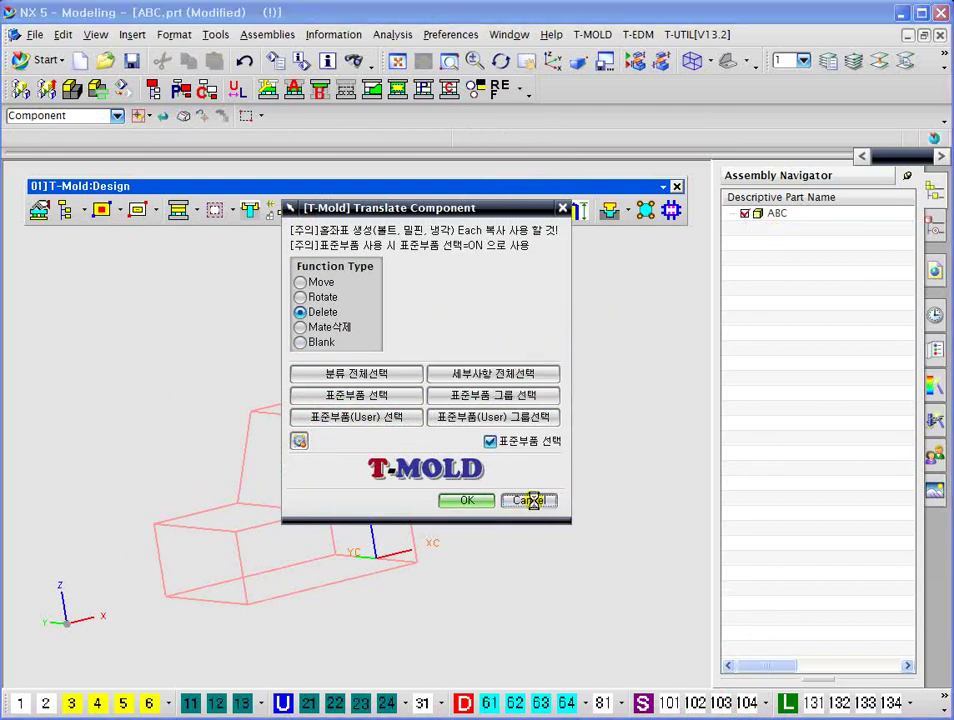
{"action": "left_click", "coordinate": [529, 500]}
Reopen Standard Parts for ABC and load the 일반 표준부품 list with the 육각 볼트 bolt
{"action": "middle_click_drag", "start_coordinate": [592, 395], "coordinate": [533, 356]}
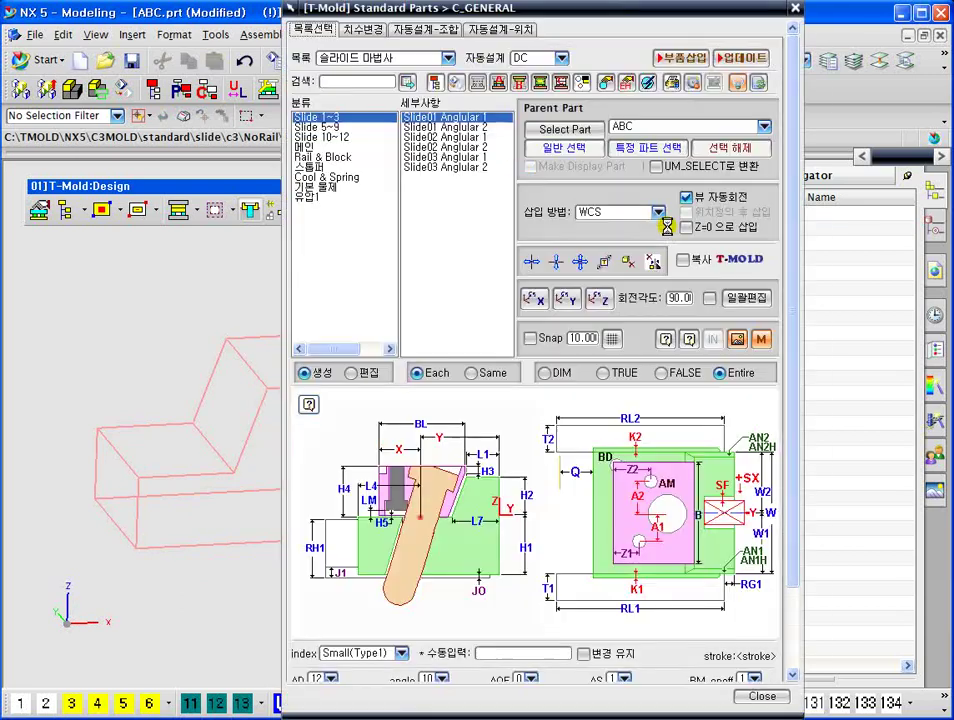
{"action": "left_click", "coordinate": [380, 58]}
{"action": "left_click", "coordinate": [370, 73]}
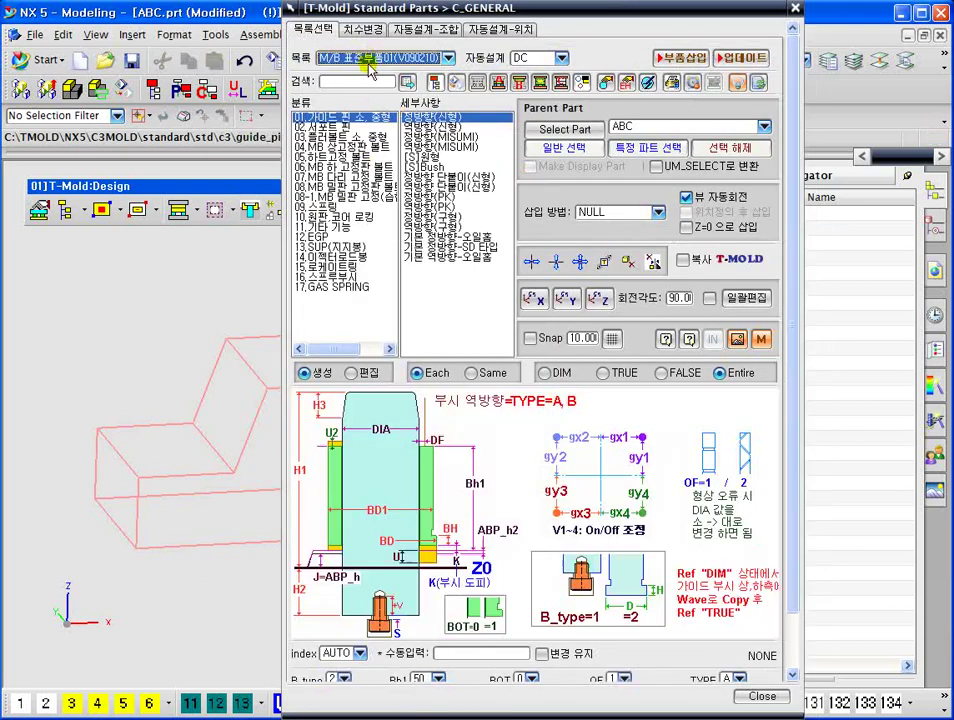
{"action": "left_click", "coordinate": [380, 58]}
{"action": "left_click", "coordinate": [345, 95]}
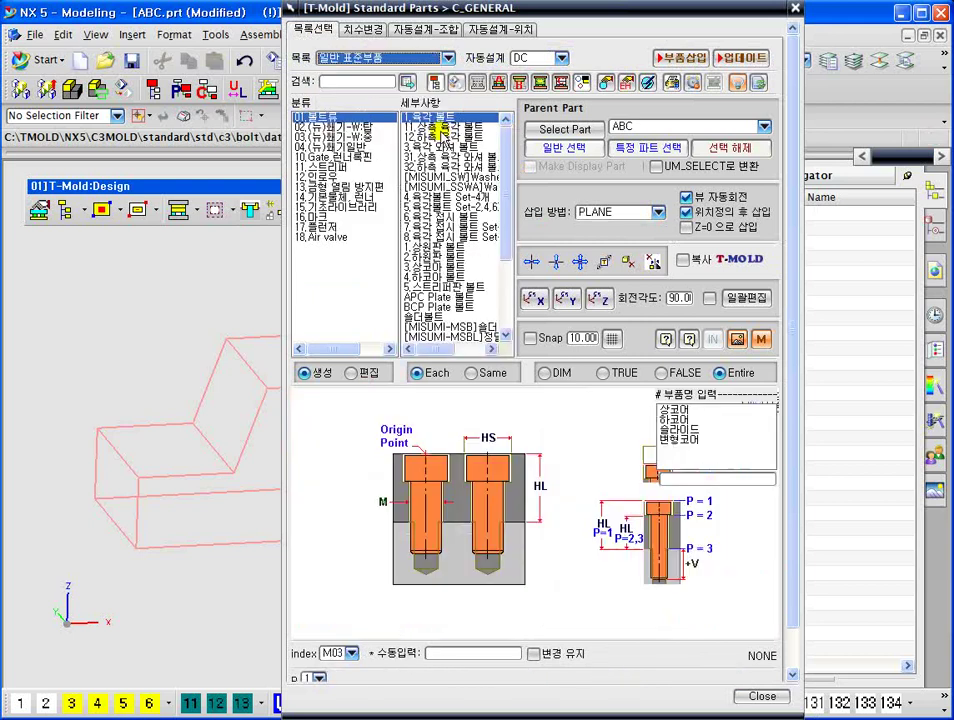
{"action": "left_click_drag", "start_coordinate": [462, 14], "coordinate": [609, 60]}
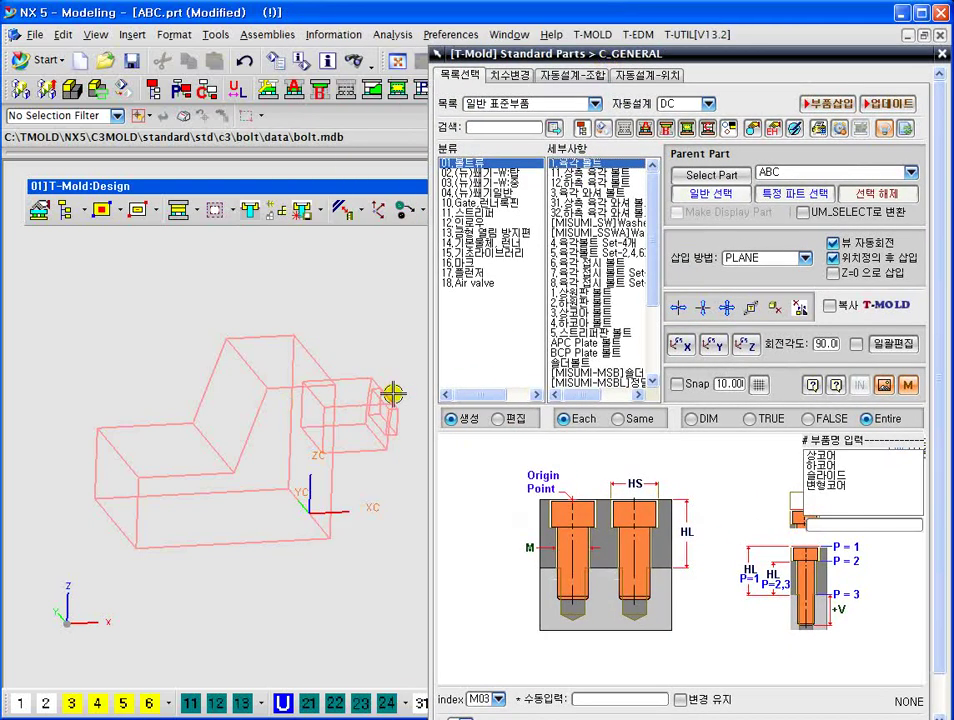
Set the hex bolt's size index to M08
{"action": "middle_click_drag", "start_coordinate": [330, 386], "coordinate": [313, 371]}
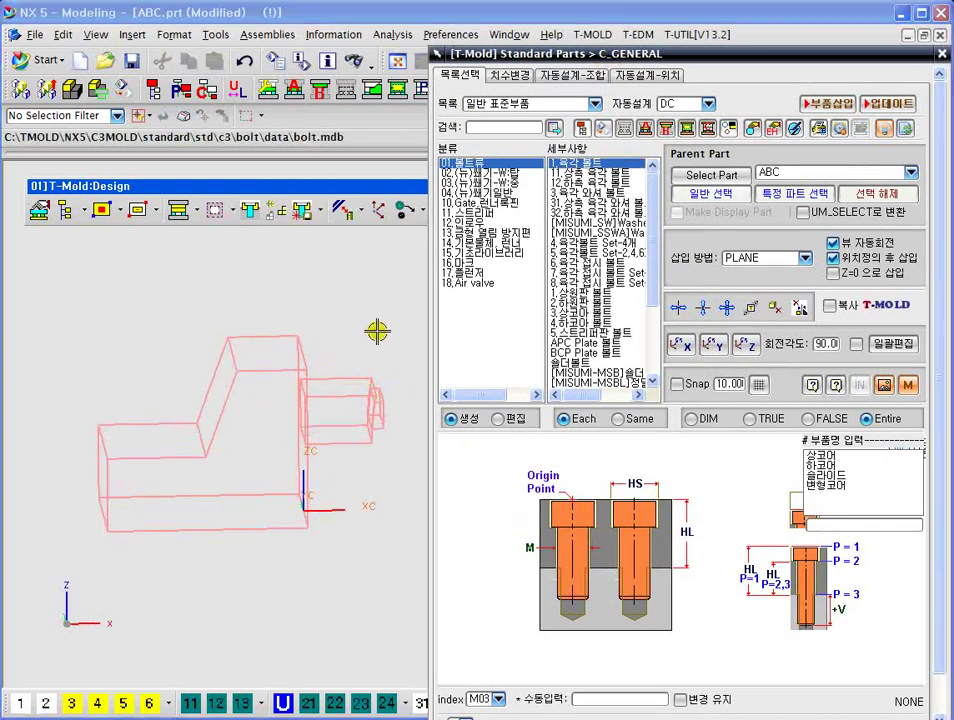
{"action": "middle_click_drag", "start_coordinate": [345, 305], "coordinate": [319, 286], "text": "shift"}
{"action": "left_click_drag", "start_coordinate": [624, 54], "coordinate": [552, 42]}
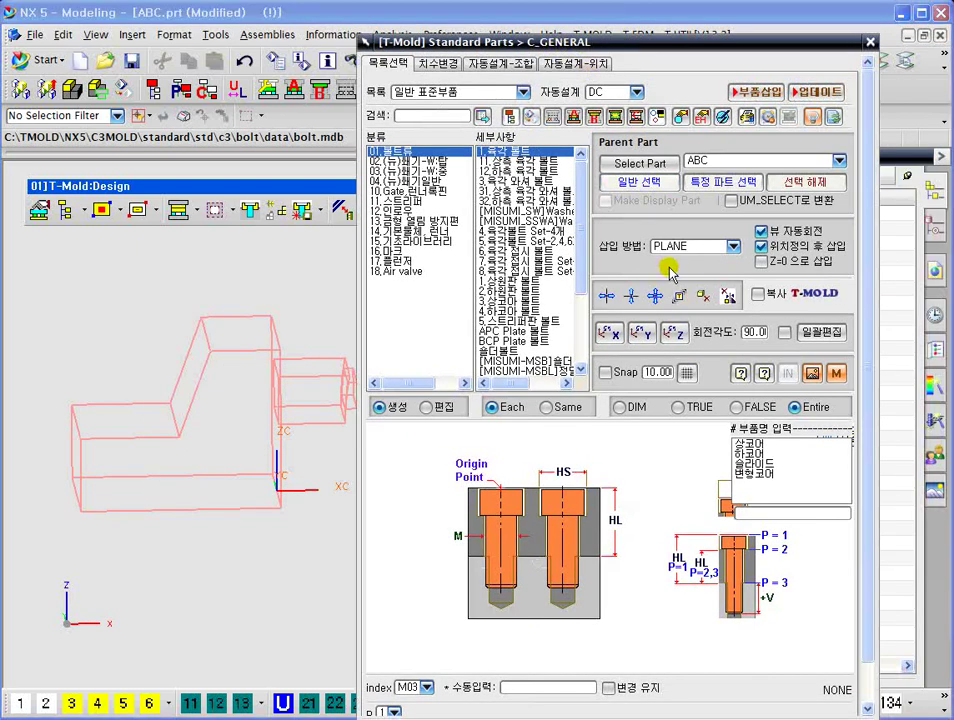
{"action": "left_click", "coordinate": [424, 690]}
{"action": "left_click", "coordinate": [415, 566]}
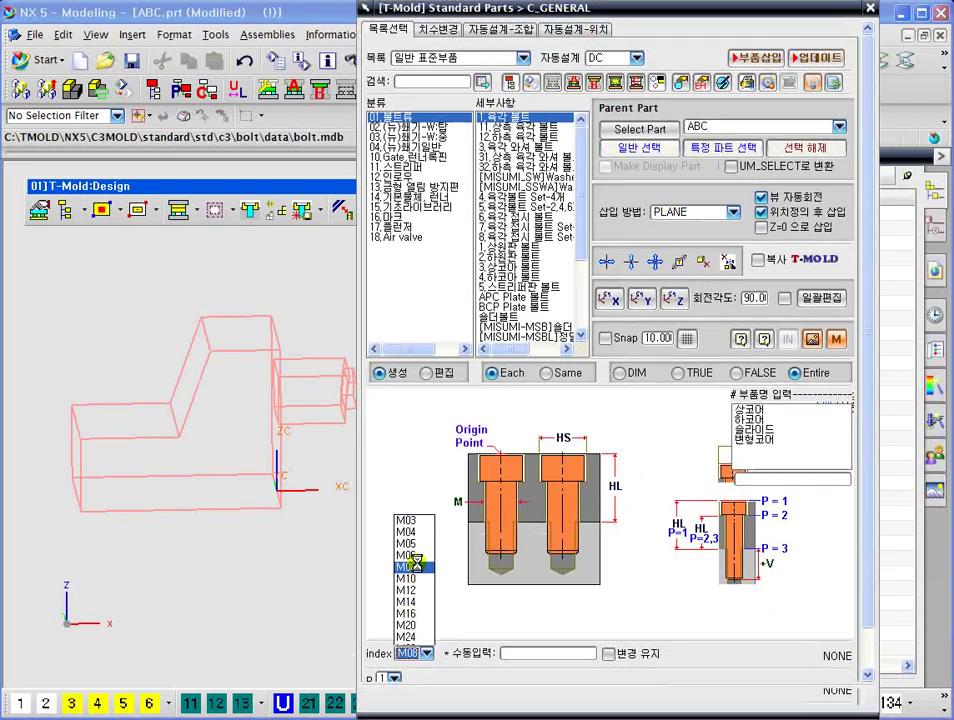
{"action": "left_click", "coordinate": [757, 57]}
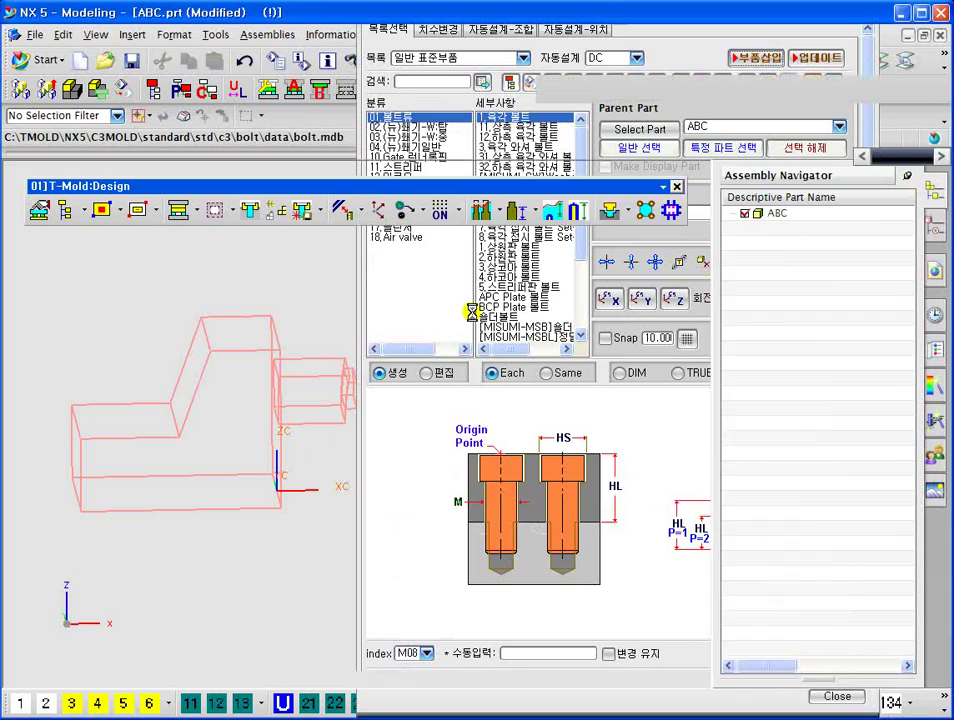
{"action": "left_click", "coordinate": [314, 394]}
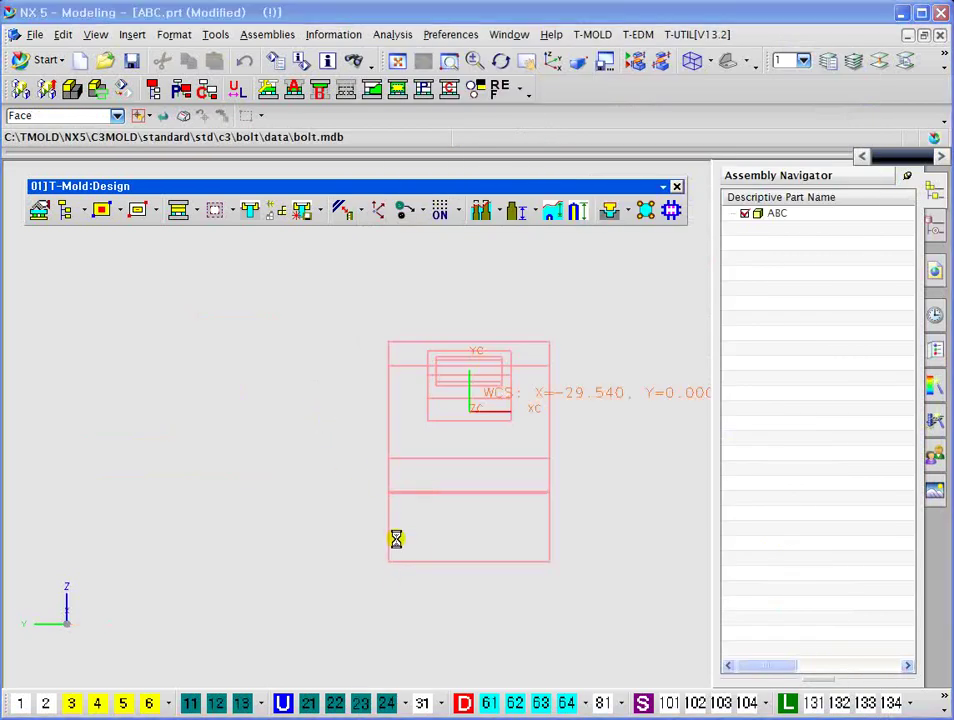
{"action": "middle_click_drag", "start_coordinate": [332, 418], "coordinate": [224, 416]}
{"action": "key", "text": "F8"}
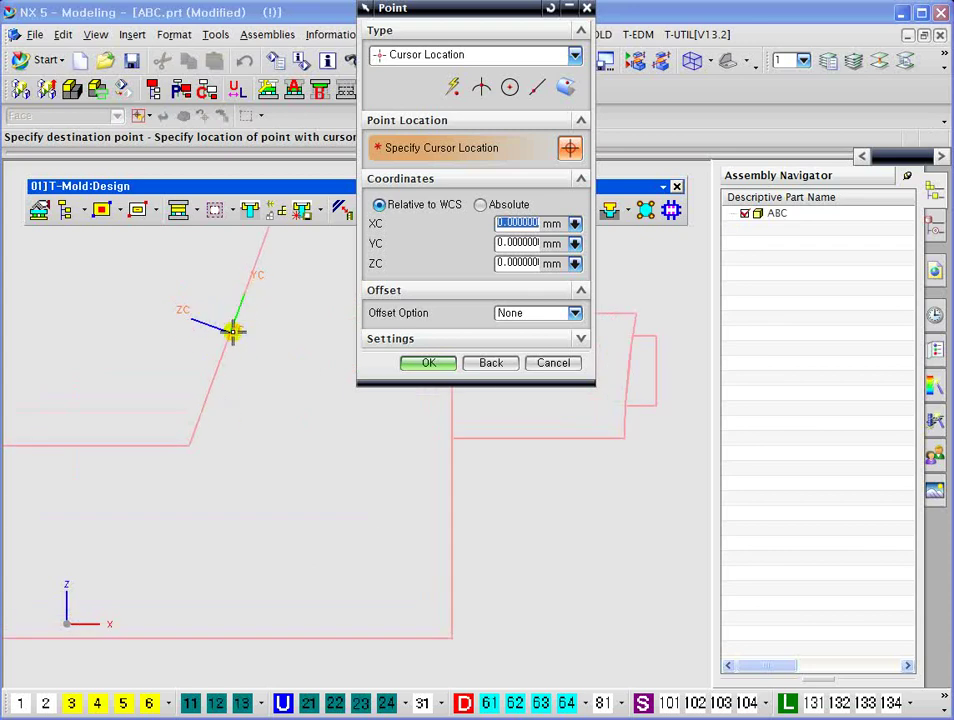
{"action": "middle_click_drag", "start_coordinate": [257, 317], "coordinate": [267, 366], "text": "ctrl"}
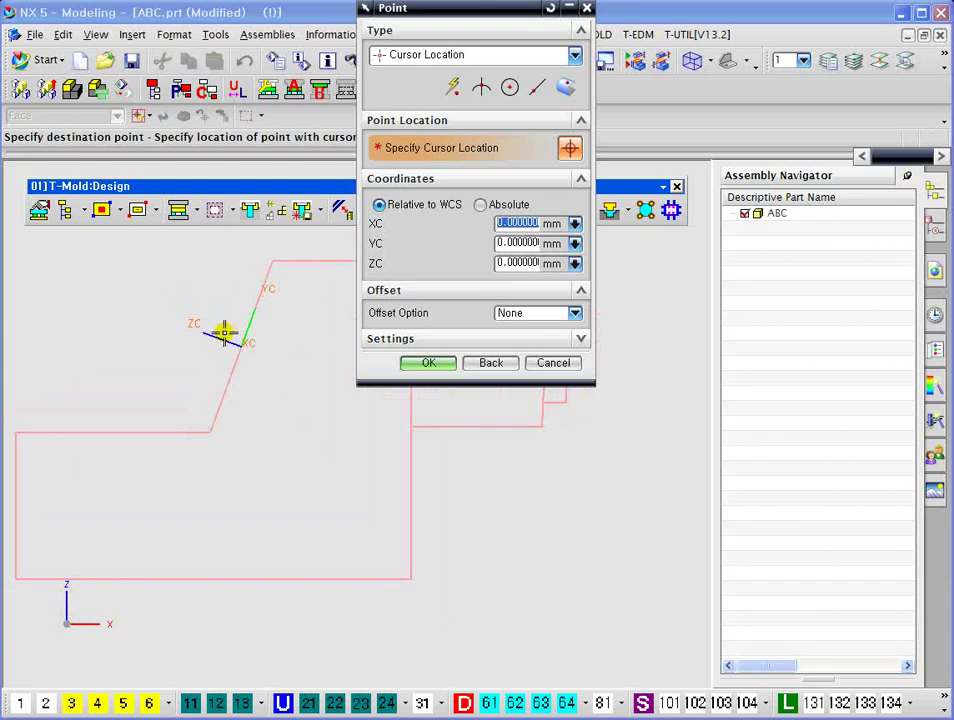
{"action": "left_click", "coordinate": [549, 362]}
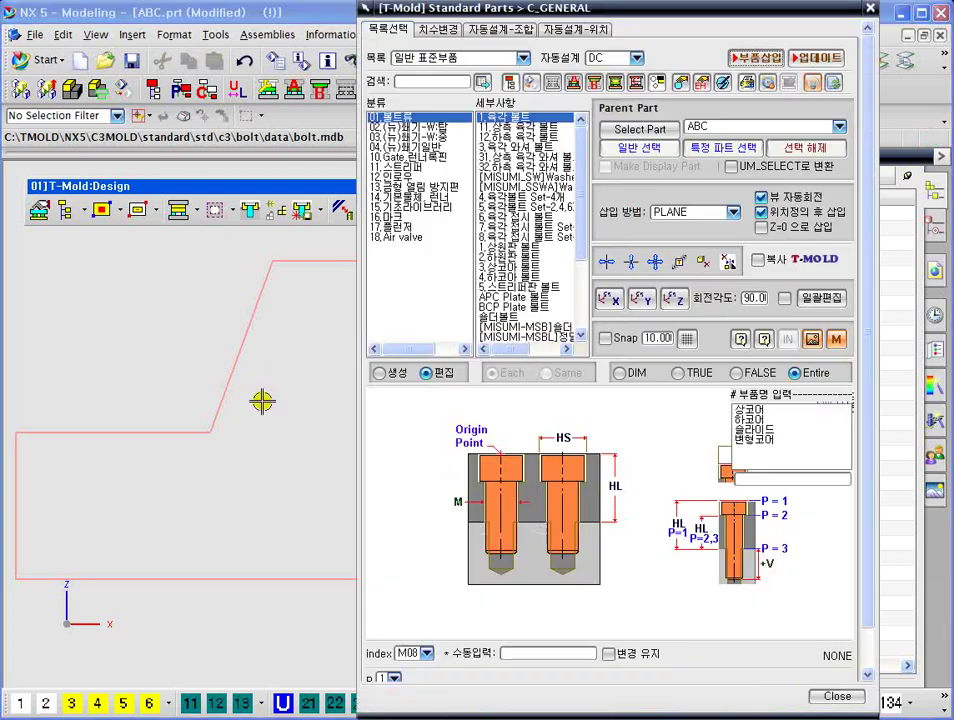
Insert the M08 hex bolt on ABC's sloped face with the PLANE_Z method, at XC 0, YC 0, ZC 0
{"action": "middle_click_drag", "start_coordinate": [246, 427], "coordinate": [251, 308], "text": "ctrl"}
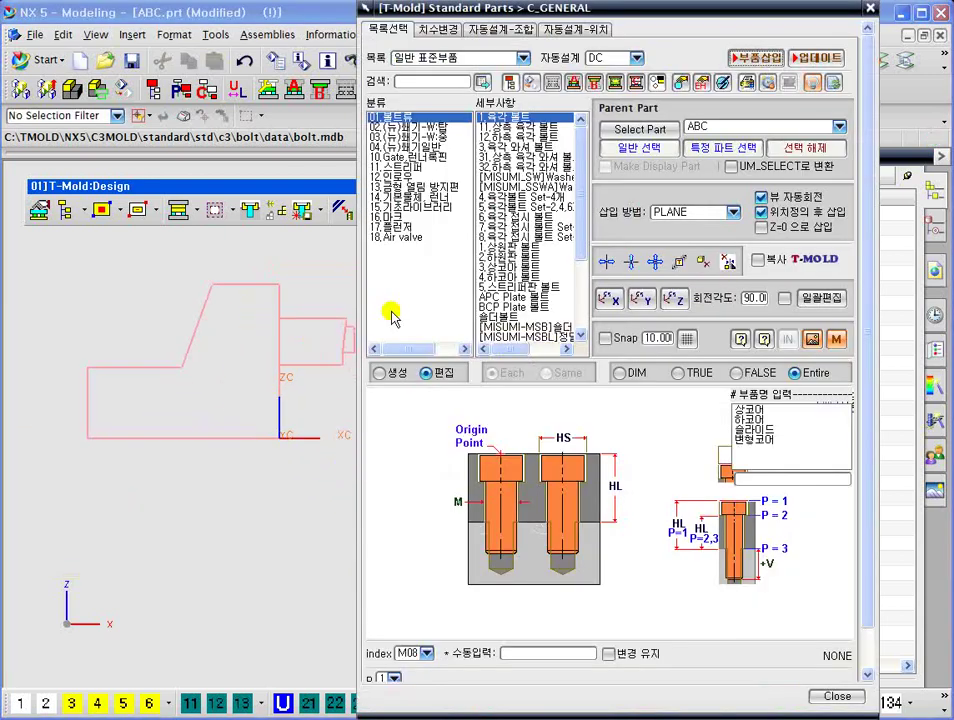
{"action": "left_click", "coordinate": [669, 213]}
{"action": "left_click", "coordinate": [687, 263]}
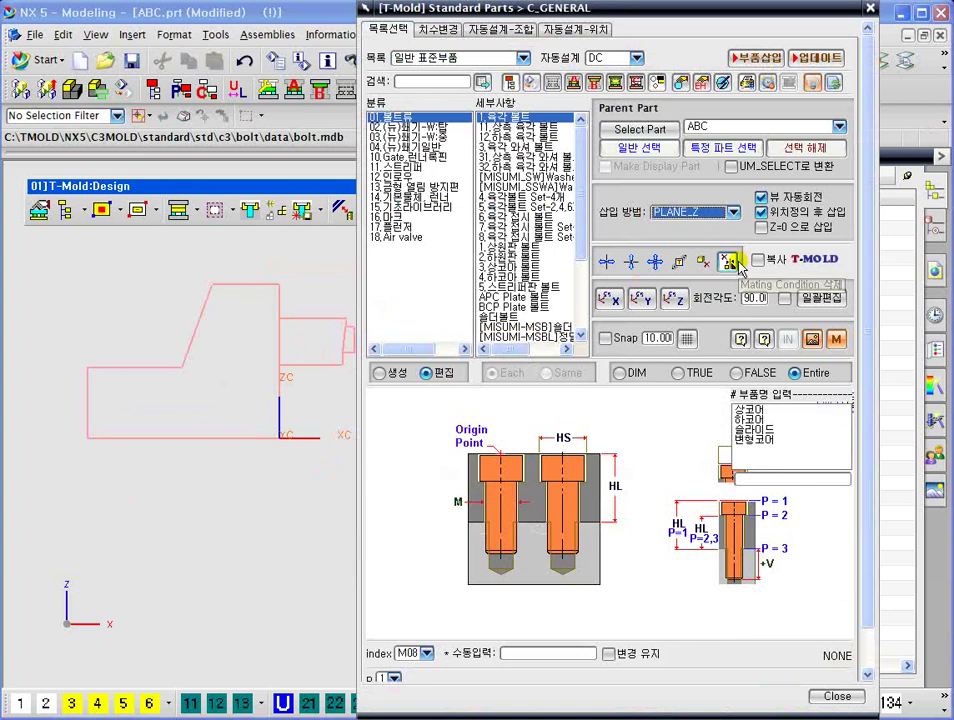
{"action": "left_click", "coordinate": [757, 58]}
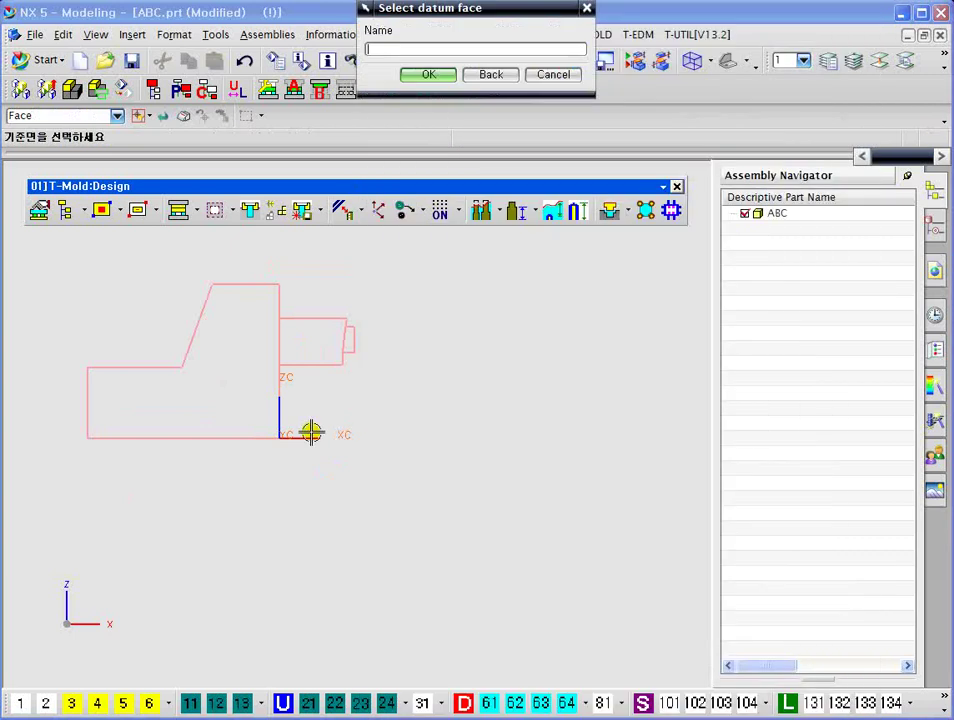
{"action": "left_click", "coordinate": [231, 366]}
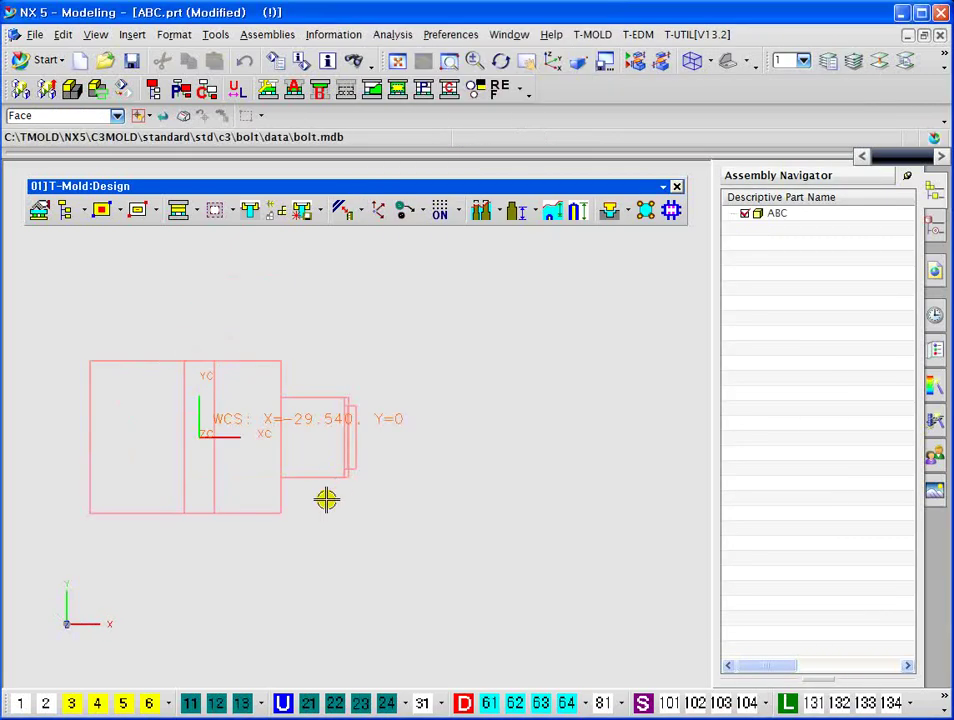
{"action": "middle_click_drag", "start_coordinate": [274, 569], "coordinate": [260, 470]}
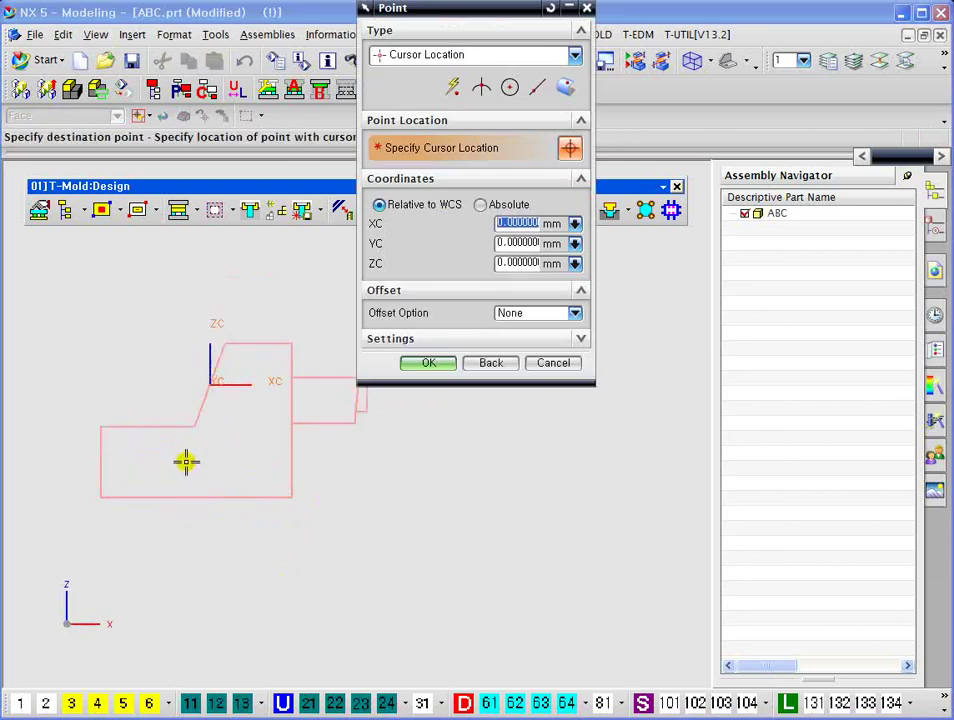
{"action": "middle_click_drag", "start_coordinate": [186, 461], "coordinate": [215, 379], "text": "shift"}
{"action": "middle_click_drag", "start_coordinate": [242, 326], "coordinate": [215, 390], "text": "shift"}
{"action": "middle_click_drag", "start_coordinate": [260, 299], "coordinate": [257, 325], "text": "ctrl"}
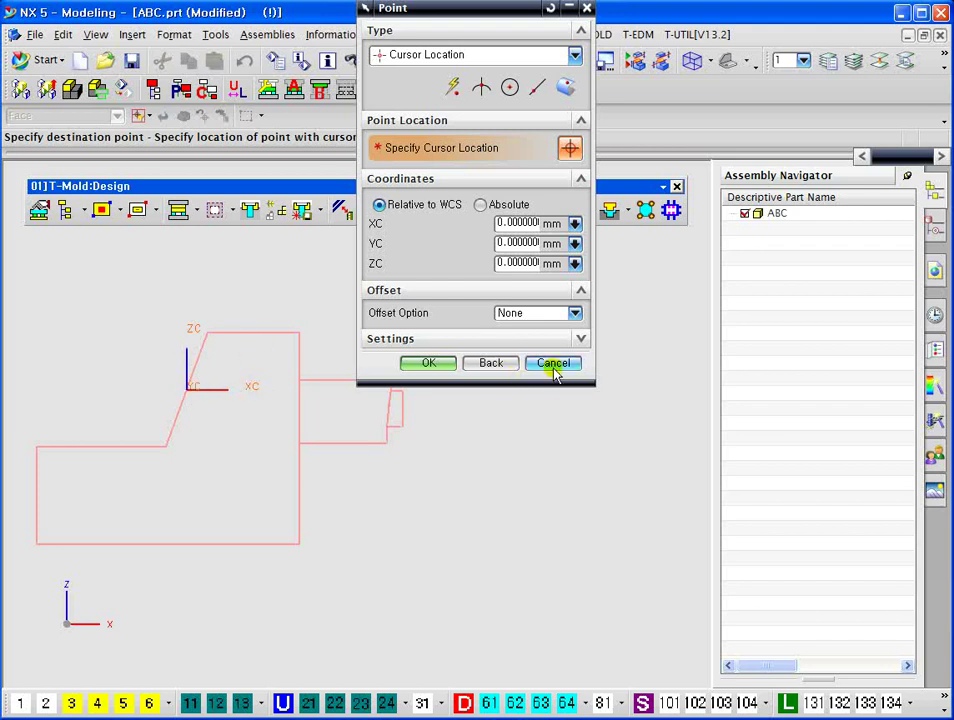
{"action": "left_click", "coordinate": [440, 363]}
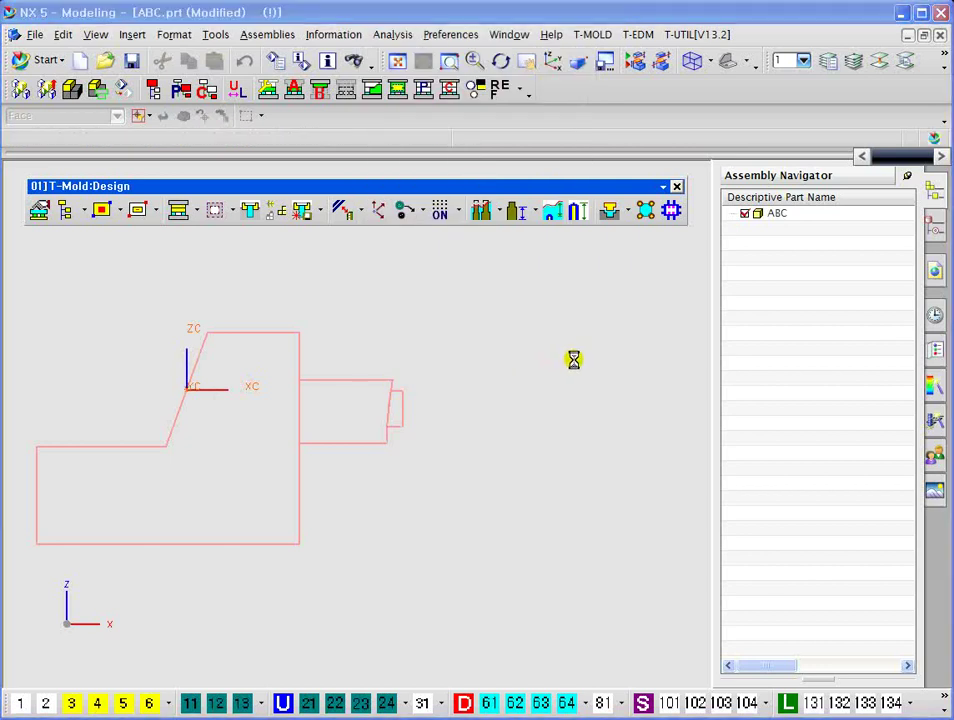
{"action": "left_click", "coordinate": [572, 362]}
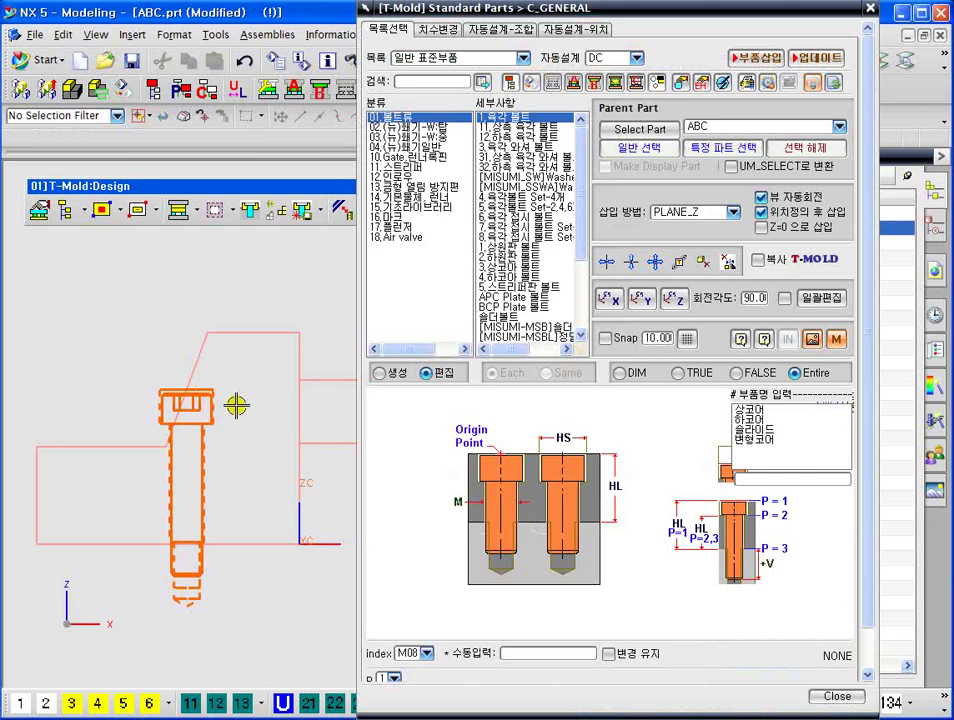
Rotate the inserted hex bolt about the X axis in 90° increments through a full turn
{"action": "scroll", "coordinate": [260, 358], "scroll_direction": "down", "scroll_amount": 3}
{"action": "middle_click_drag", "start_coordinate": [260, 358], "coordinate": [231, 409]}
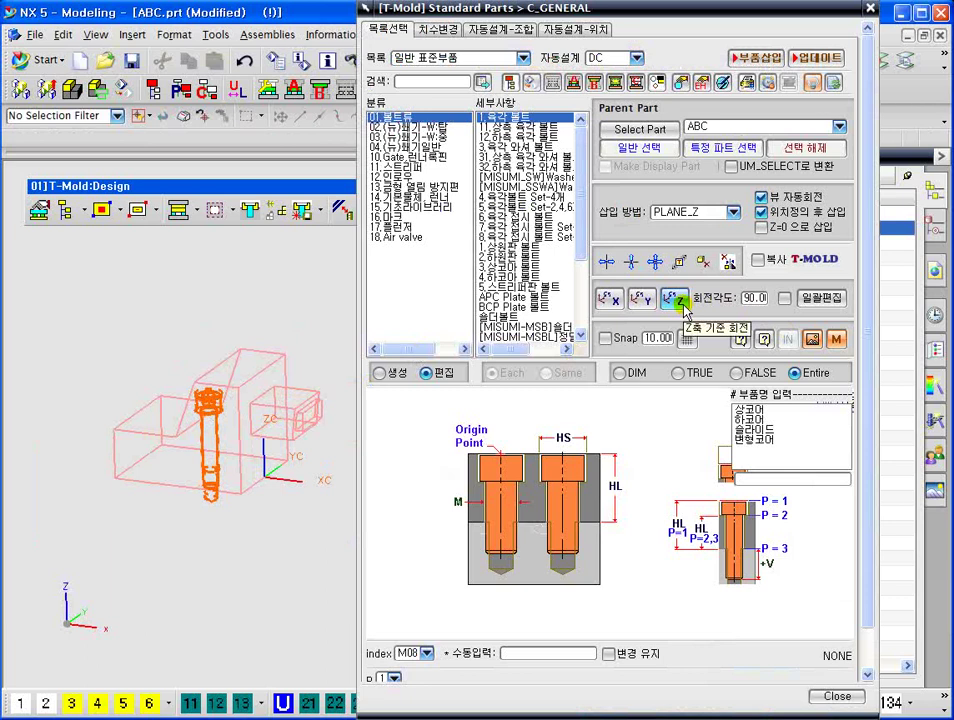
{"action": "left_click", "coordinate": [610, 298]}
{"action": "left_click", "coordinate": [616, 304]}
{"action": "left_click", "coordinate": [616, 304]}
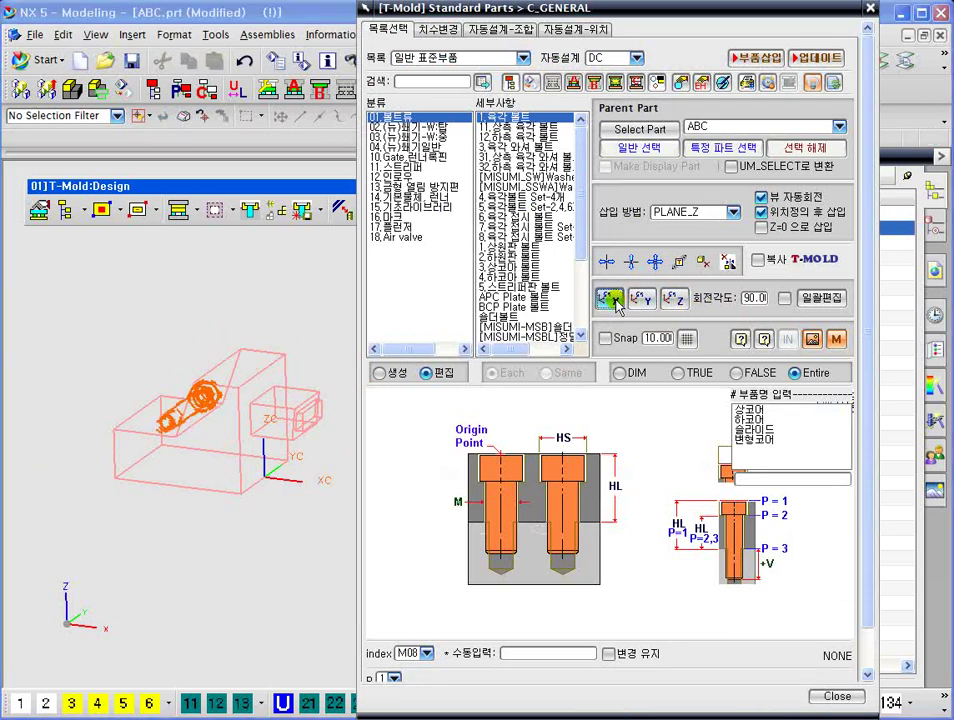
{"action": "middle_click_drag", "start_coordinate": [291, 420], "coordinate": [310, 412]}
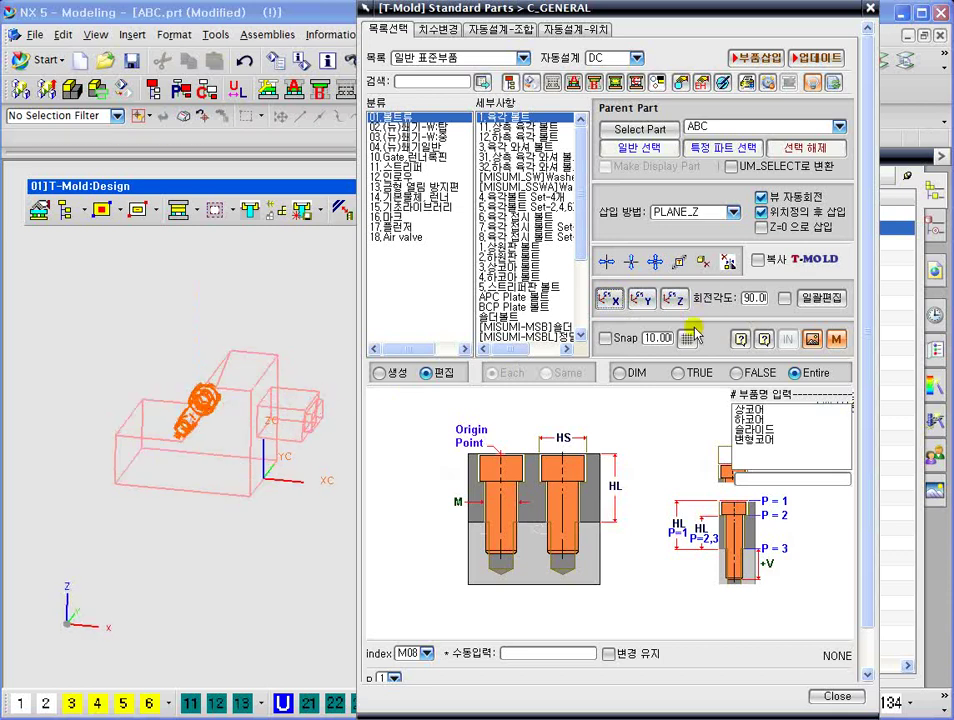
{"action": "left_click", "coordinate": [614, 300]}
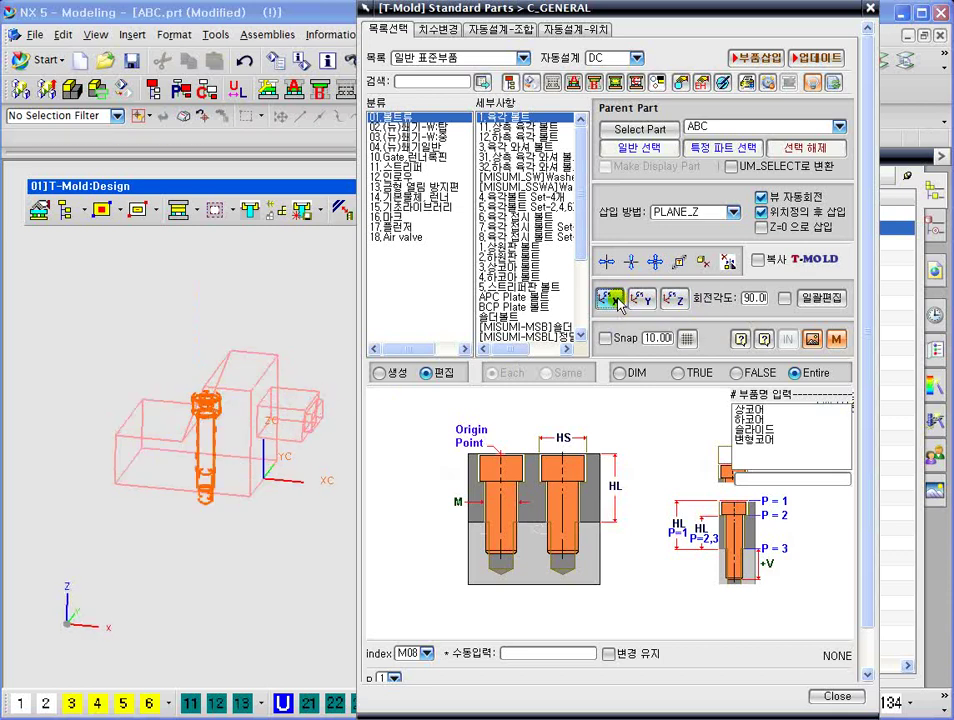
Rotate the hex bolt about the Y axis in 90° increments until it lies horizontally with its head at the sloped face
{"action": "left_click", "coordinate": [643, 298]}
{"action": "left_click", "coordinate": [646, 299]}
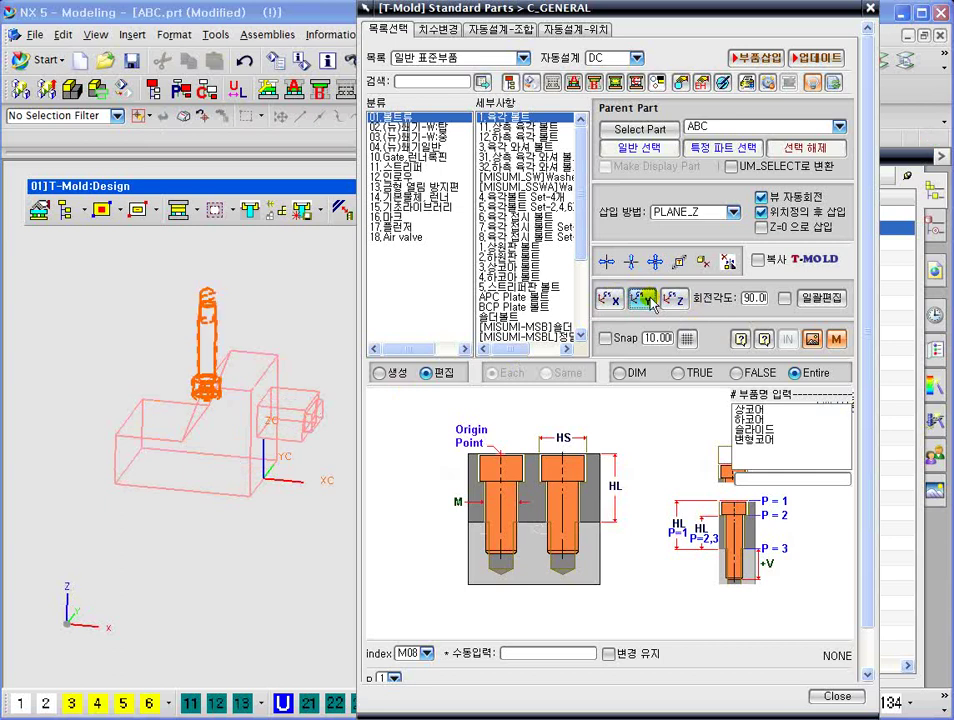
{"action": "middle_click_drag", "start_coordinate": [219, 420], "coordinate": [287, 390]}
{"action": "scroll", "coordinate": [287, 390], "scroll_direction": "up", "scroll_amount": 3}
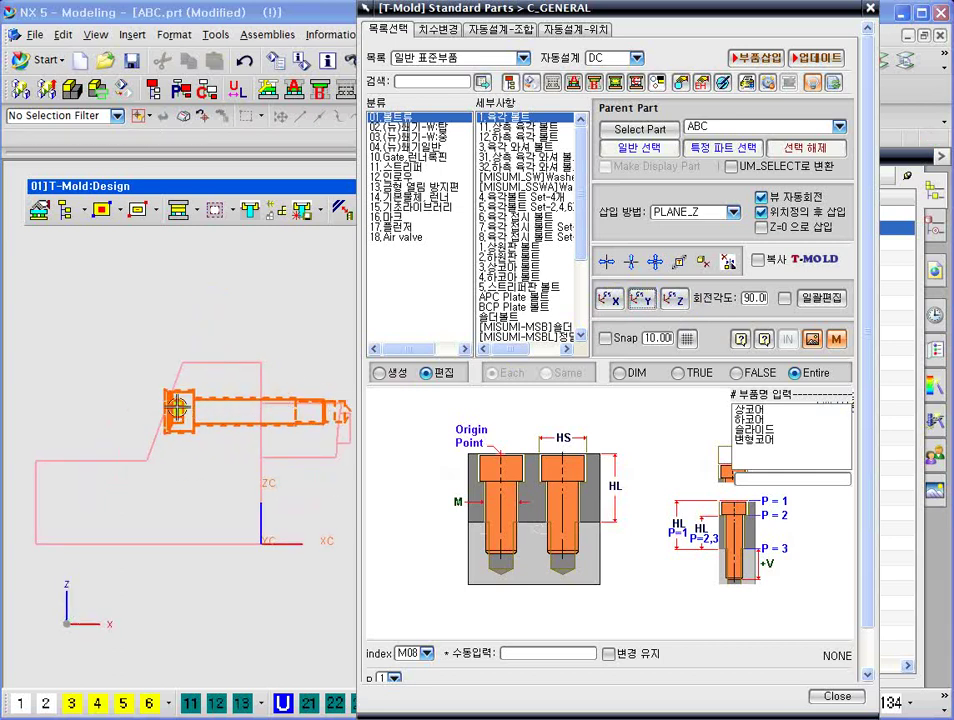
Set the hex bolt's T dimension to 5 so its head clearance extends past the sloped face
{"action": "left_click", "coordinate": [437, 29]}
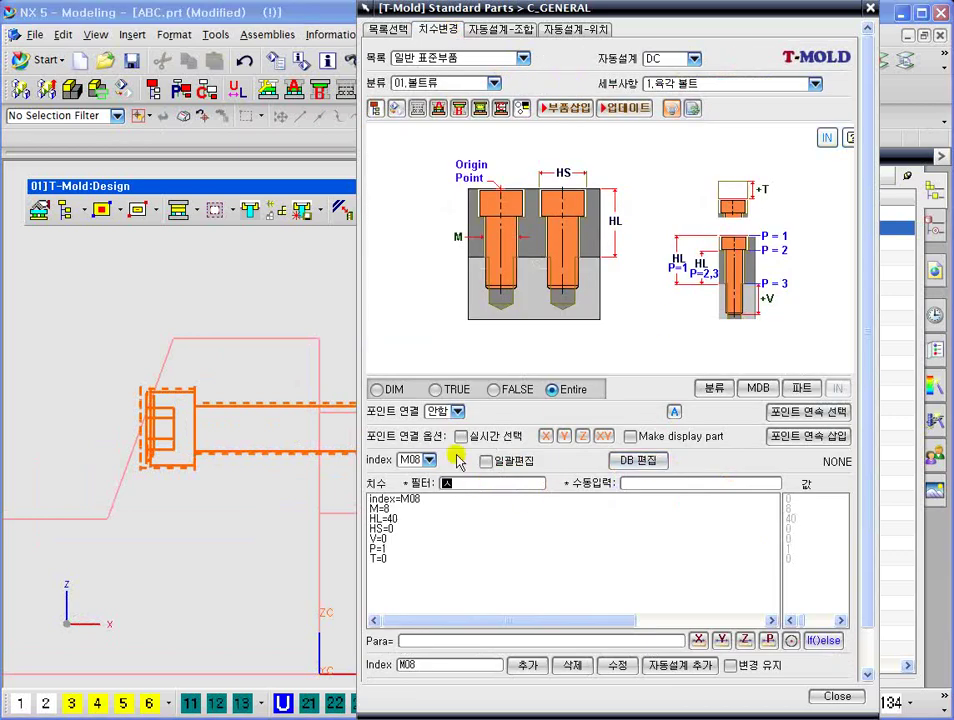
{"action": "type", "text": "ㅅ"}
{"action": "left_click", "coordinate": [552, 388]}
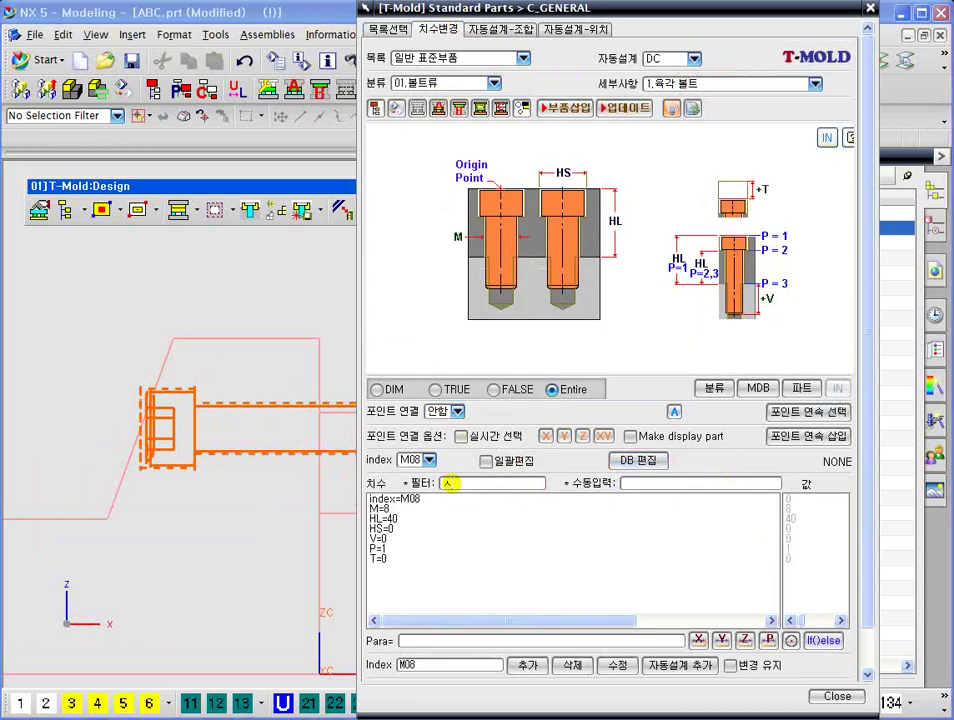
{"action": "left_click", "coordinate": [388, 558]}
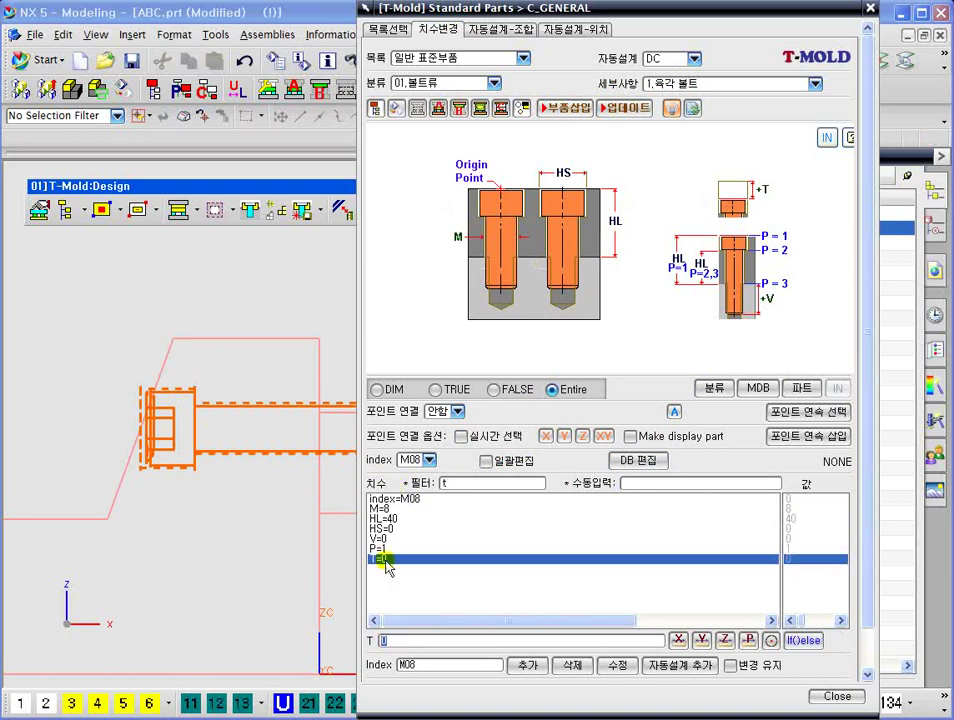
{"action": "key", "text": "Return"}
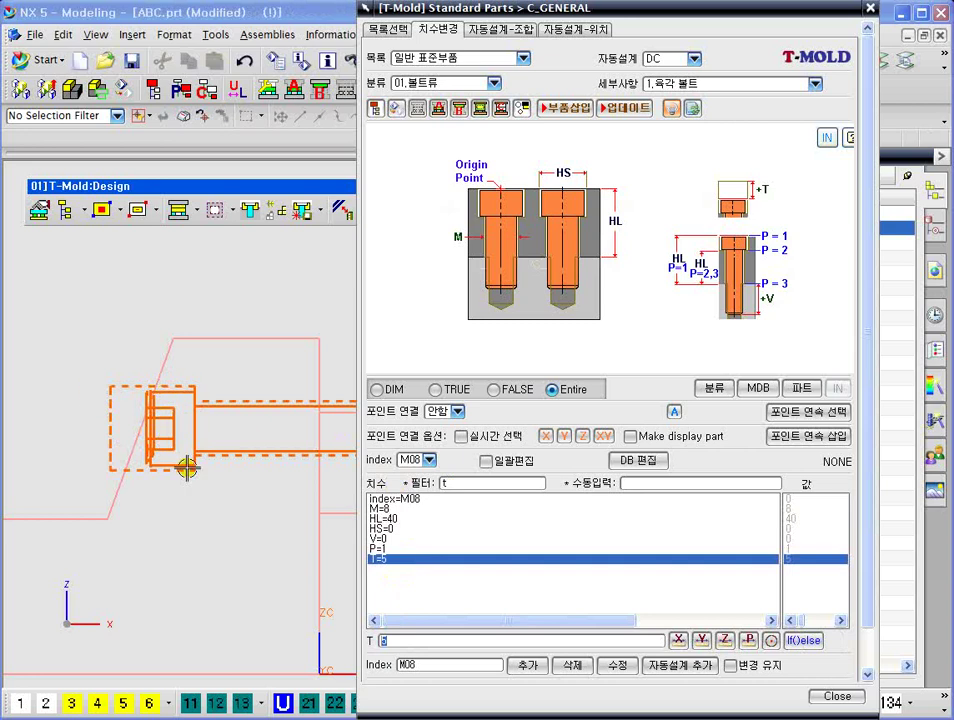
{"action": "scroll", "coordinate": [183, 393], "scroll_direction": "down", "scroll_amount": 3}
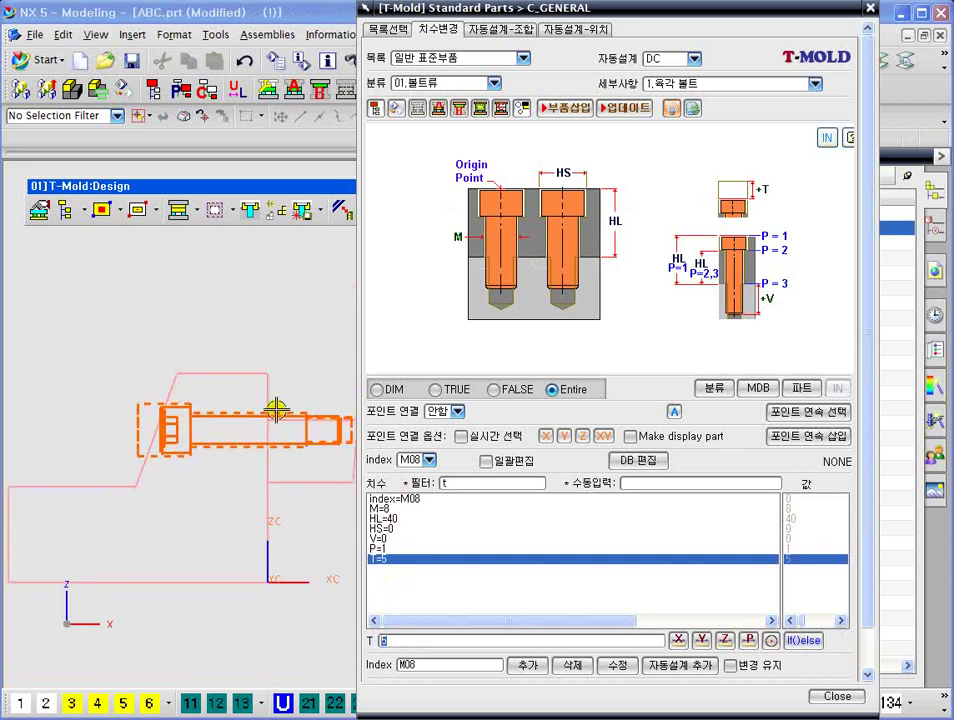
{"action": "scroll", "coordinate": [236, 450], "scroll_direction": "down", "scroll_amount": 2}
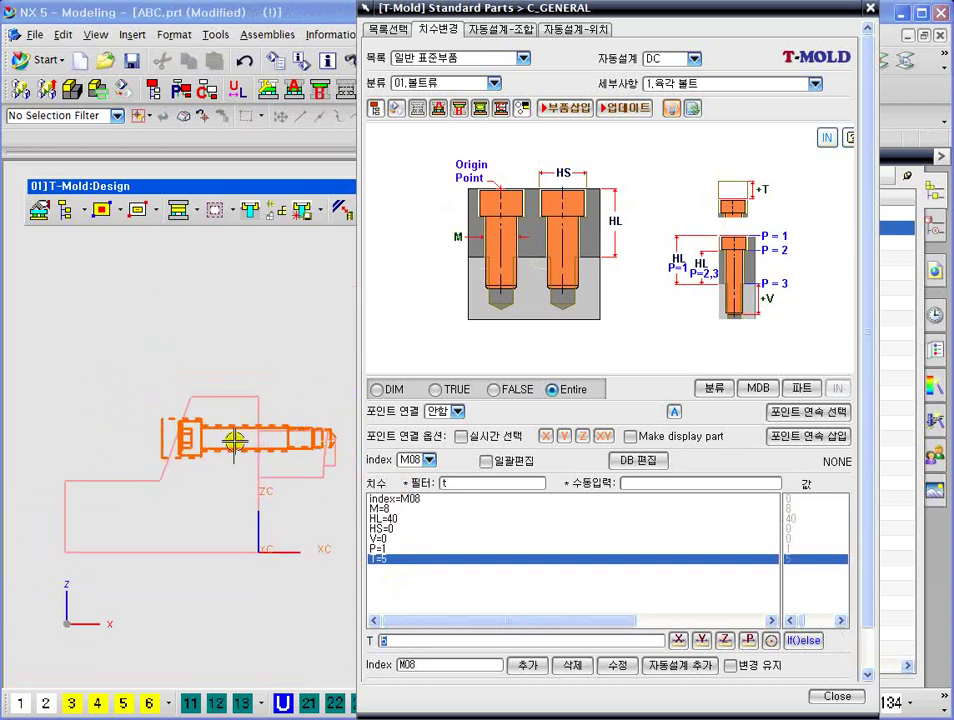
Switch the displayed part to C890_00TOP and set the hex bolt's insertion method to POINT and size index to M20
{"action": "left_click", "coordinate": [388, 31]}
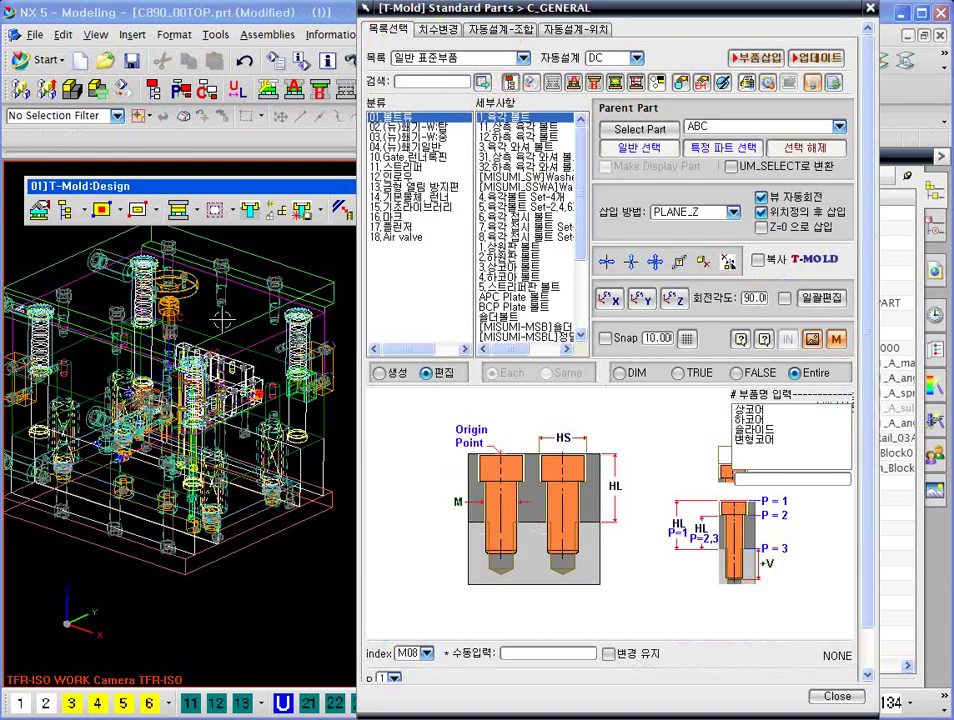
{"action": "middle_click_drag", "start_coordinate": [260, 298], "coordinate": [262, 407], "text": "shift"}
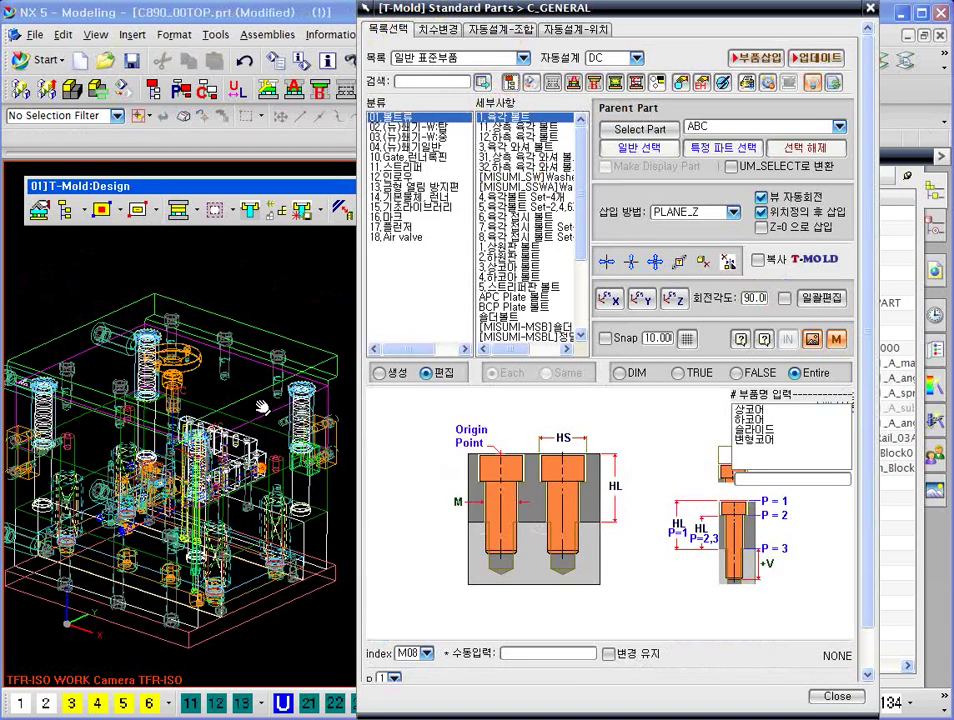
{"action": "left_click", "coordinate": [692, 212]}
{"action": "left_click", "coordinate": [680, 274]}
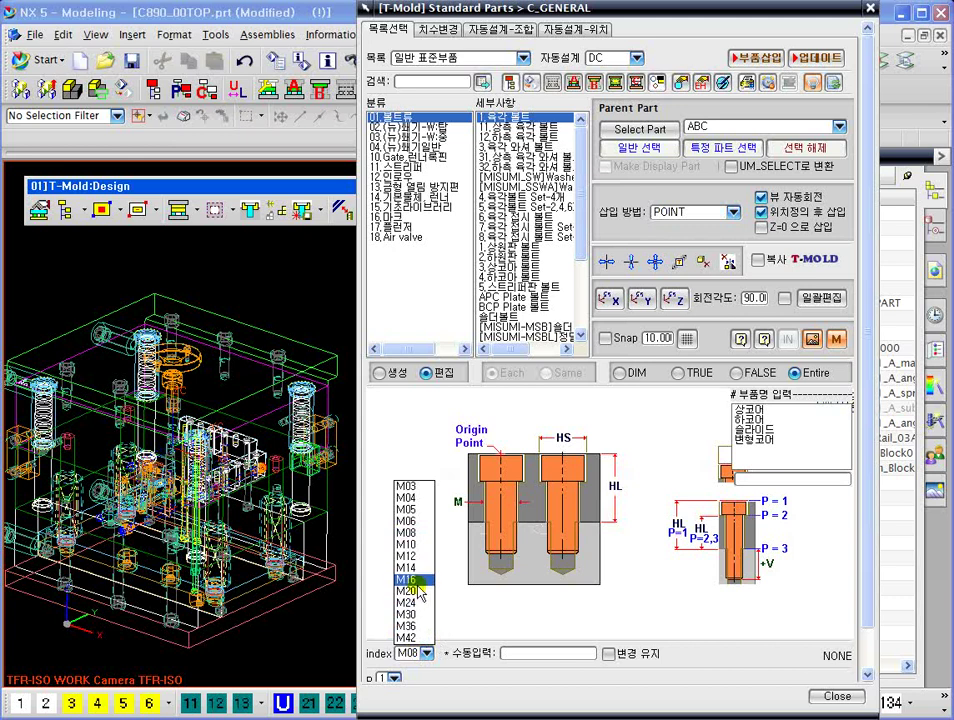
{"action": "left_click", "coordinate": [425, 592]}
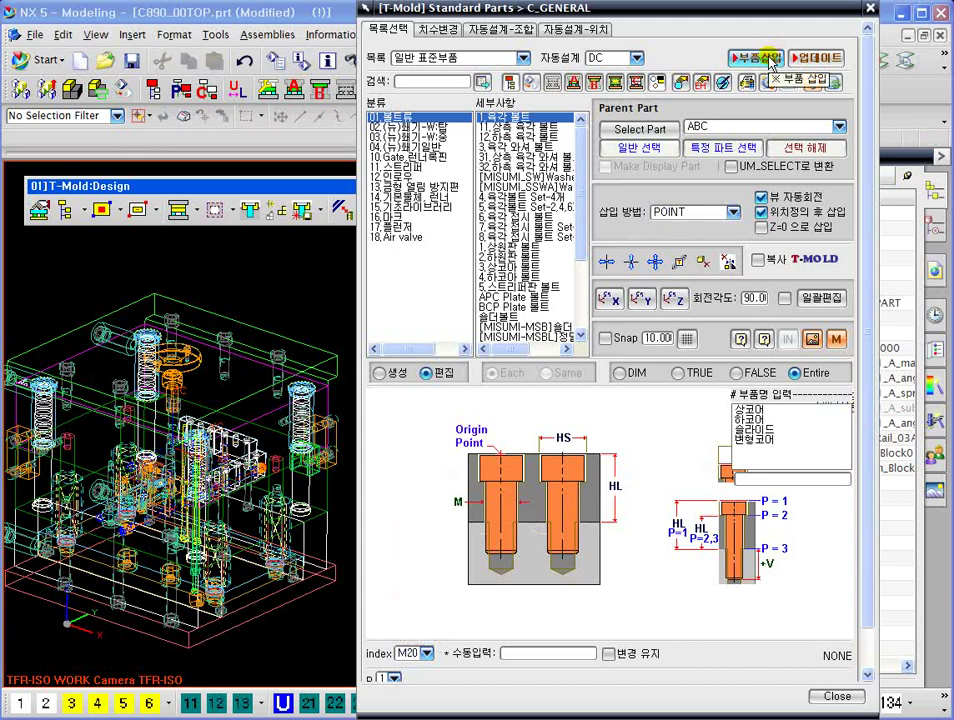
Turn on Snap with a spacing of 5 for bolt placement and display the grid
{"action": "left_click", "coordinate": [770, 60]}
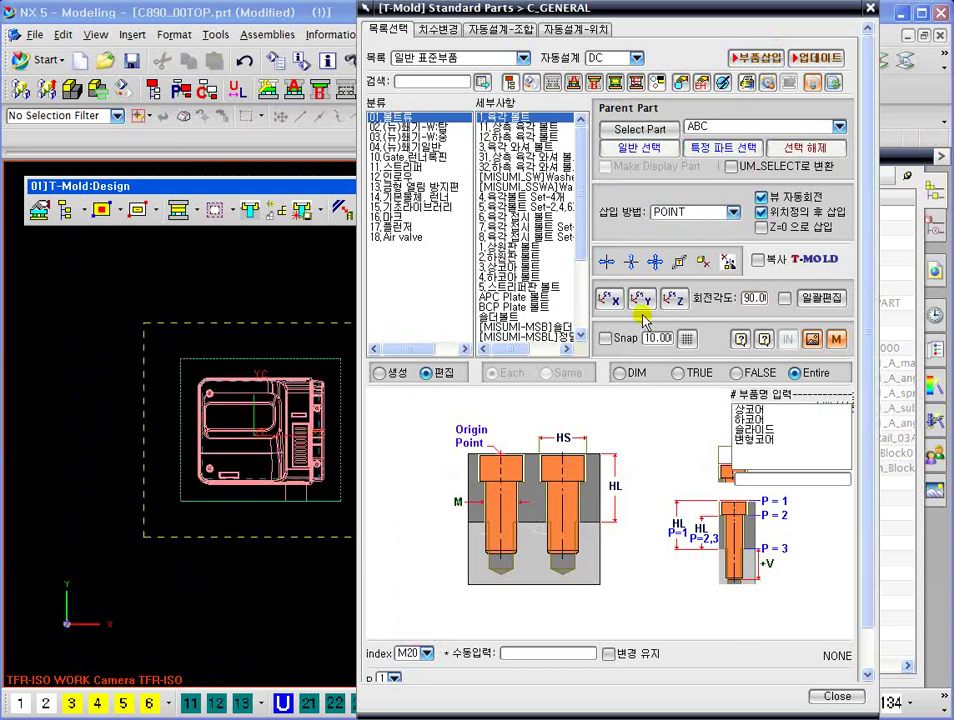
{"action": "left_click", "coordinate": [625, 339]}
{"action": "left_click", "coordinate": [686, 339]}
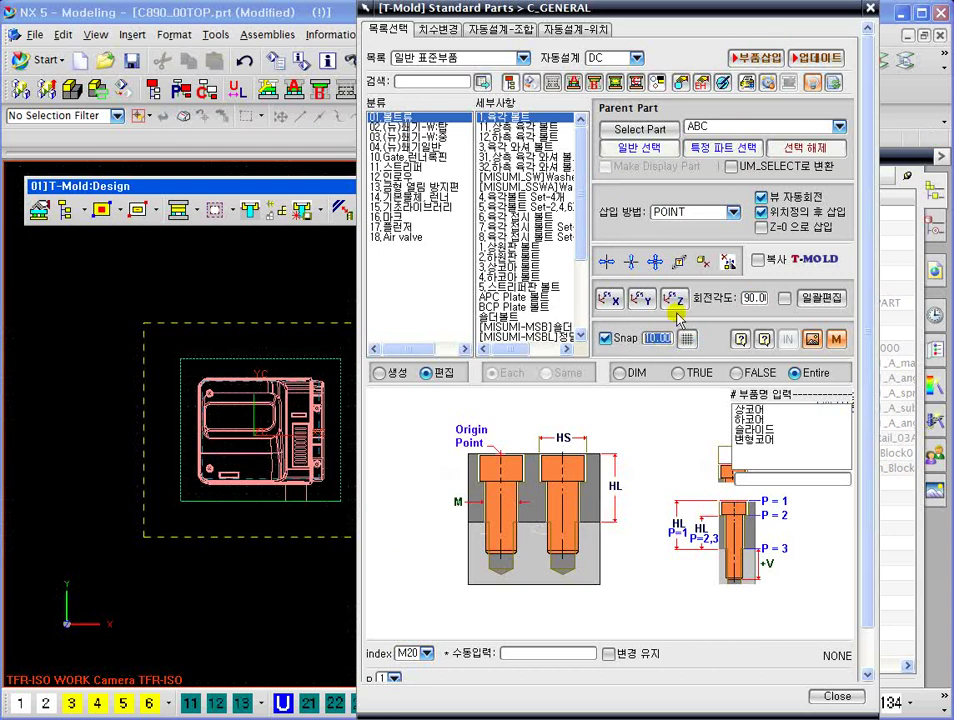
{"action": "type", "text": "5"}
{"action": "key", "text": "Return"}
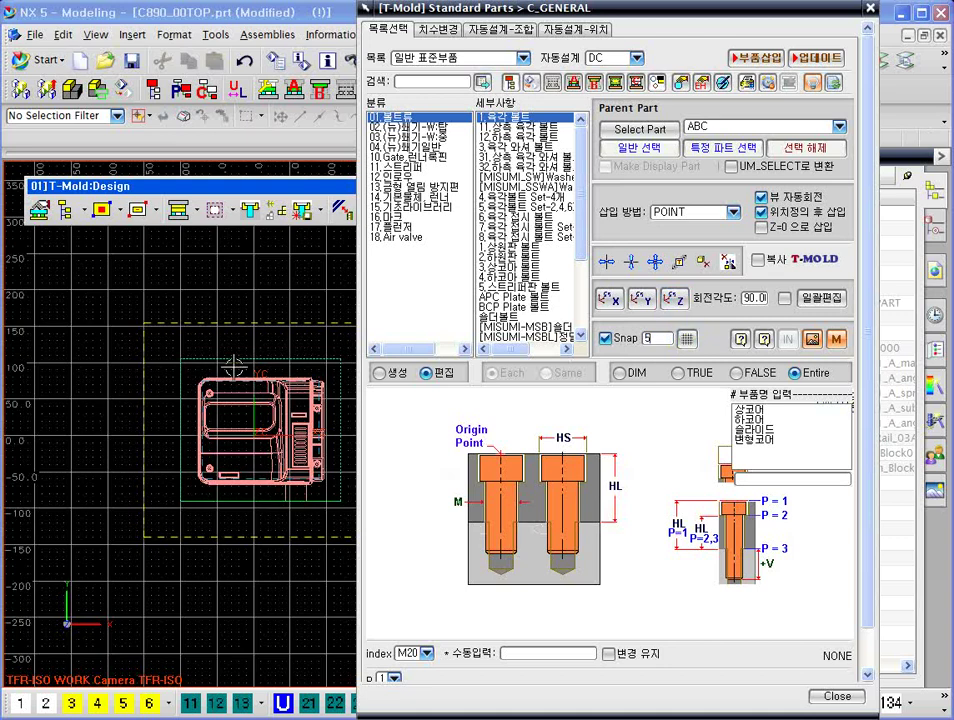
Hide the grid and try placing the M20 hex bolt by POINT with the Arc/Ellipse/Sphere Center point type
{"action": "left_click", "coordinate": [681, 301]}
{"action": "left_click", "coordinate": [687, 340]}
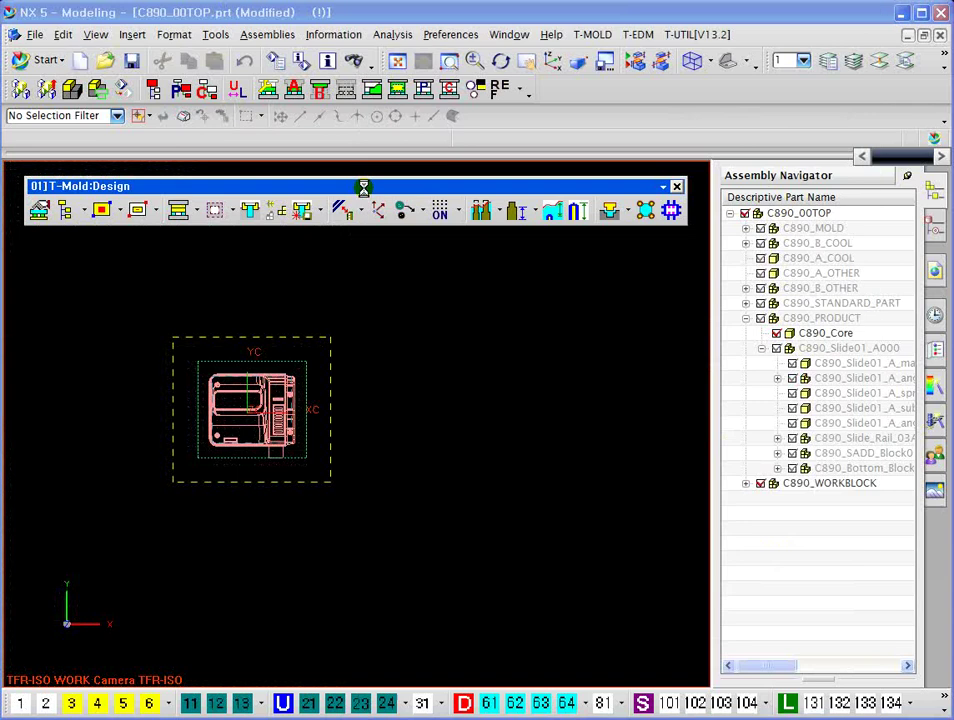
{"action": "scroll", "coordinate": [295, 441], "scroll_direction": "up", "scroll_amount": 4}
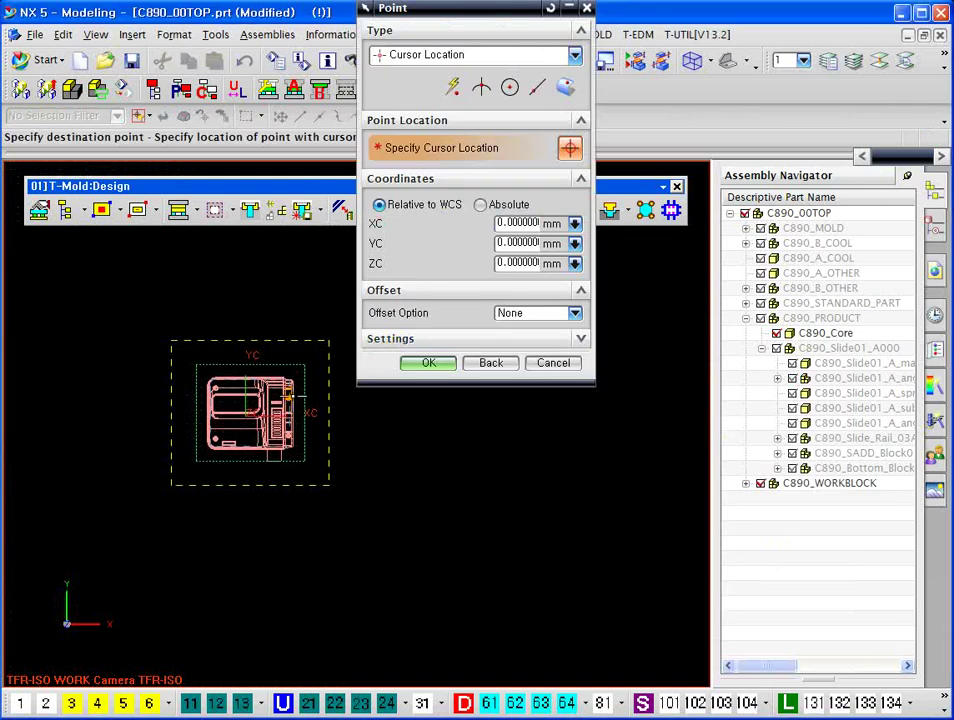
{"action": "scroll", "coordinate": [285, 409], "scroll_direction": "up", "scroll_amount": 4}
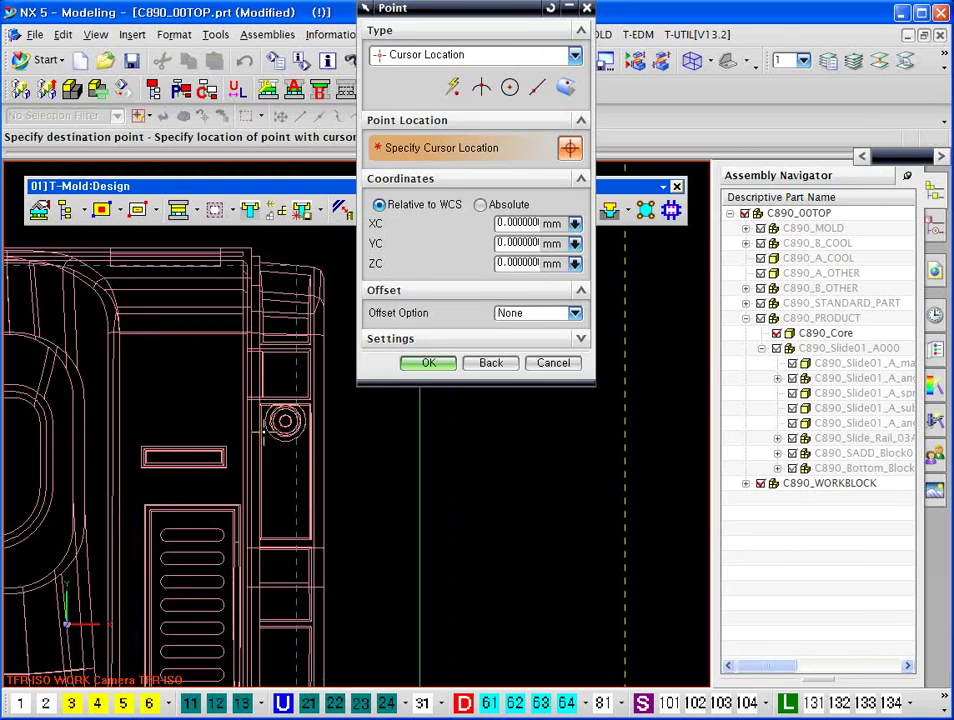
{"action": "scroll", "coordinate": [285, 409], "scroll_direction": "down", "scroll_amount": 3}
{"action": "left_click", "coordinate": [510, 88]}
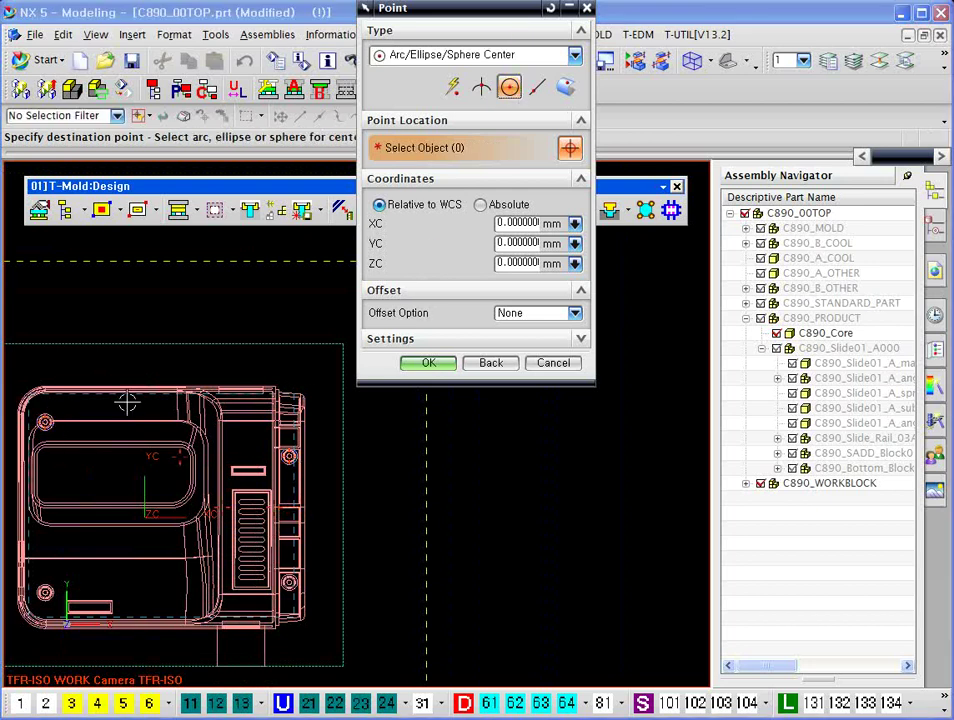
{"action": "left_click", "coordinate": [553, 363]}
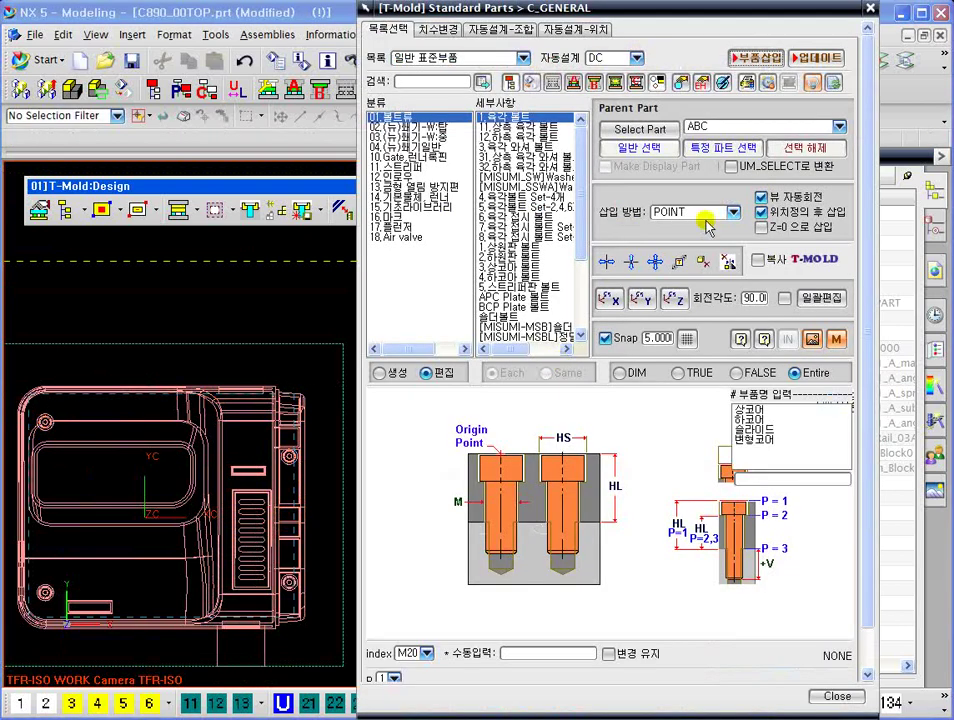
Set the insertion method to POINT_DIA and choose the SUP pillar category from the M/B 표준부품01(V090210) list
{"action": "left_click", "coordinate": [679, 214]}
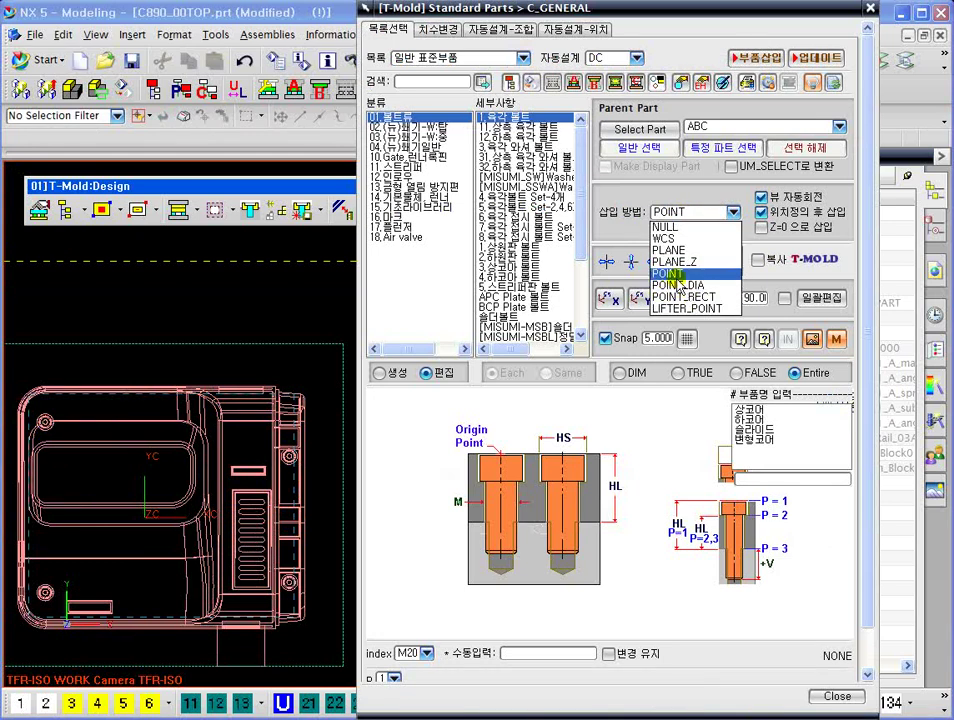
{"action": "left_click", "coordinate": [678, 285]}
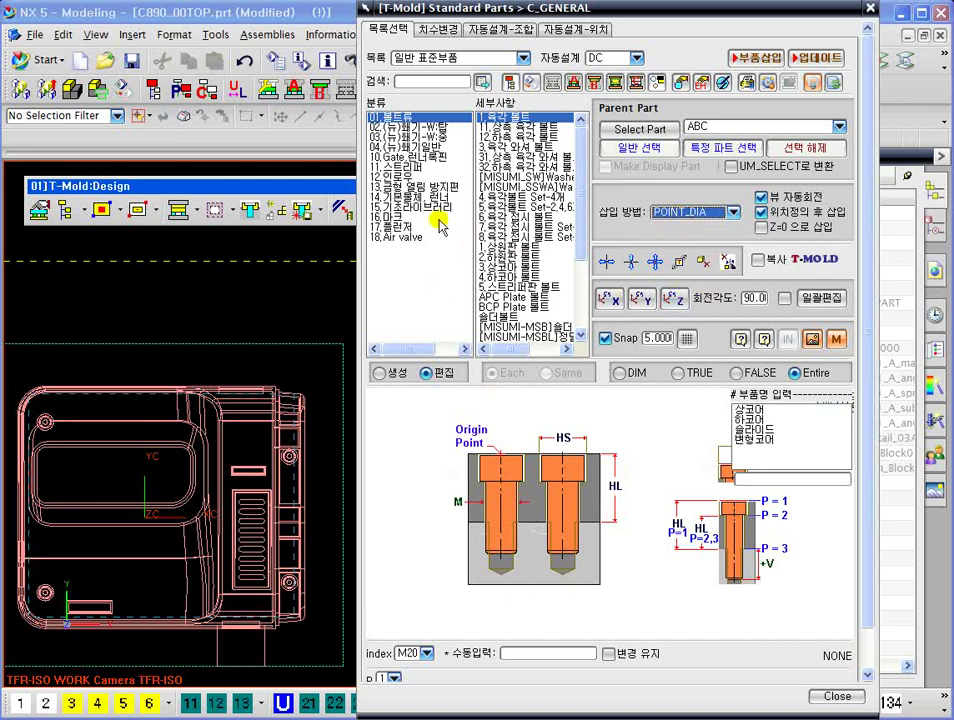
{"action": "left_click", "coordinate": [423, 62]}
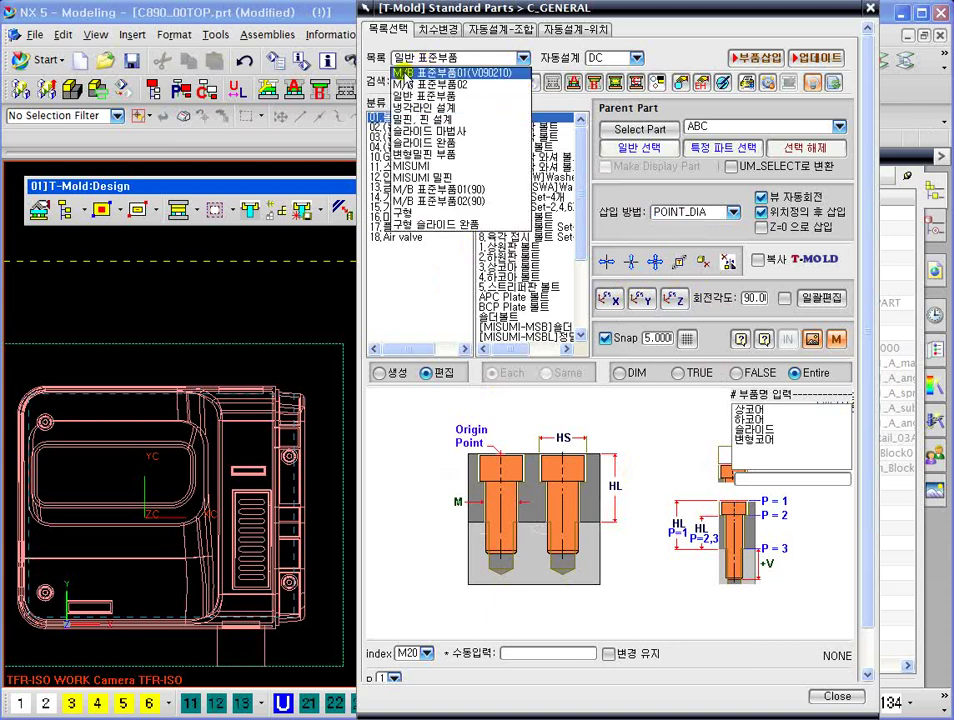
{"action": "left_click", "coordinate": [445, 82]}
{"action": "left_click", "coordinate": [396, 245]}
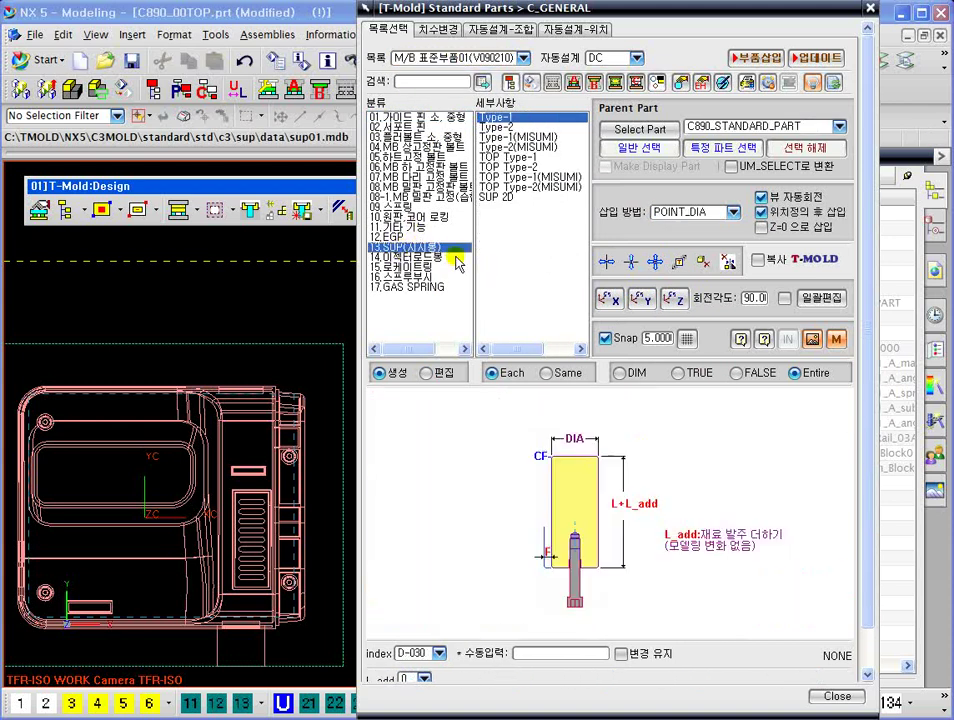
Switch to the EGP category, look through its types and set the size index to D2-30
{"action": "left_click", "coordinate": [390, 237]}
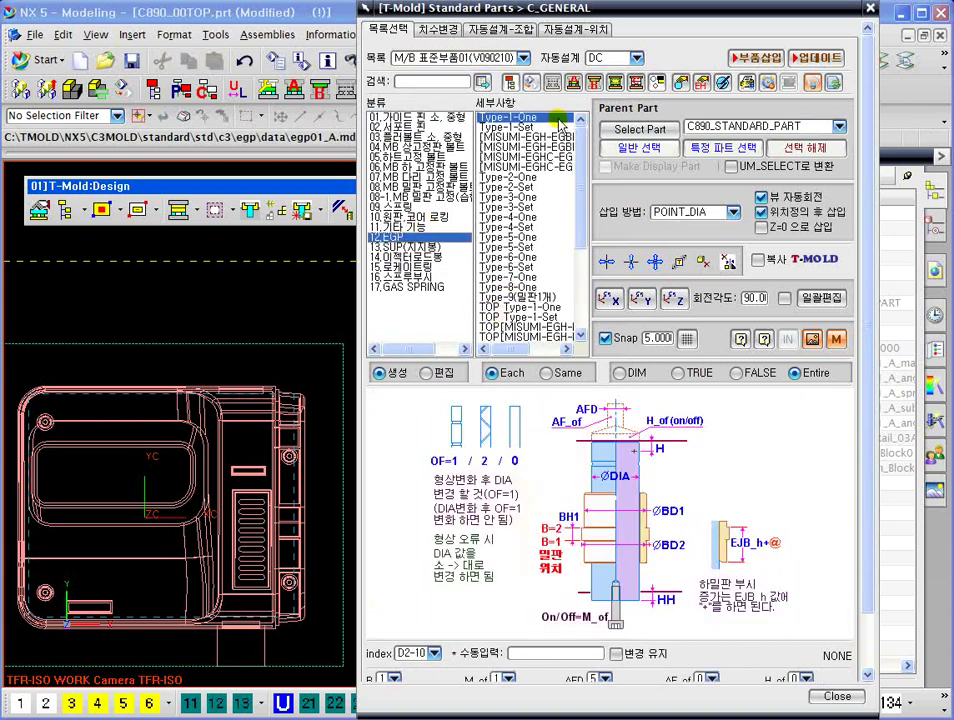
{"action": "mouse_move", "coordinate": [584, 145]}
{"action": "left_mouse_down"}
{"action": "mouse_move", "coordinate": [592, 238]}
{"action": "mouse_move", "coordinate": [595, 159]}
{"action": "left_mouse_up"}
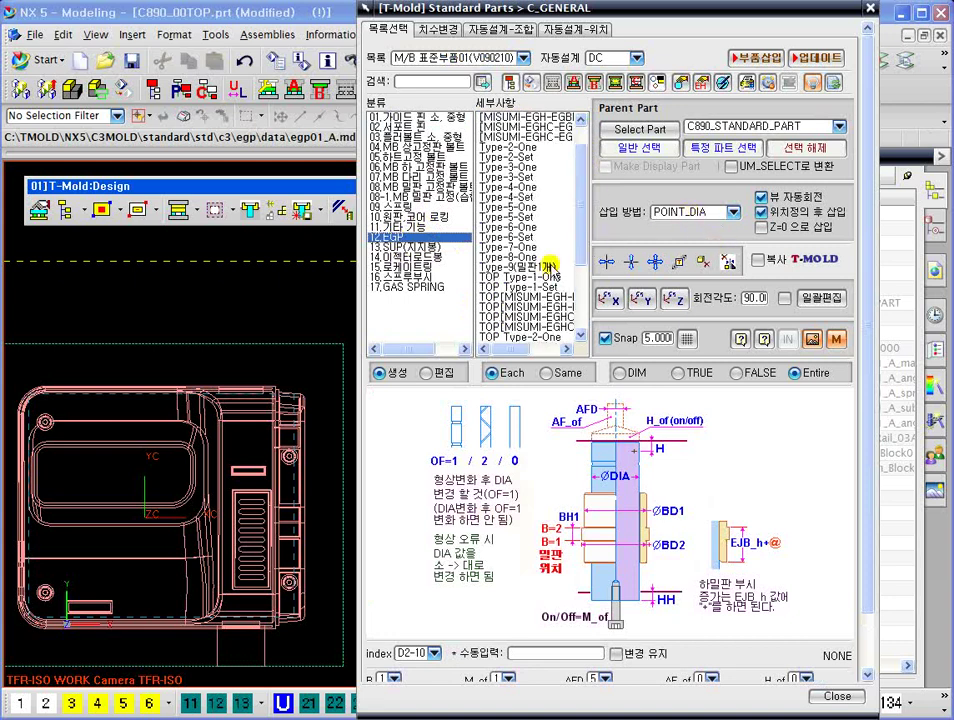
{"action": "left_click", "coordinate": [407, 657]}
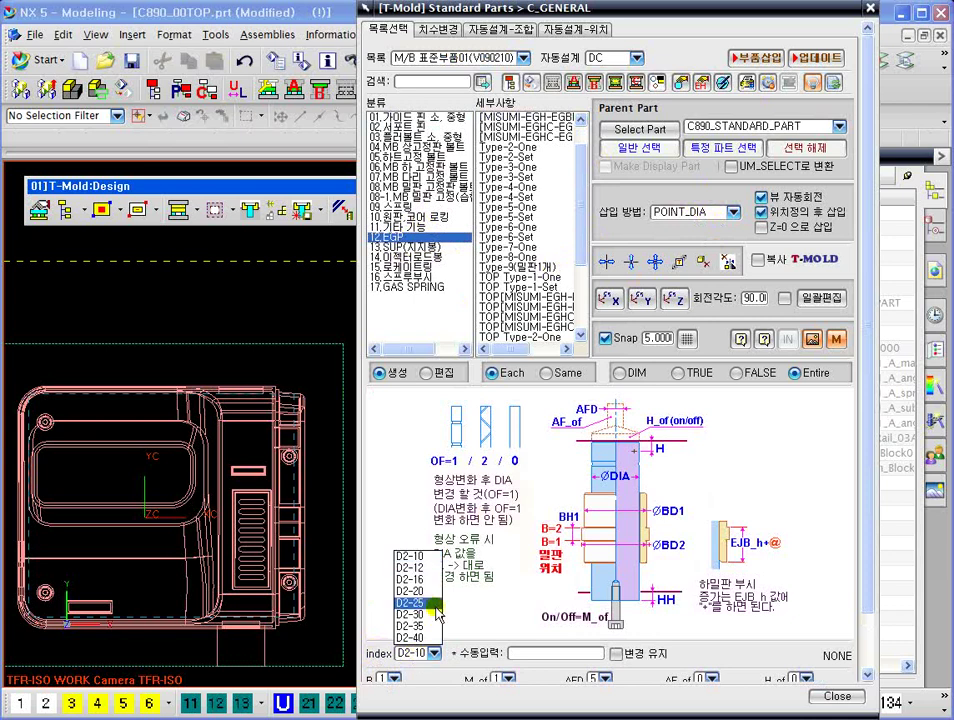
{"action": "left_click", "coordinate": [422, 630]}
Preview the circular POINT_DIA placement outline for the SUP Type-1 pillar with index D-030 and cancel the insertion
{"action": "left_click", "coordinate": [415, 247]}
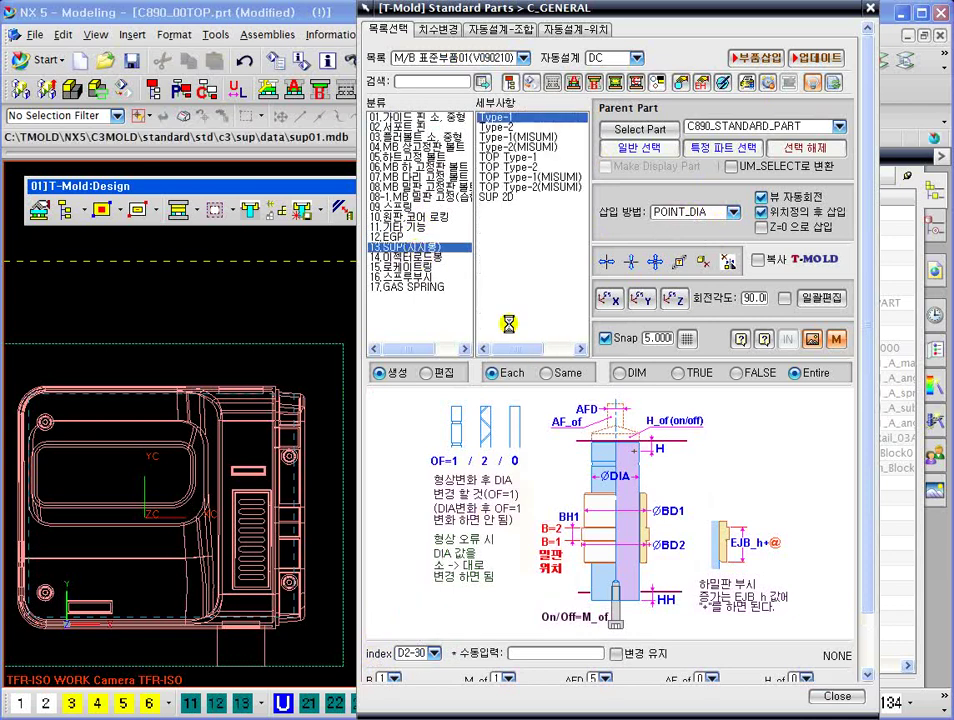
{"action": "left_click", "coordinate": [433, 653]}
{"action": "left_click", "coordinate": [417, 477]}
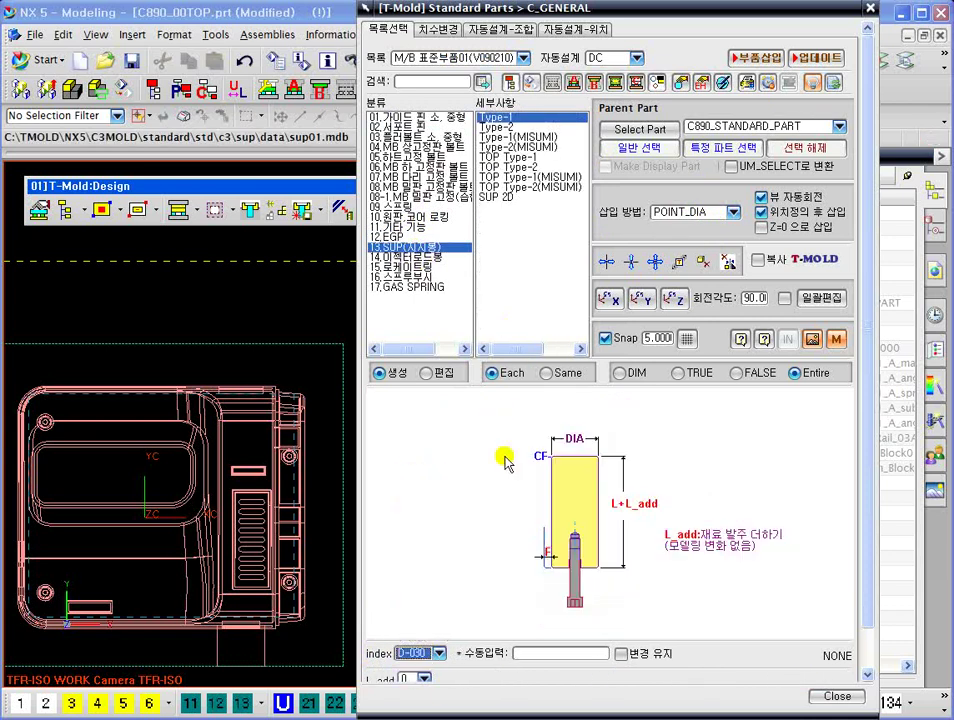
{"action": "left_click", "coordinate": [757, 57]}
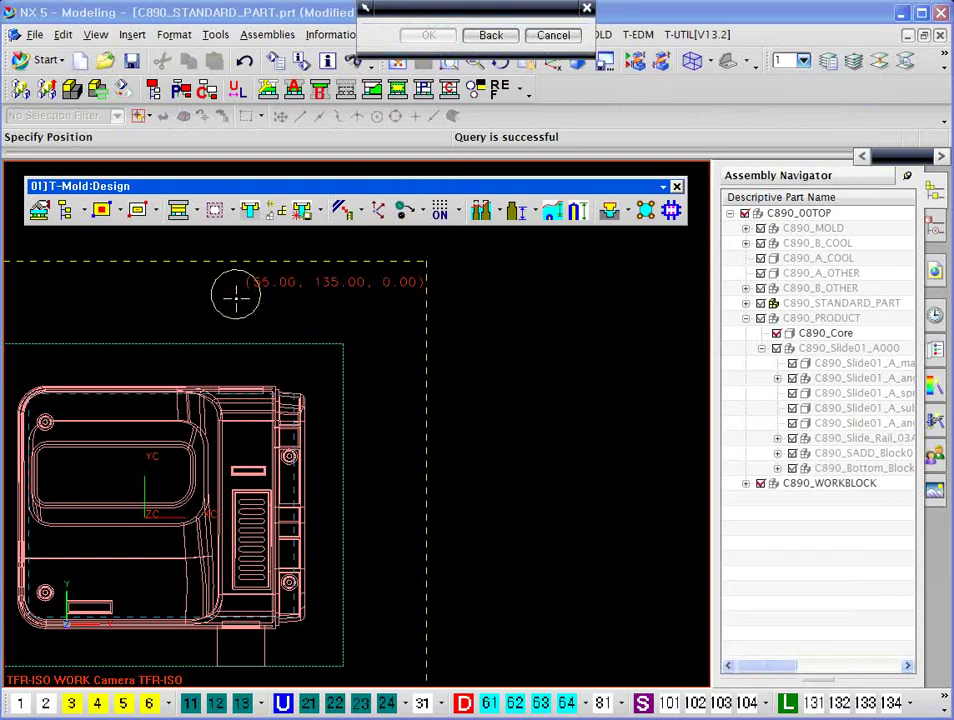
{"action": "left_click", "coordinate": [552, 35]}
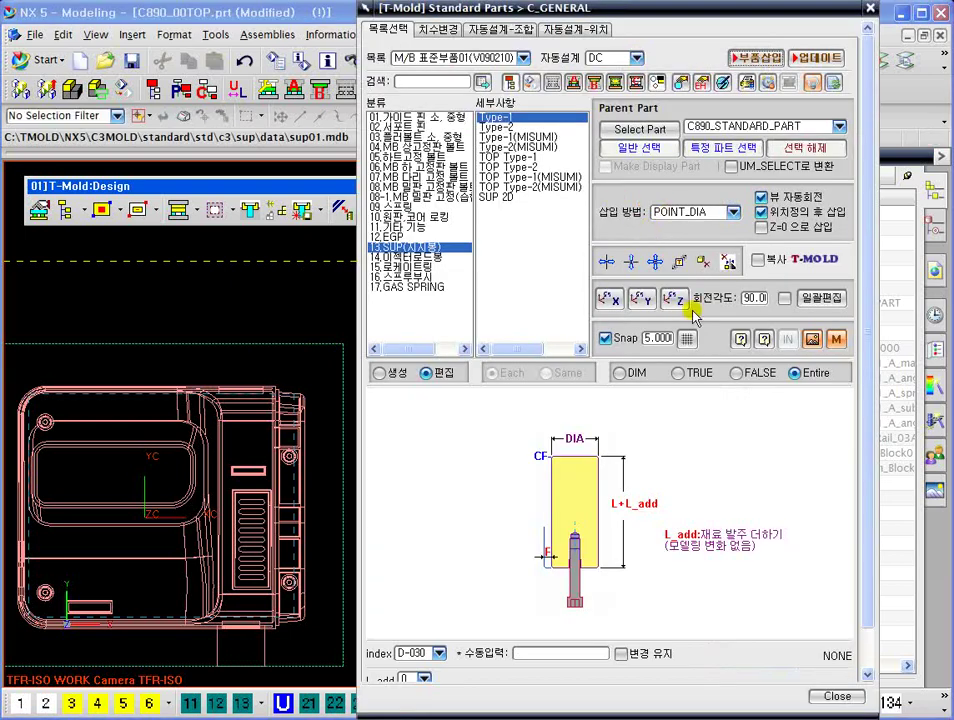
Choose the 사각, 기타 ejector pin from the 밀핀, 핀 설계 list, with index T1.2W5 and insertion method POINT_RECT
{"action": "left_click", "coordinate": [688, 213]}
{"action": "left_click", "coordinate": [686, 288]}
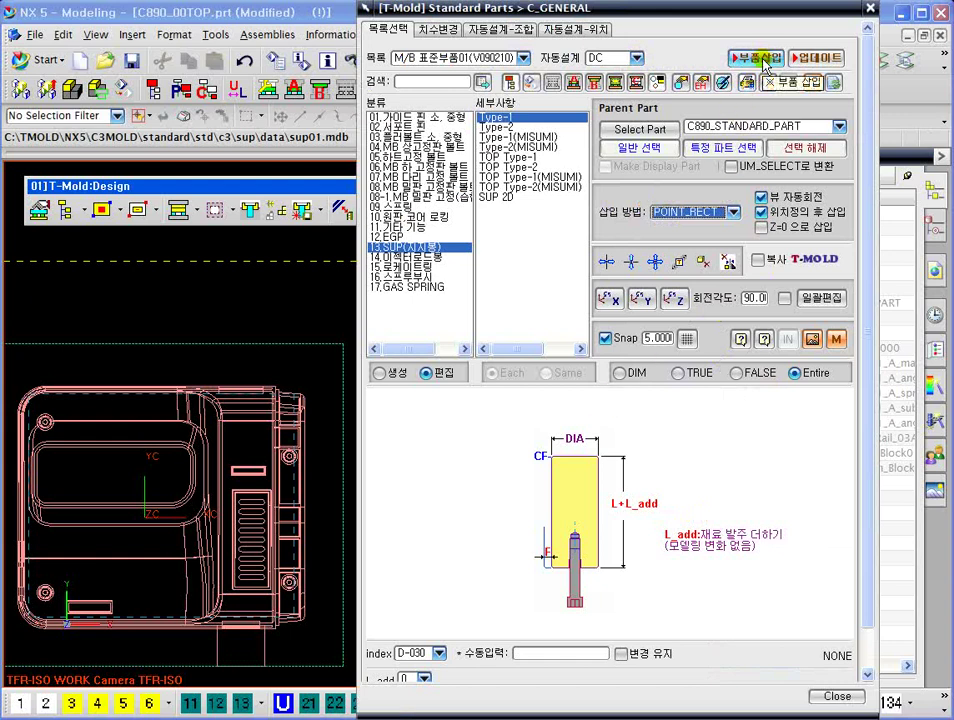
{"action": "left_click", "coordinate": [436, 60]}
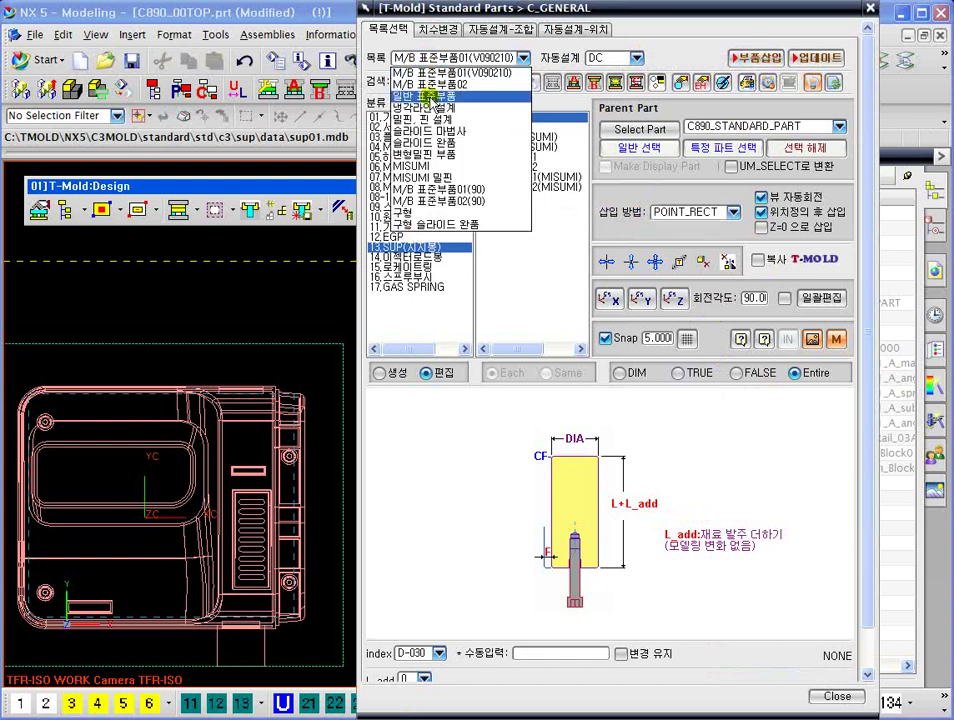
{"action": "left_click", "coordinate": [425, 119]}
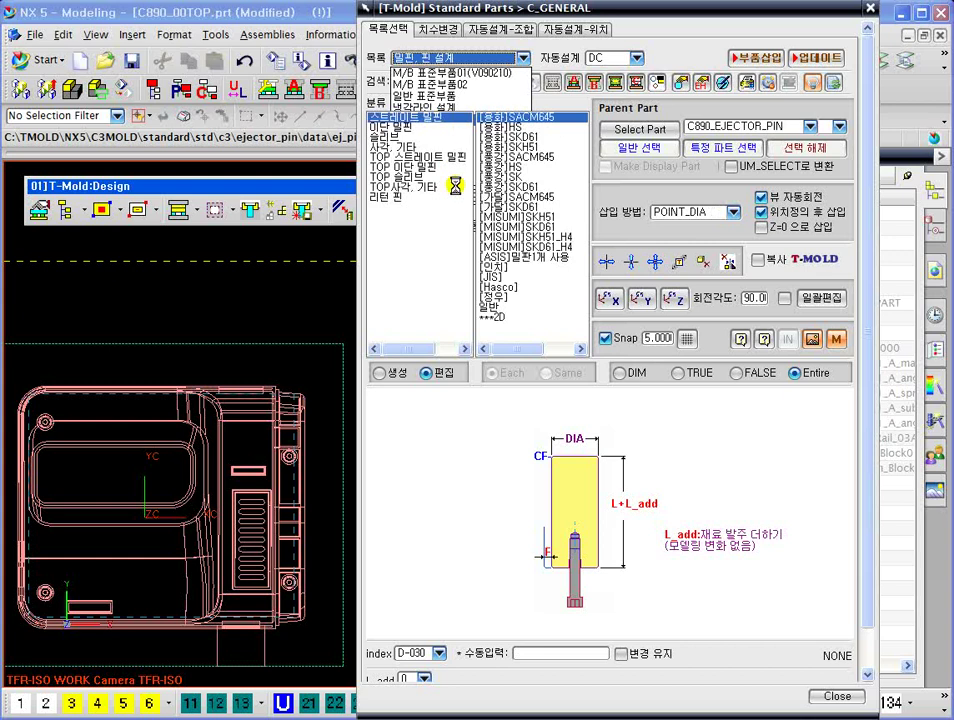
{"action": "left_click", "coordinate": [394, 147]}
{"action": "left_click", "coordinate": [447, 653]}
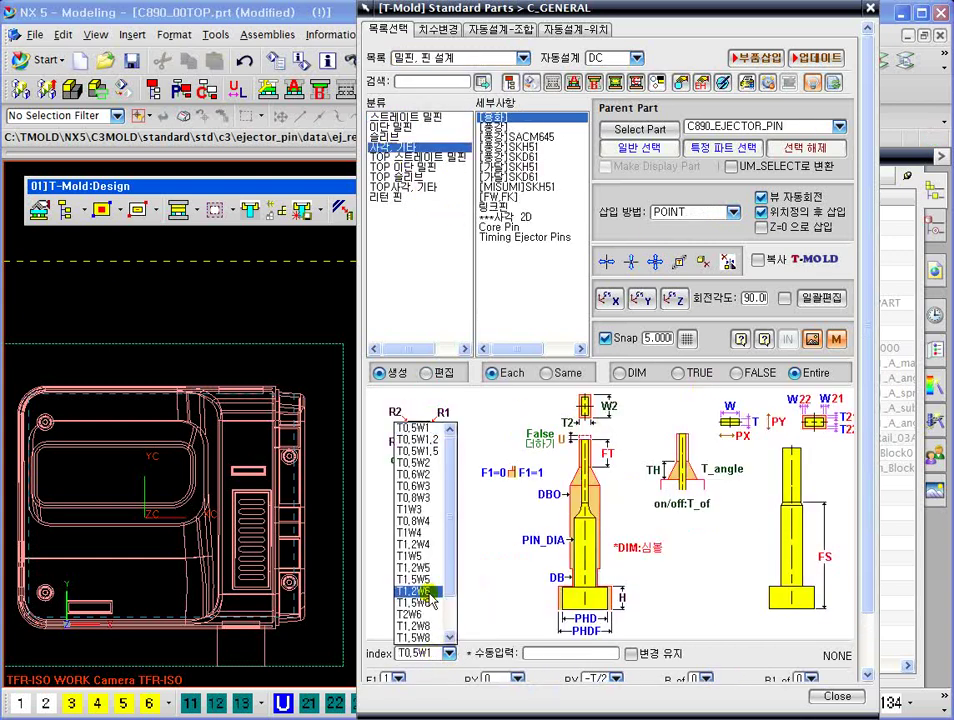
{"action": "left_click", "coordinate": [415, 571]}
{"action": "left_click", "coordinate": [705, 213]}
{"action": "left_click", "coordinate": [686, 298]}
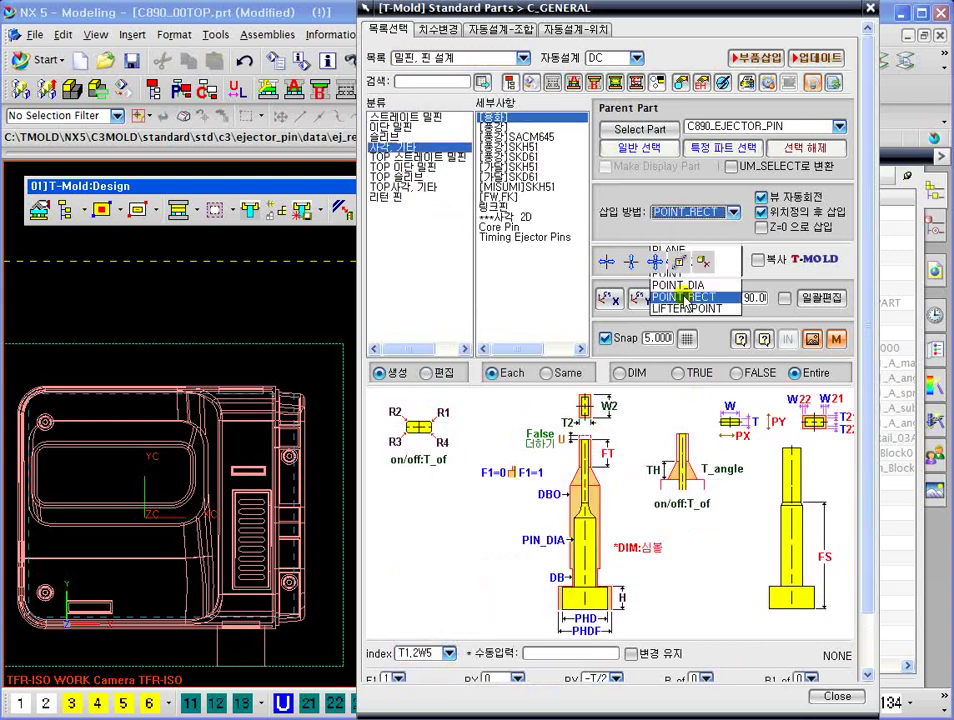
Preview the rectangular placement outline of the T1.2W5 ejector pin above the product and cancel the insertion
{"action": "left_click", "coordinate": [762, 60]}
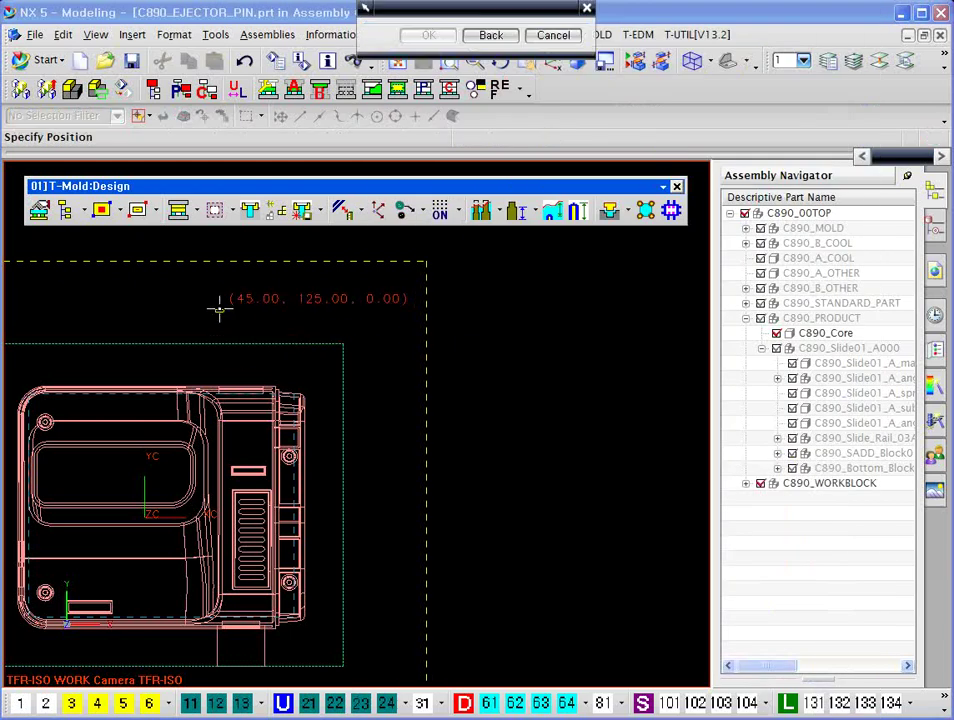
{"action": "scroll", "coordinate": [219, 309], "scroll_direction": "up", "scroll_amount": 5}
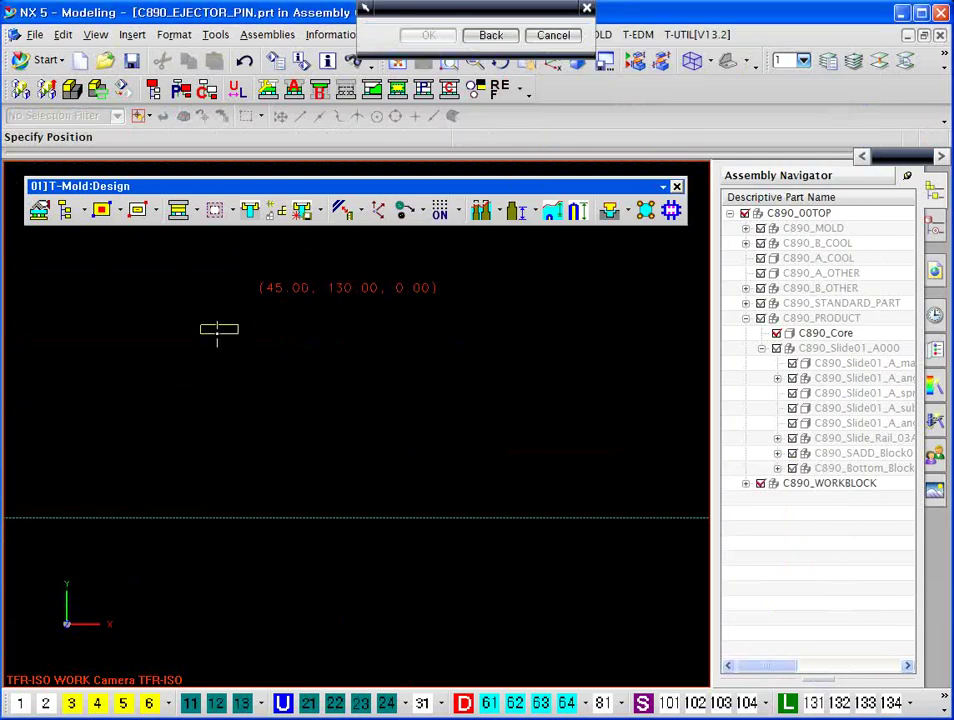
{"action": "left_click", "coordinate": [556, 36]}
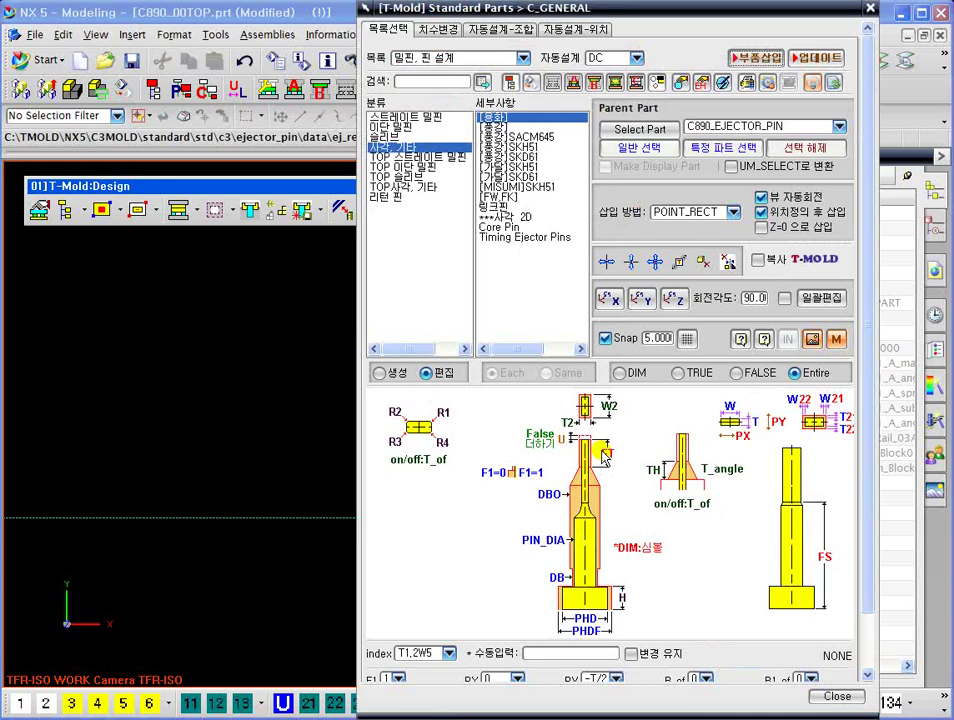
{"action": "scroll", "coordinate": [235, 410], "scroll_direction": "down", "scroll_amount": 5}
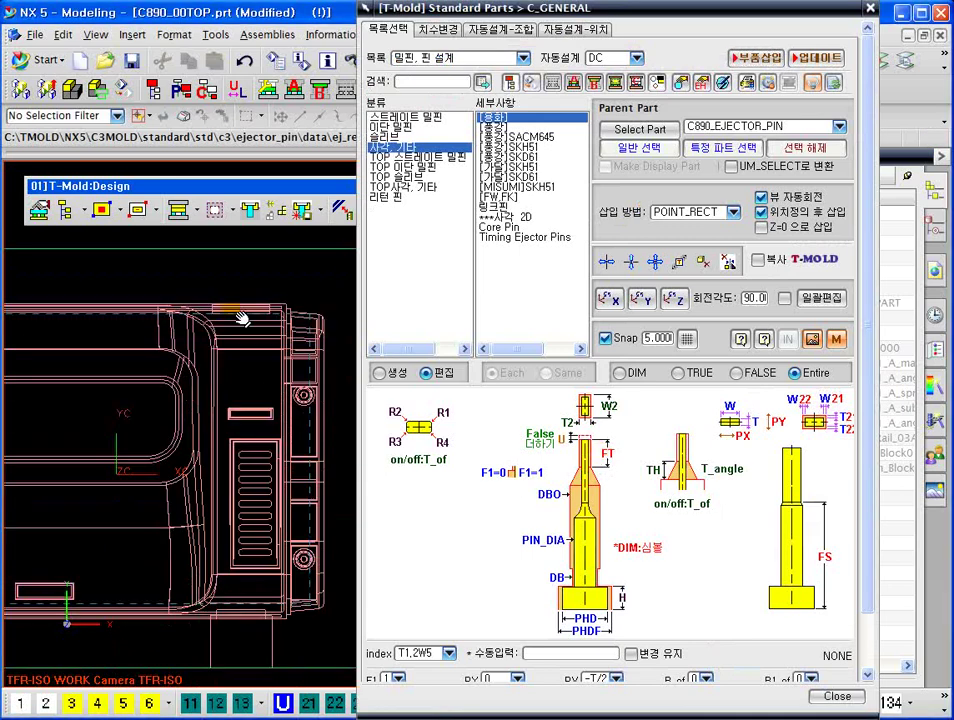
{"action": "scroll", "coordinate": [302, 462], "scroll_direction": "down", "scroll_amount": 3}
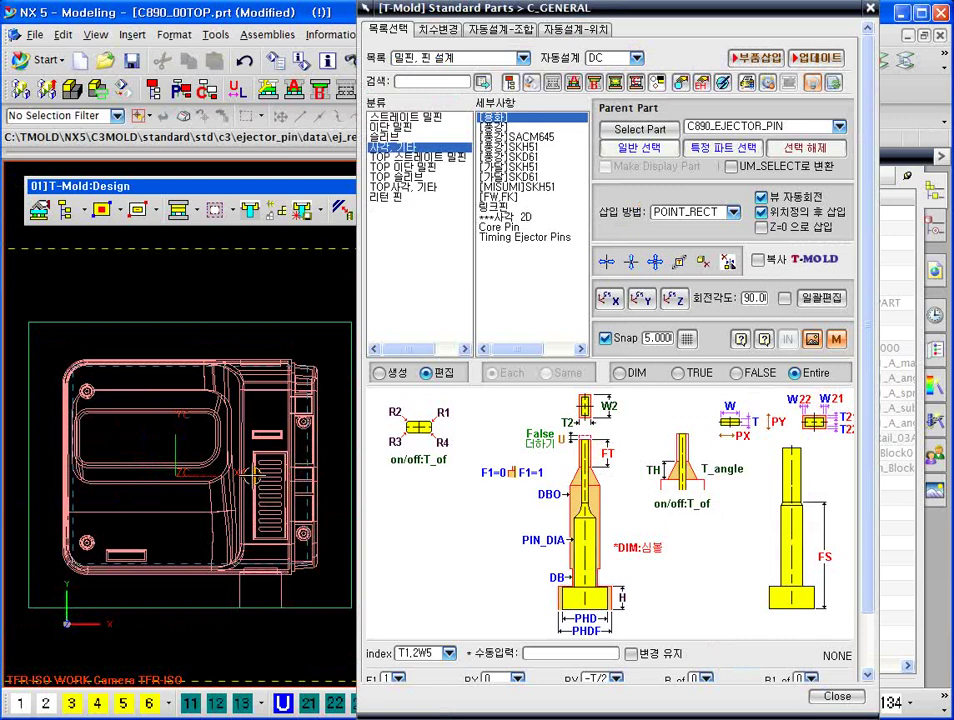
Change the ejector pin's insertion method to POINT_DIA and shift the Standard Parts dialog slightly aside
{"action": "left_click", "coordinate": [733, 212]}
{"action": "left_click", "coordinate": [700, 284]}
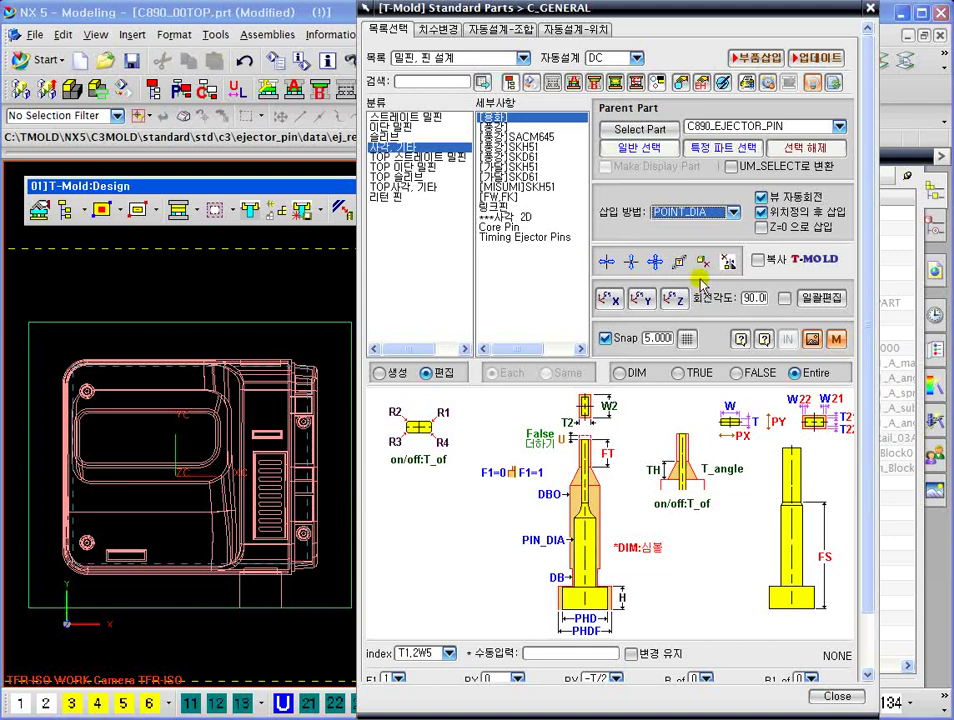
{"action": "left_click_drag", "start_coordinate": [613, 17], "coordinate": [633, 32]}
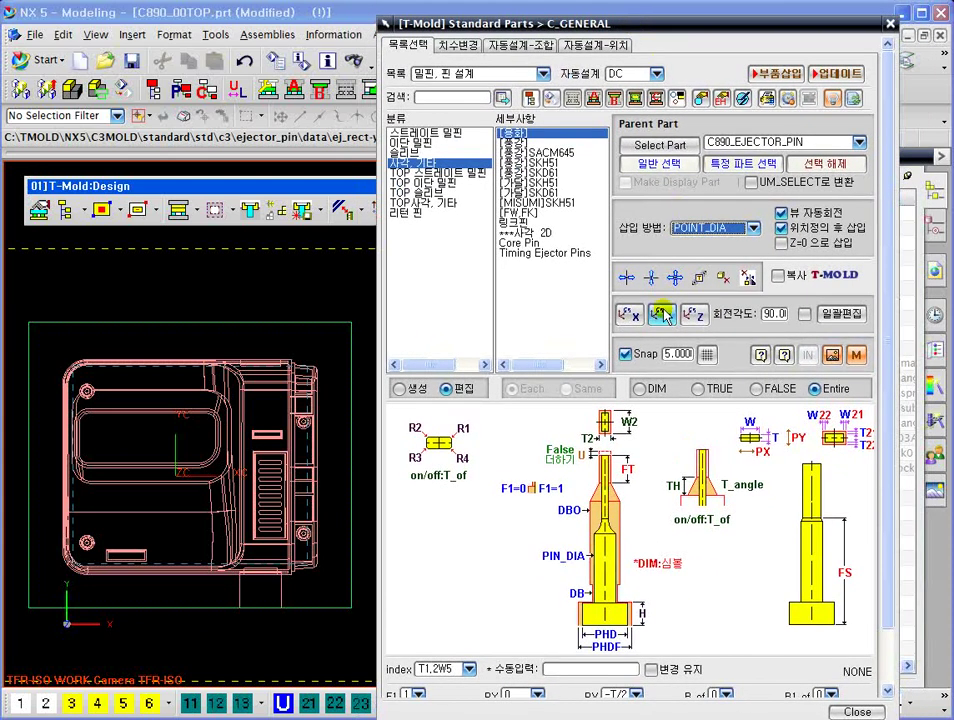